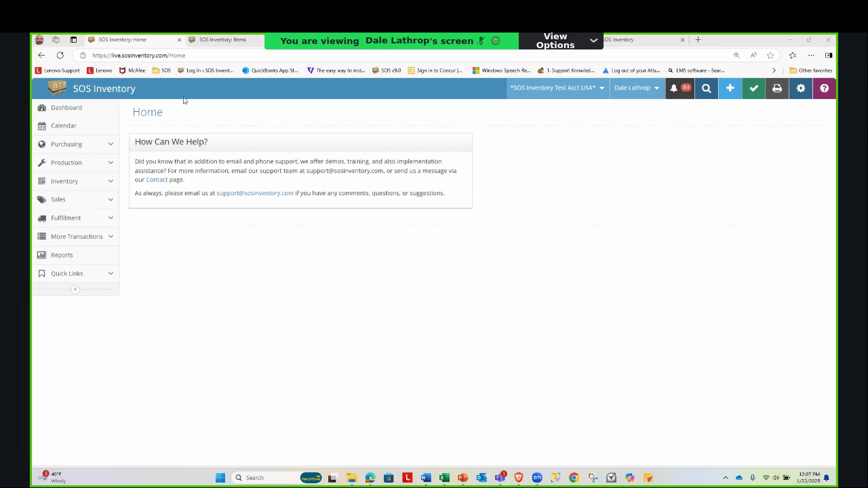
Start a new item from the Items list and review the available item types
click(251, 42)
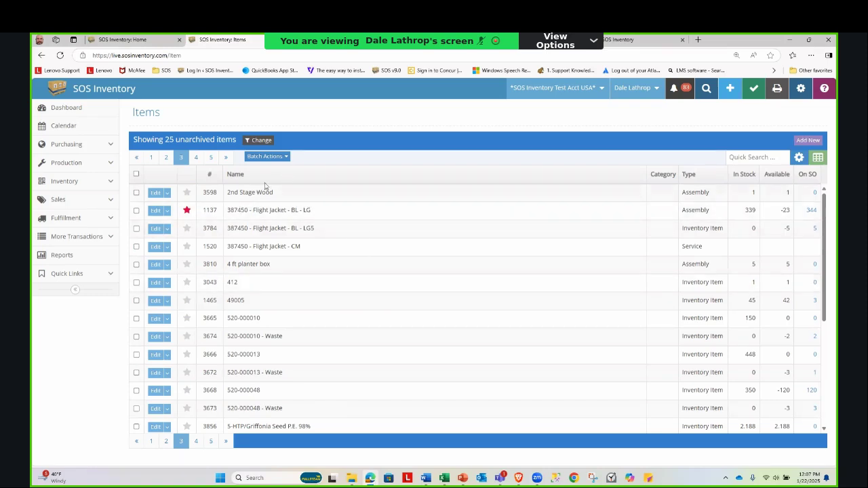
click(807, 140)
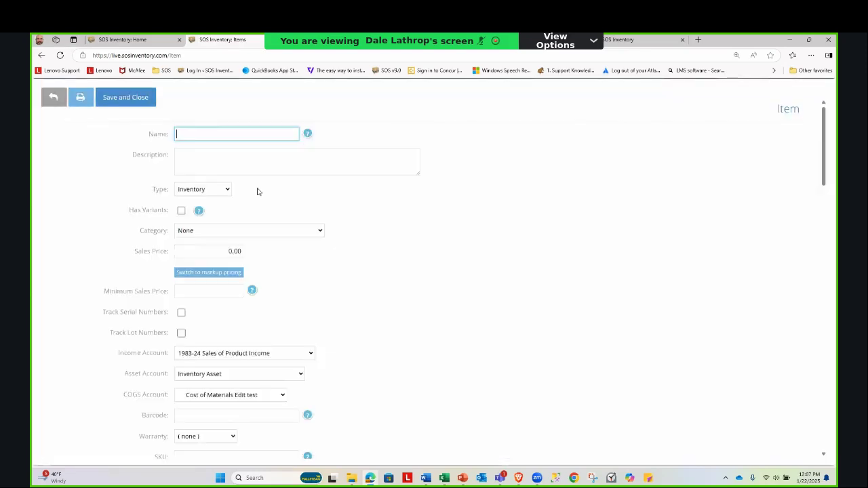
click(228, 191)
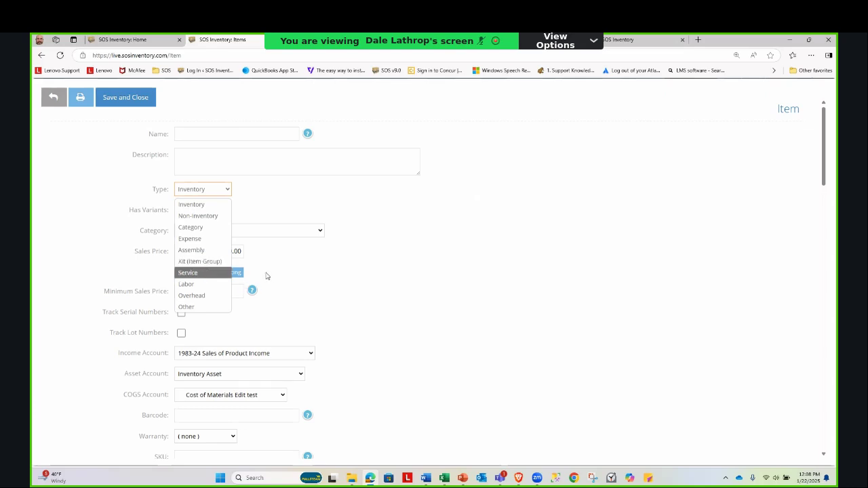
click(341, 329)
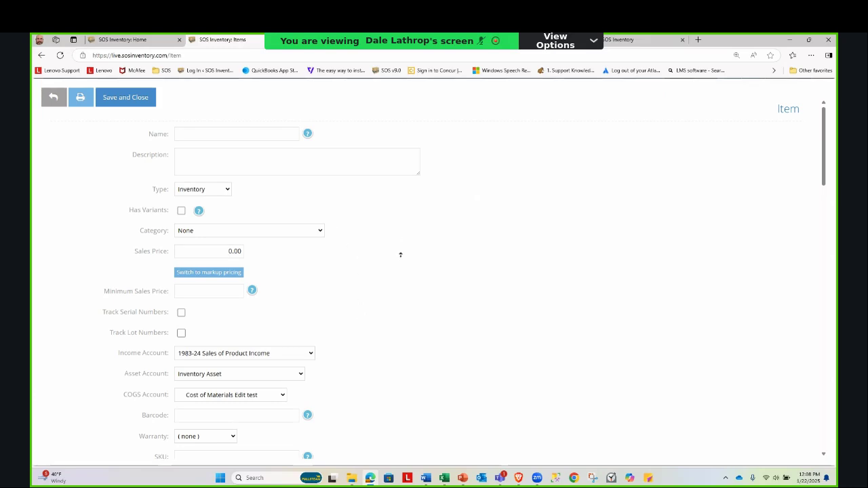
Try out serial number and lot number tracking on the new item, switching each option on and back off
scroll(405, 278, down, 2)
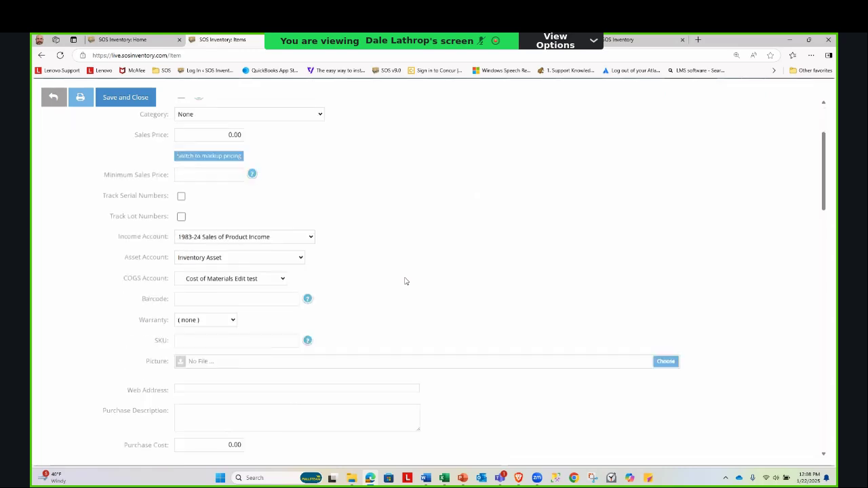
scroll(405, 281, down, 1)
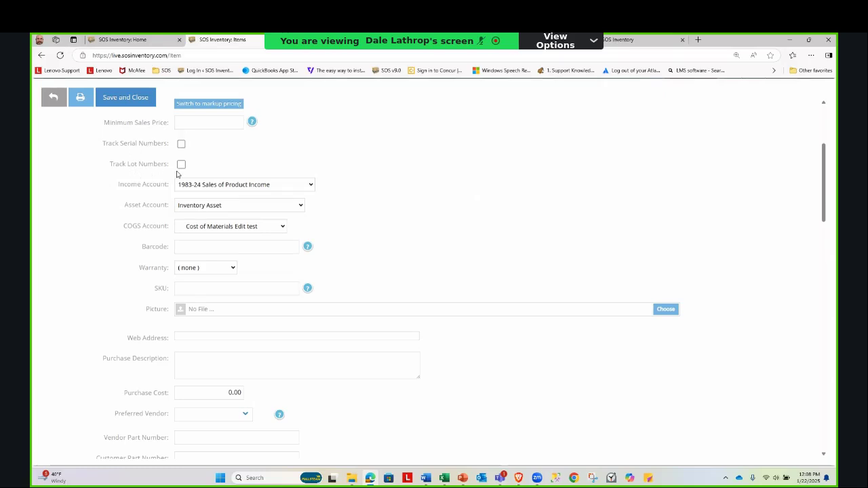
click(181, 144)
click(181, 164)
click(182, 144)
click(181, 164)
Examine the new item's barcode, SKU, purchasing, vendor and starting inventory fields
scroll(363, 283, down, 2)
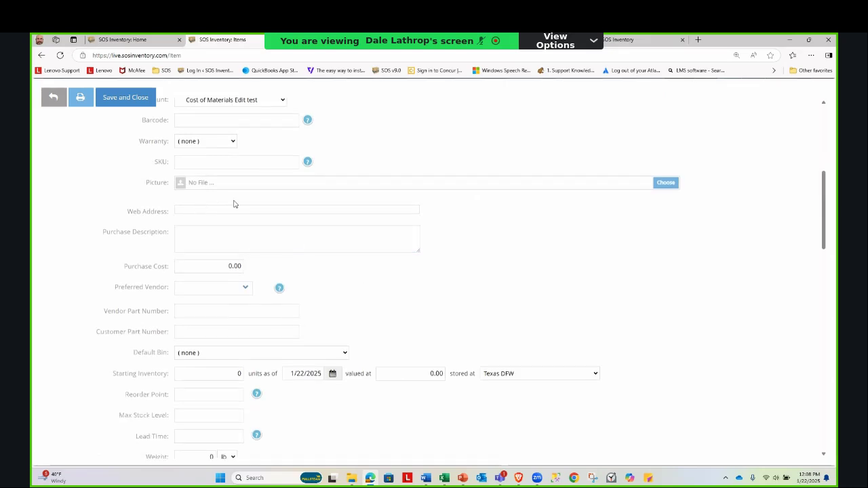
scroll(186, 145, up, 1)
click(175, 162)
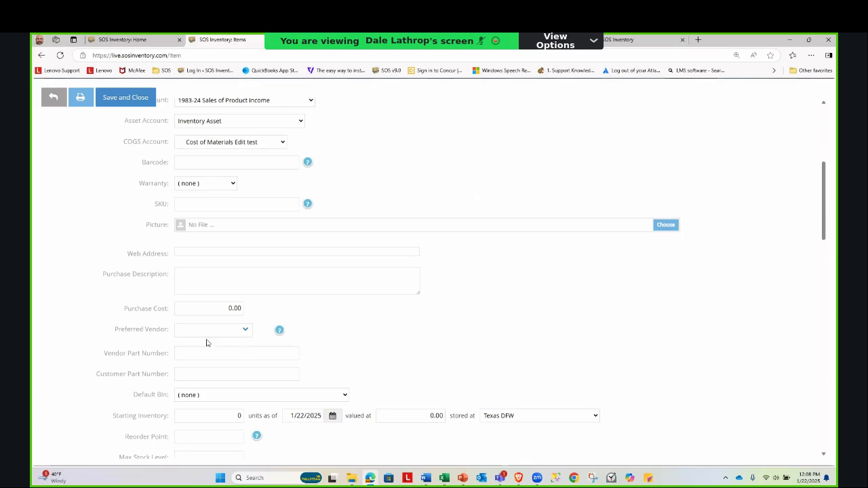
scroll(216, 333, down, 1)
scroll(216, 332, down, 1)
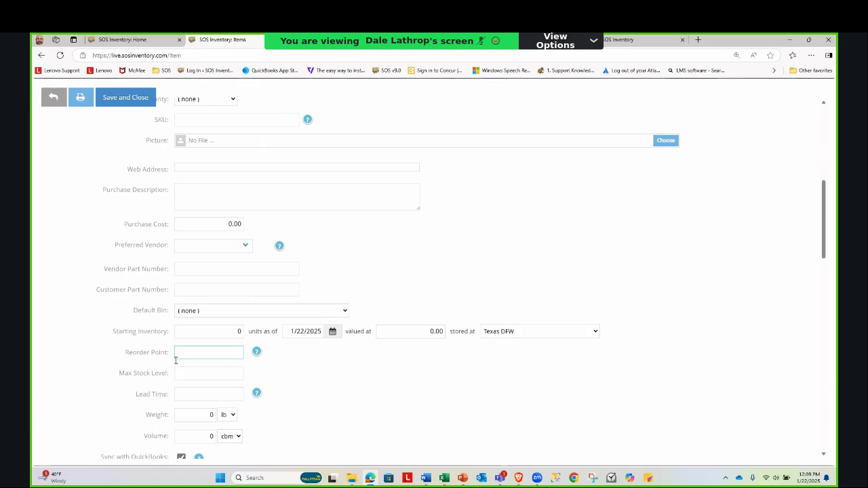
click(238, 333)
key(Tab)
click(277, 360)
Review the new item's sync, commission and form usage settings, and abandon the item without saving
scroll(400, 414, down, 3)
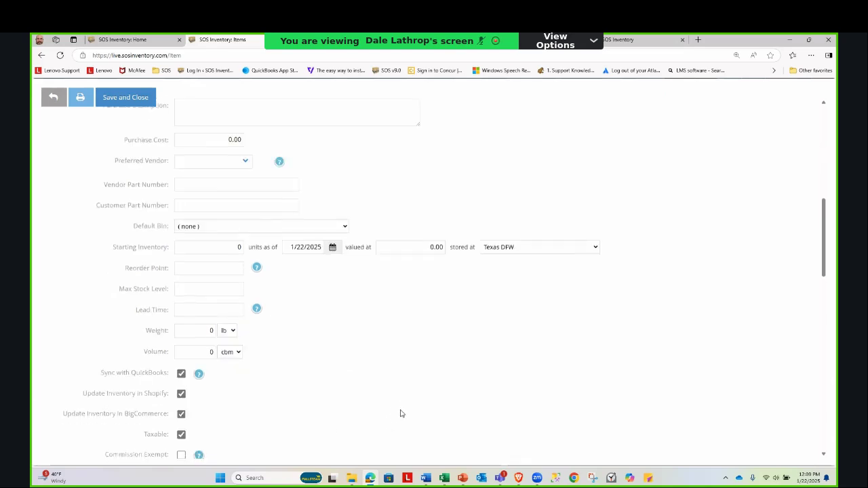
scroll(400, 413, down, 1)
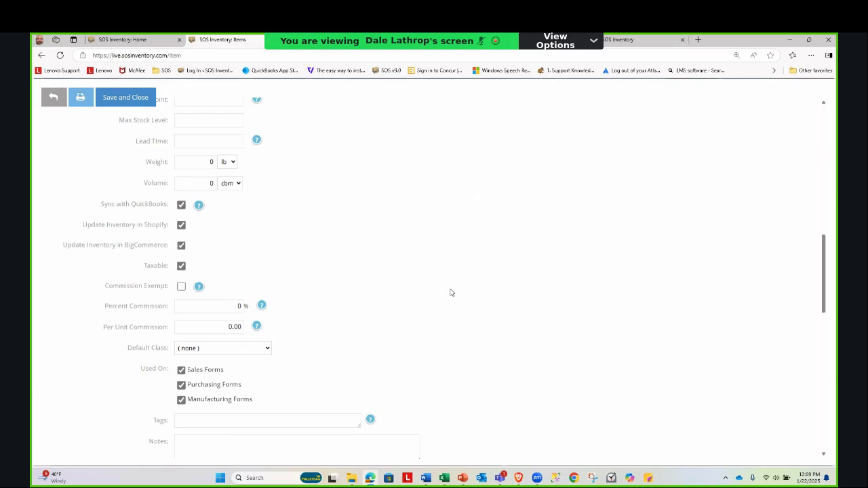
scroll(450, 292, down, 1)
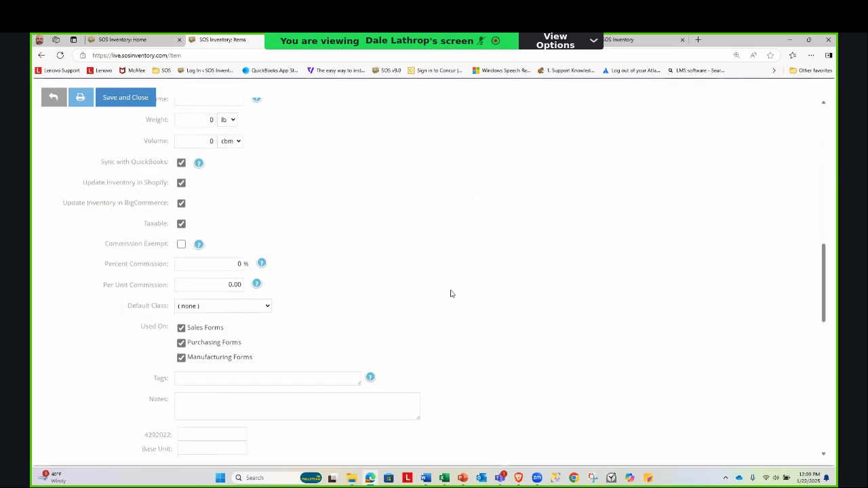
scroll(453, 294, up, 1)
scroll(453, 293, up, 3)
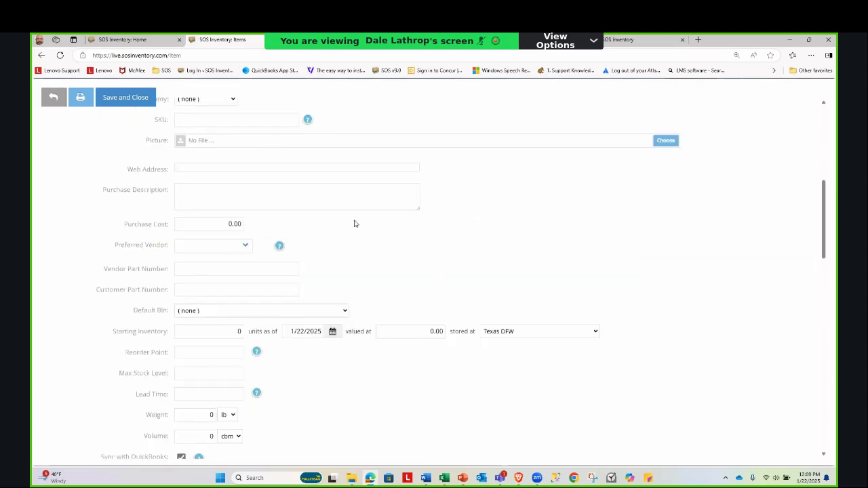
click(51, 97)
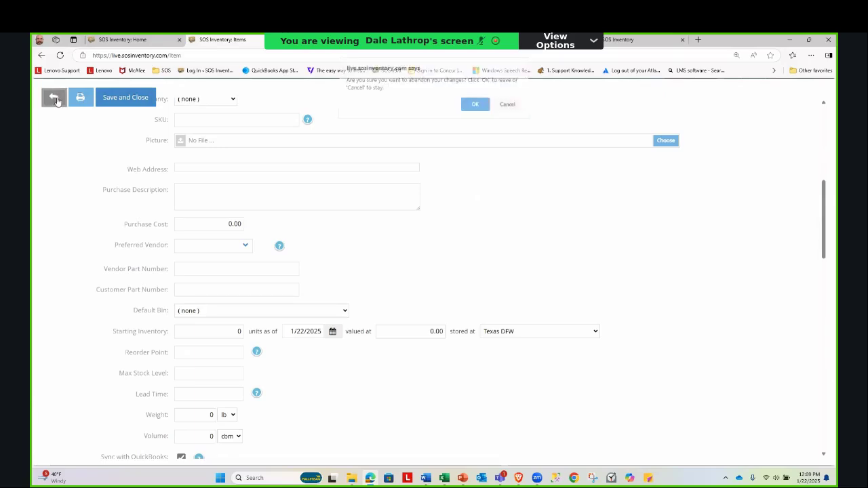
click(475, 109)
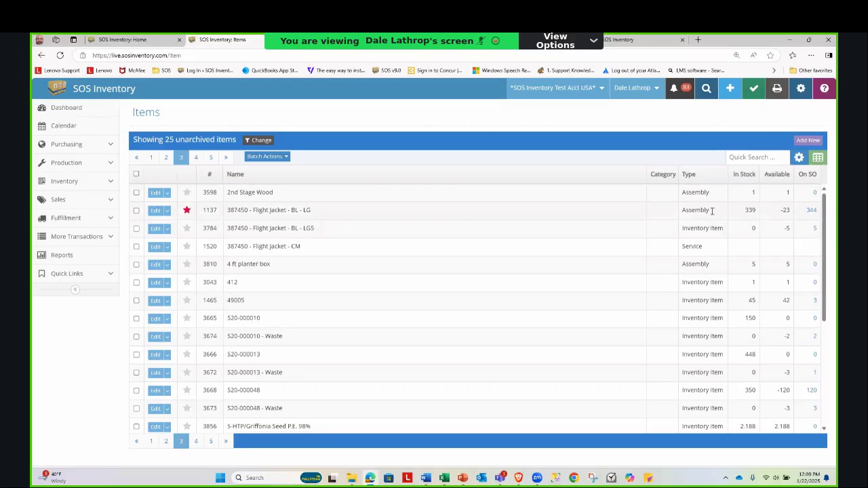
Review the actions available for the 387450 - Flight Jacket - BL - LG item and the column choices of the Items list
click(167, 210)
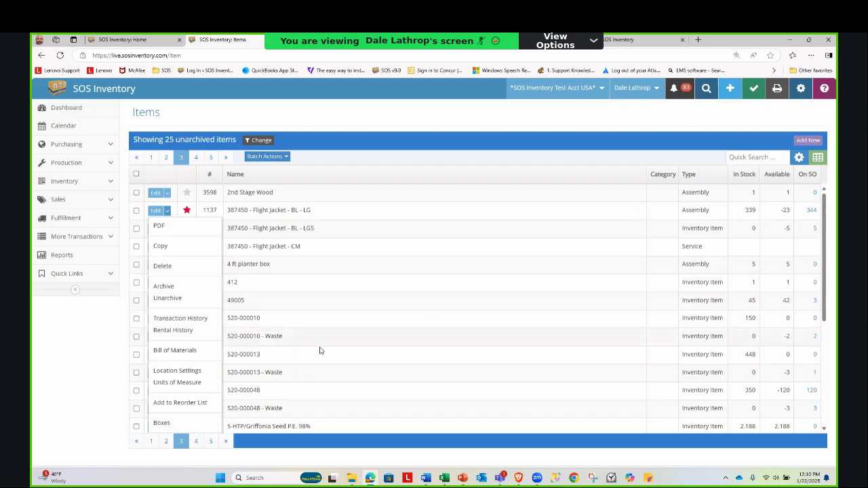
click(365, 128)
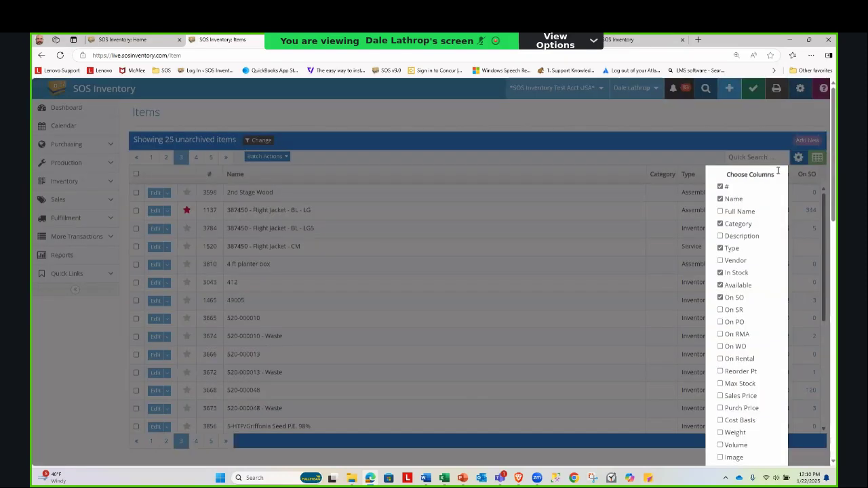
click(799, 157)
click(650, 146)
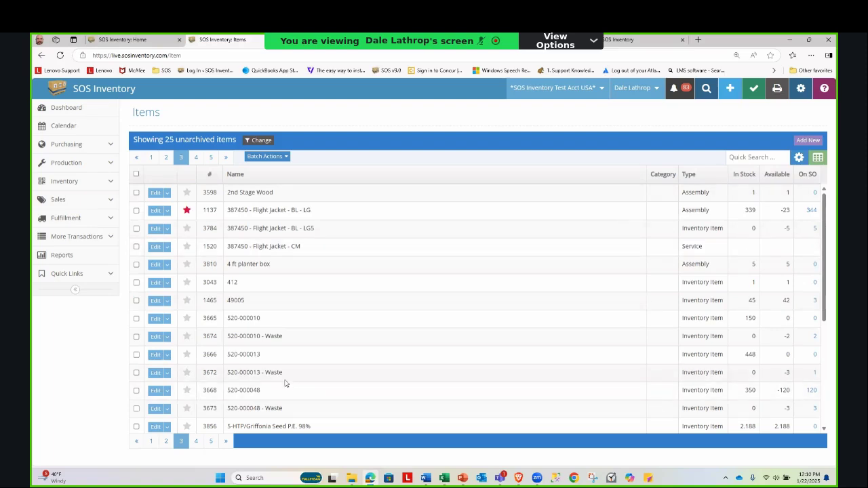
Open the Lots list and review the actions available for the first lot of Lemons (Lot Tracked)
click(59, 184)
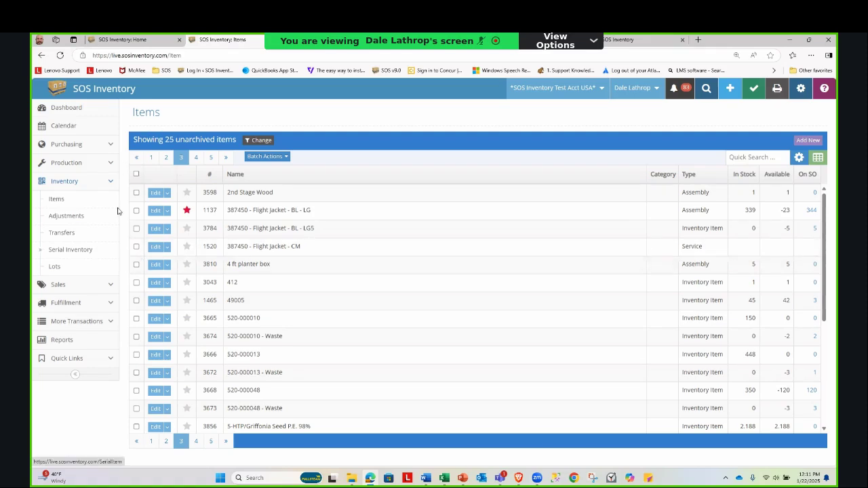
click(93, 181)
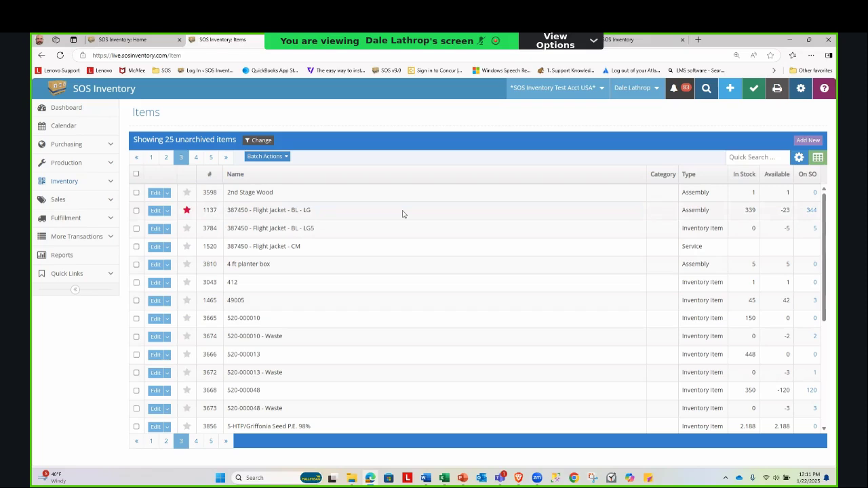
click(67, 182)
click(61, 269)
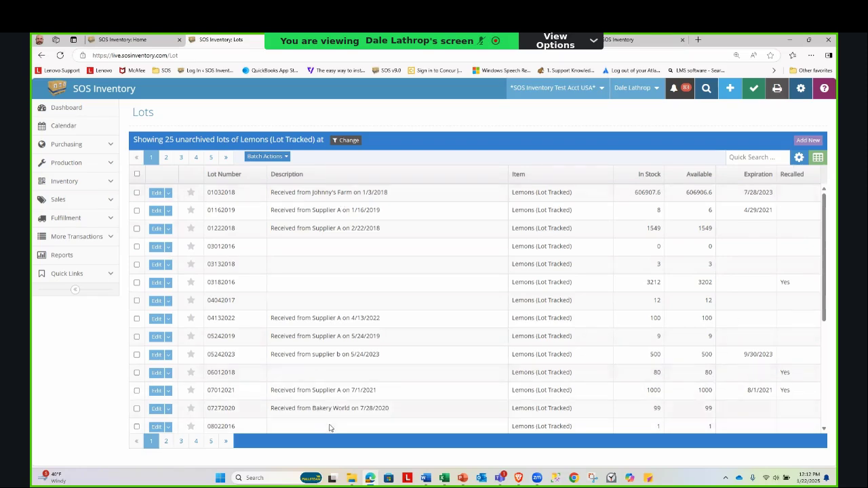
click(169, 194)
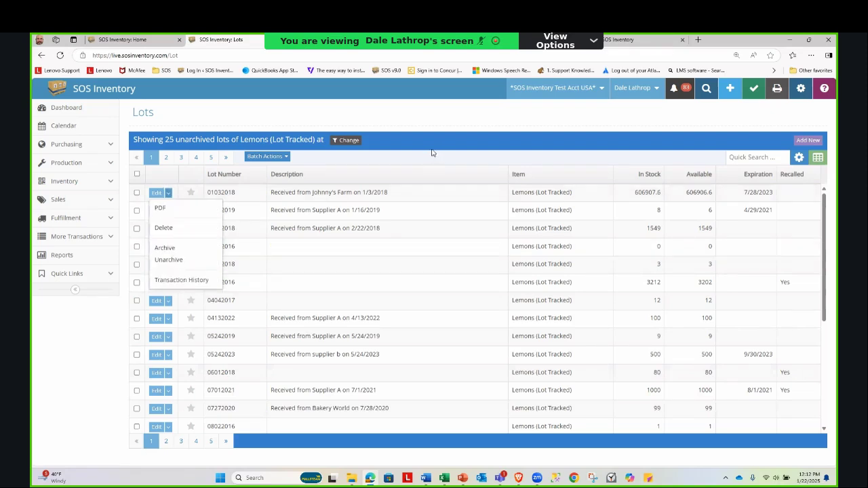
click(441, 120)
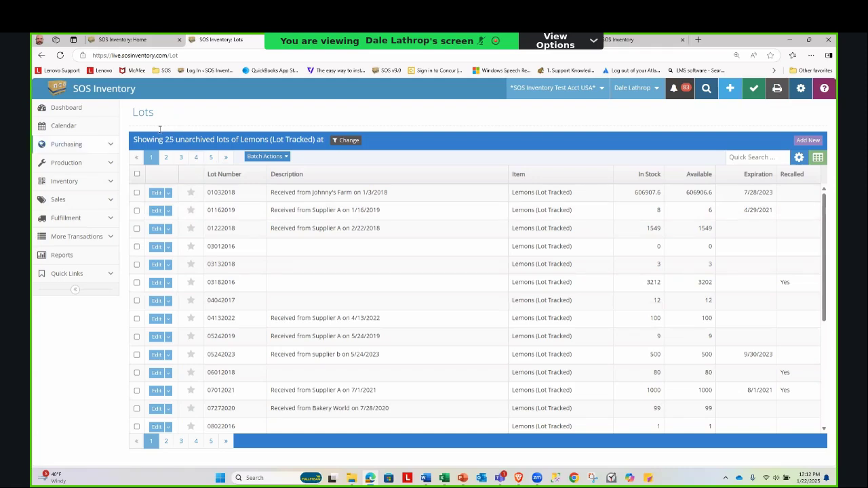
Start a new purchase order from the Purchase Orders list
click(75, 185)
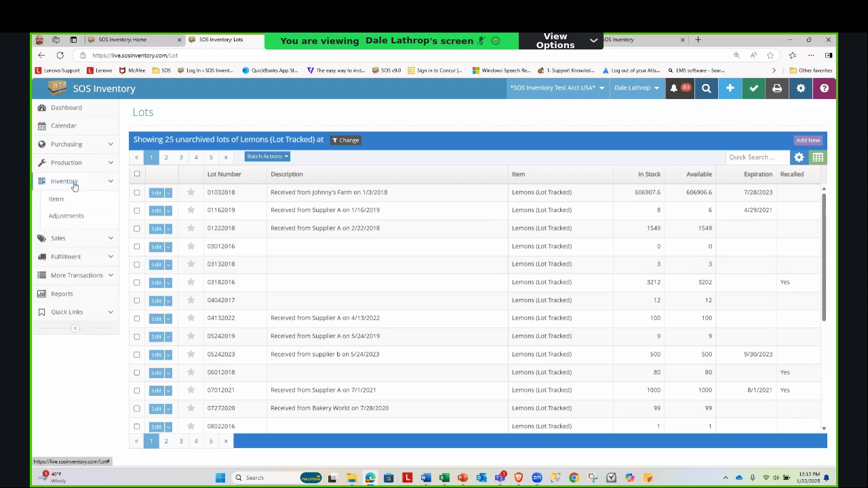
click(75, 184)
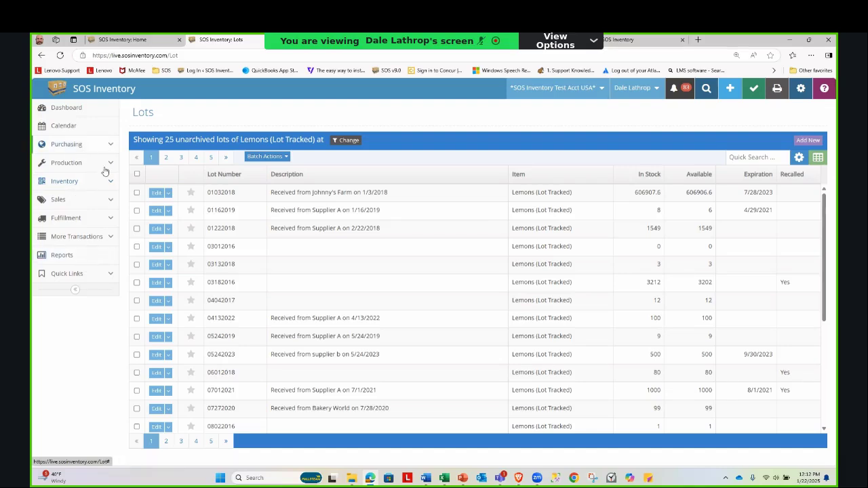
click(79, 148)
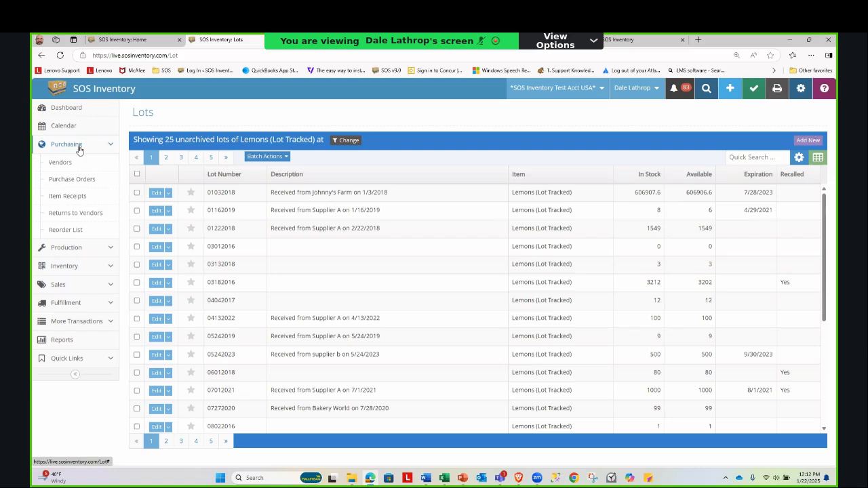
click(99, 181)
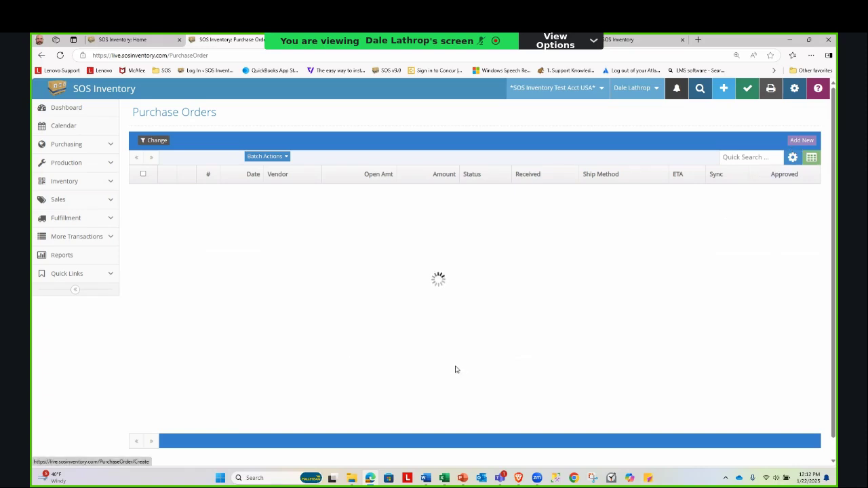
click(814, 139)
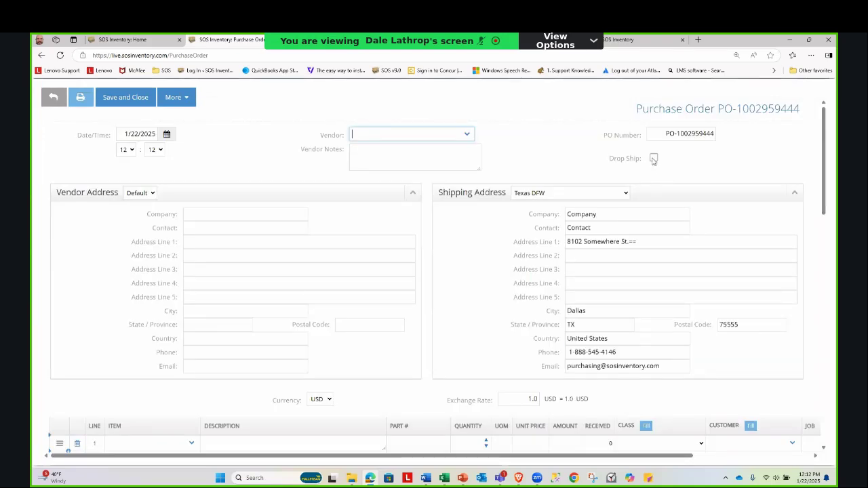
Review the purchase order's line item, terms and shipping fields, and leave the order without saving
scroll(346, 319, down, 4)
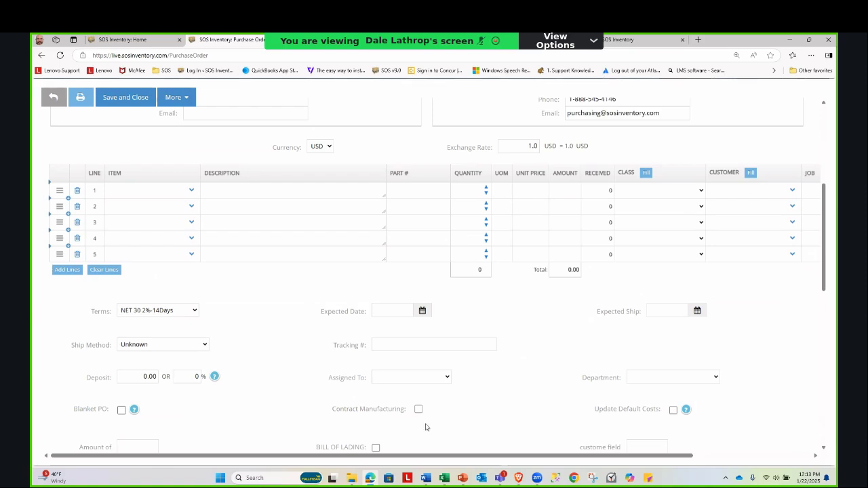
click(149, 191)
click(54, 97)
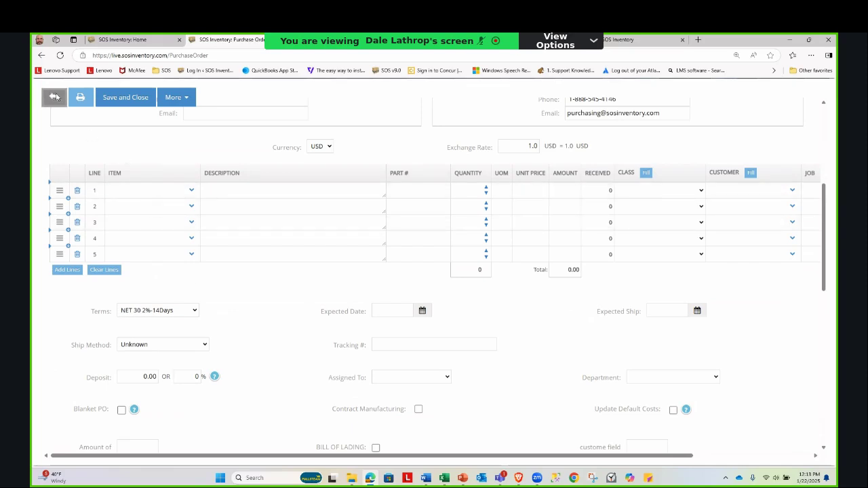
Open the first Anderson Supply Co receipt in the Item Receipts list for editing
click(78, 147)
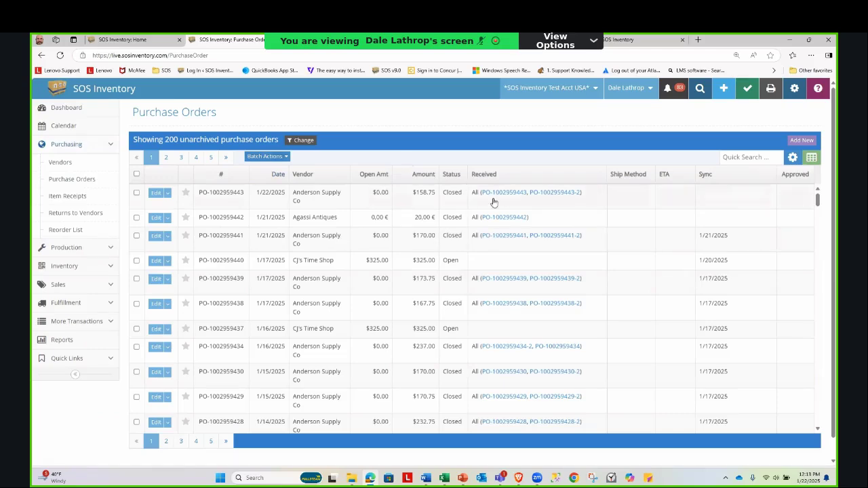
click(78, 198)
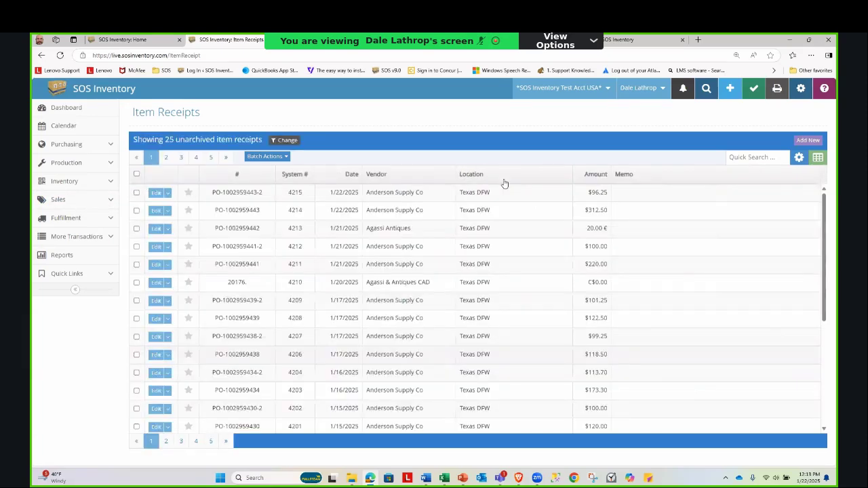
click(156, 194)
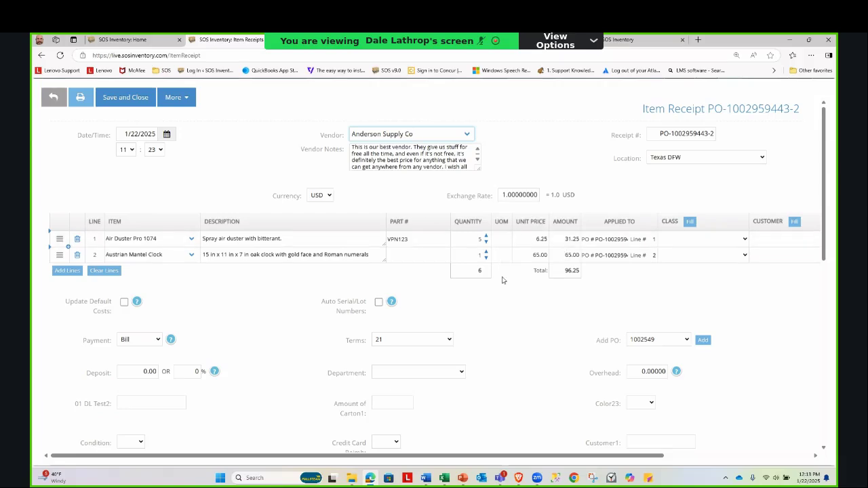
Enable Update Default Costs on the item receipt and show its Other Costs table
click(124, 301)
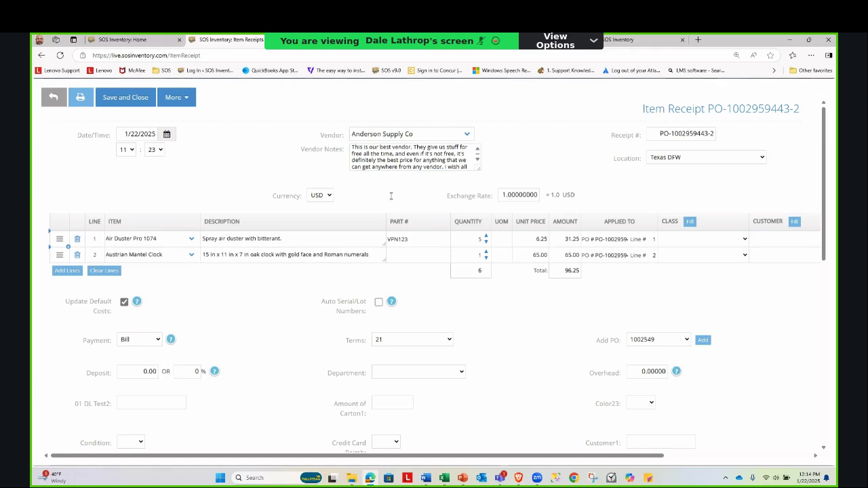
scroll(509, 382, down, 12)
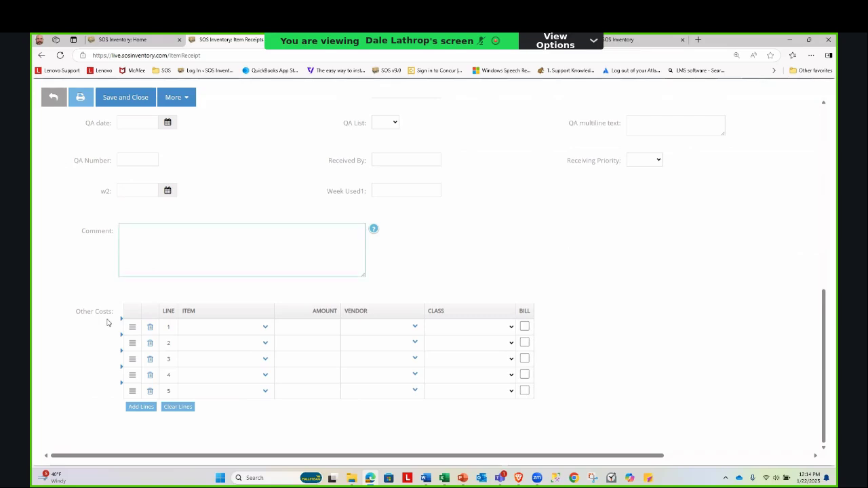
Review the item receipt's Other Costs table and line items, and leave the receipt, abandoning its changes
click(173, 327)
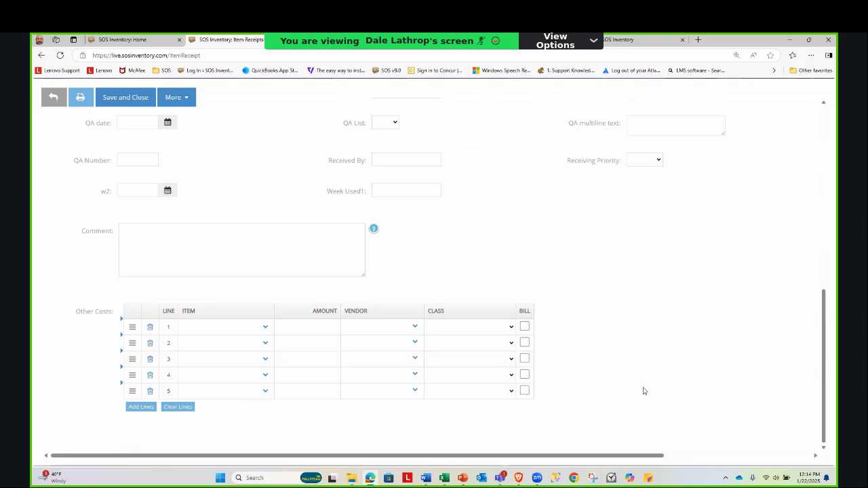
scroll(645, 390, up, 1)
scroll(646, 390, up, 6)
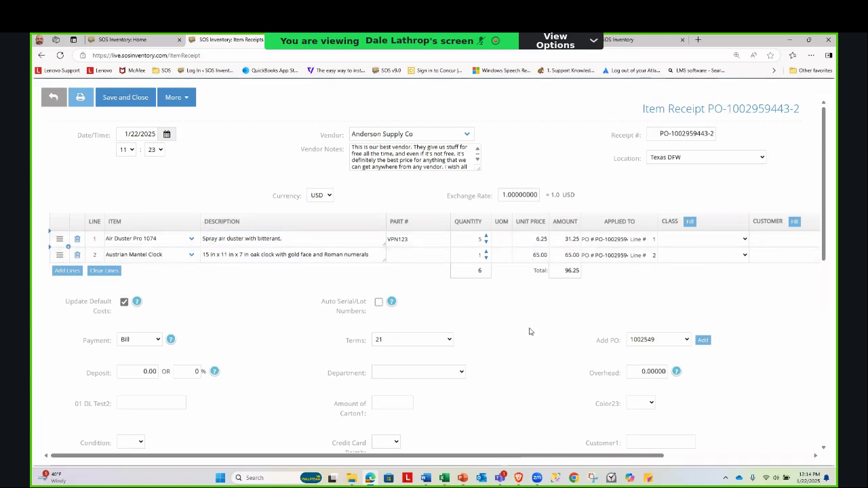
click(53, 100)
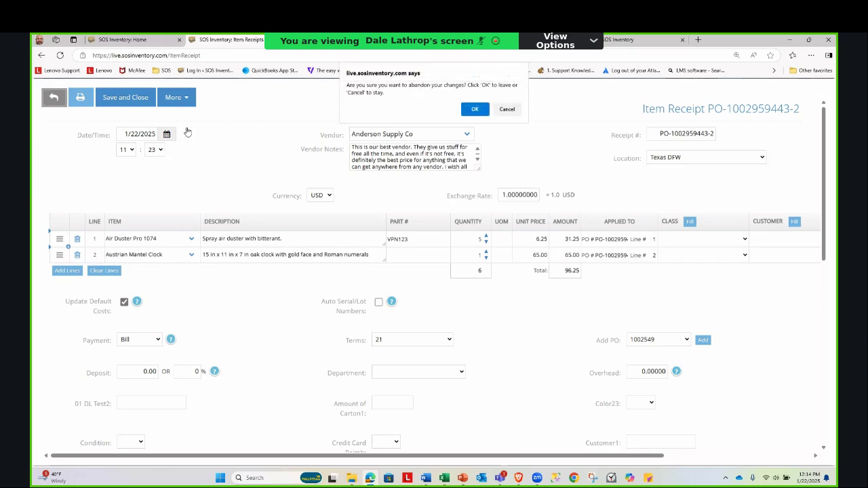
click(473, 110)
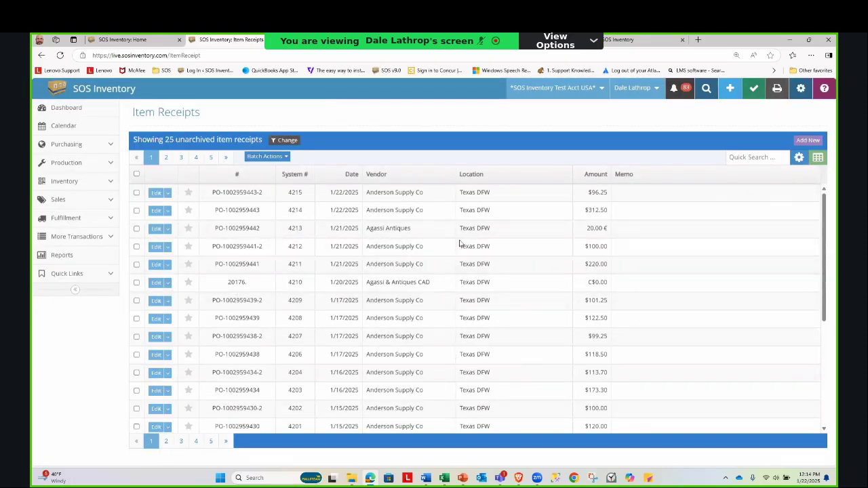
Start a new sales order from the Sales Orders list
click(68, 150)
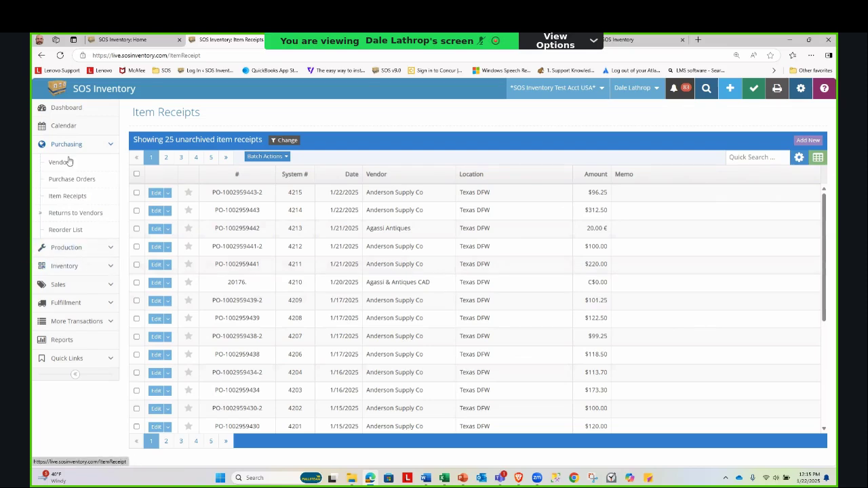
click(64, 284)
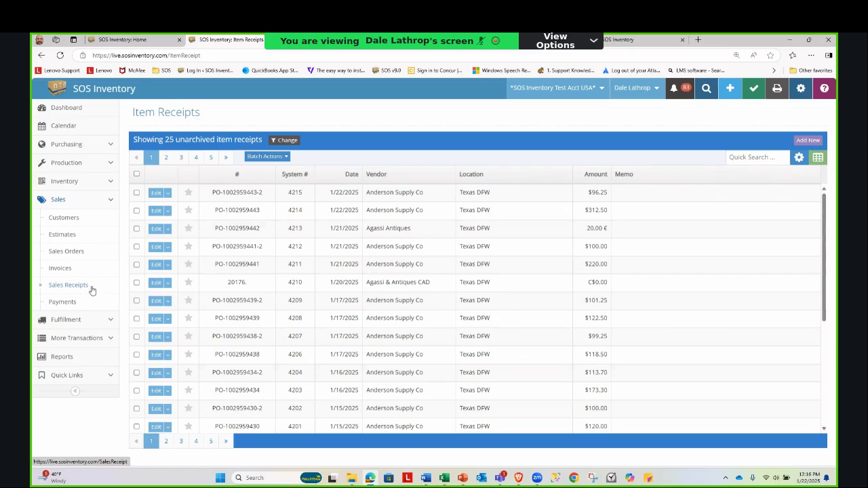
click(71, 252)
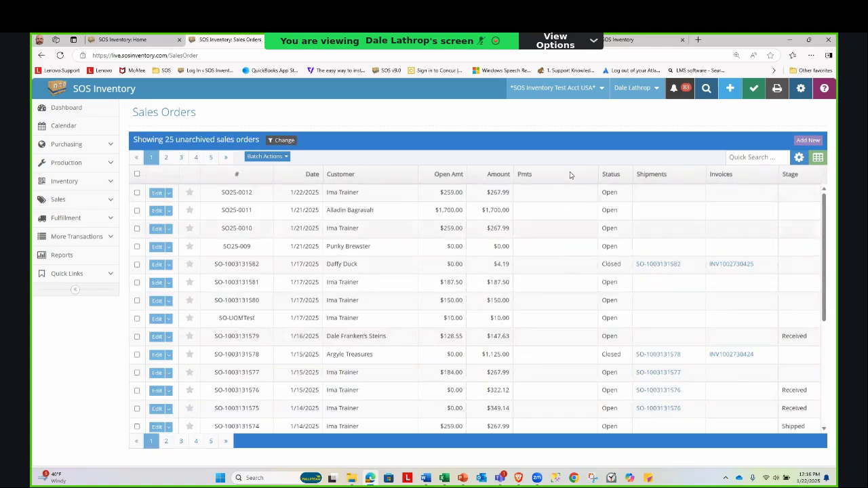
click(807, 140)
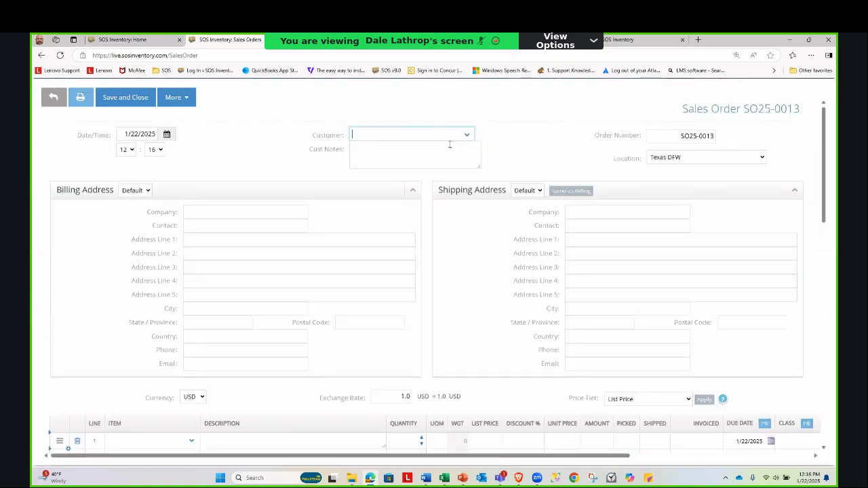
Choose an existing individual from the customer list as the sales order's customer
click(466, 138)
scroll(370, 236, down, 1)
scroll(369, 236, down, 2)
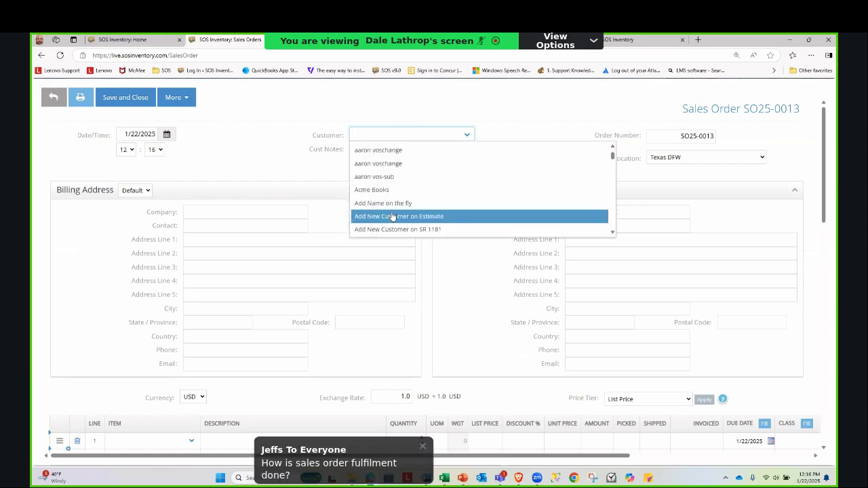
click(372, 229)
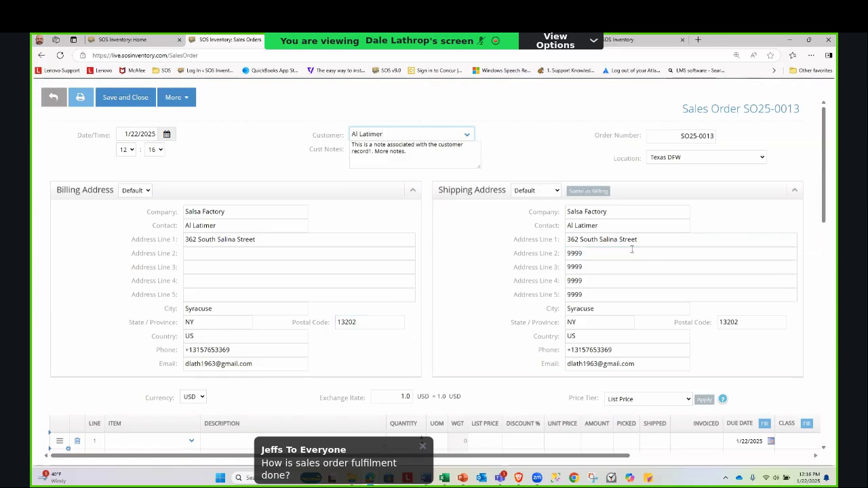
Add the Austrian Mantel Clock on line 1 of the sales order with quantity 2
scroll(272, 352, down, 2)
click(153, 316)
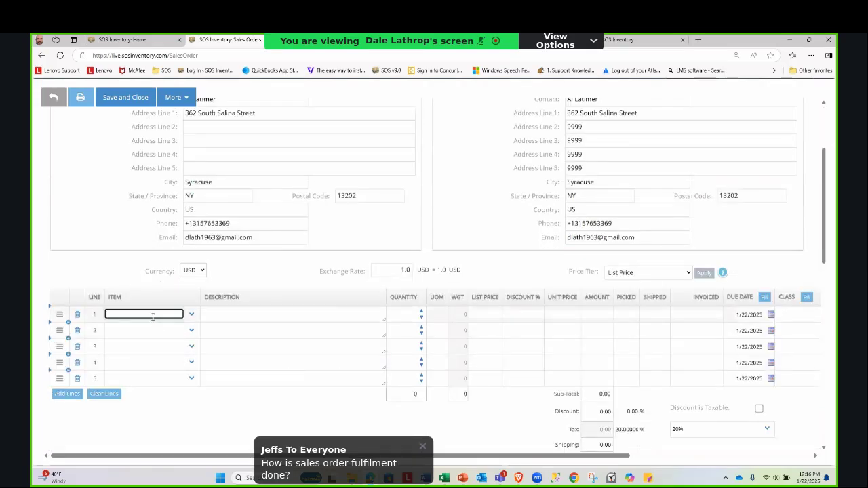
text(mantel)
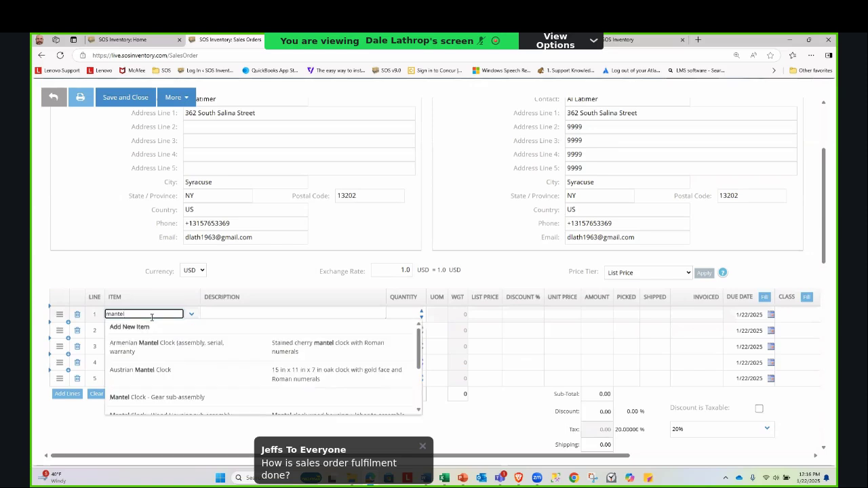
click(202, 374)
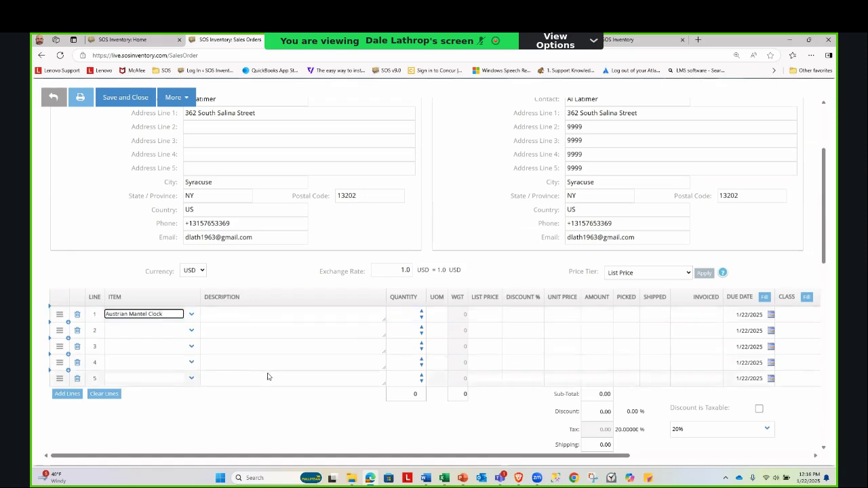
click(353, 312)
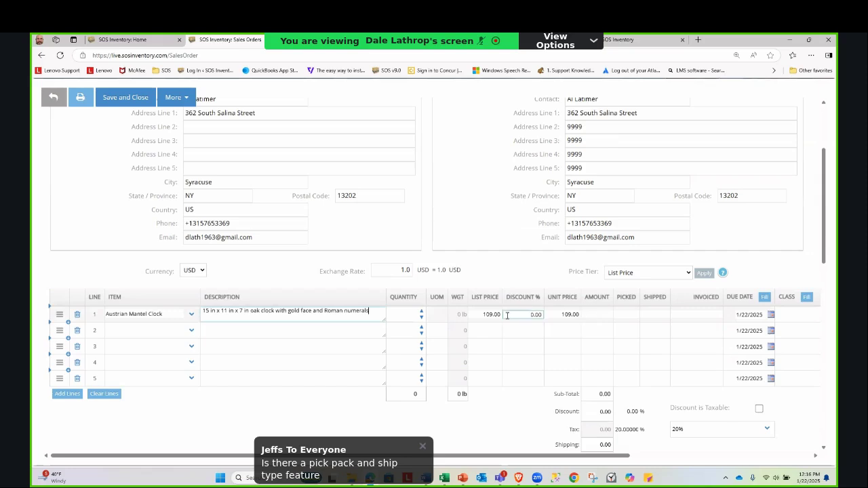
click(407, 316)
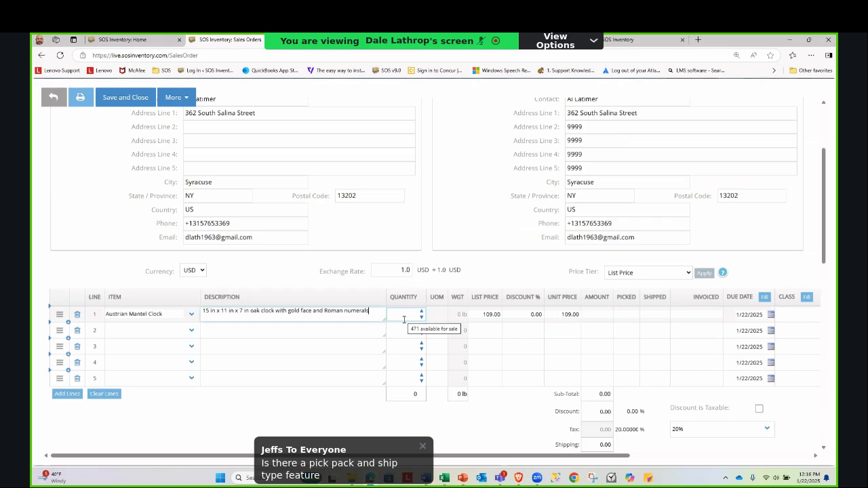
click(421, 313)
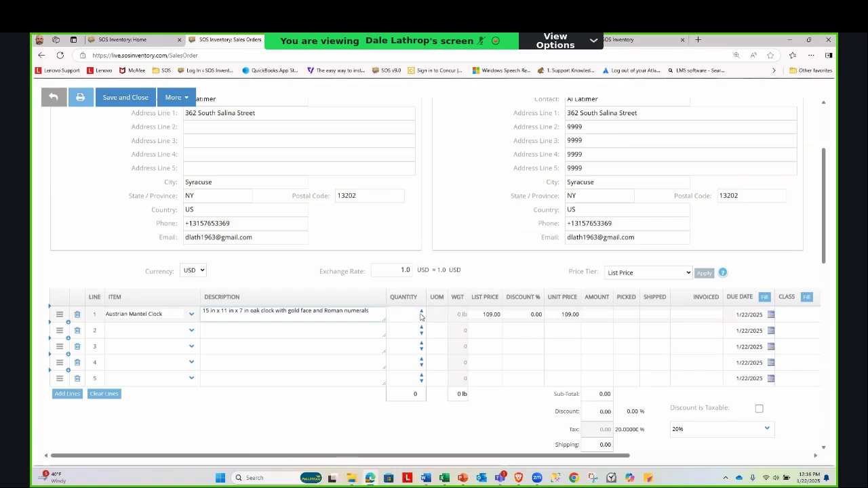
click(422, 313)
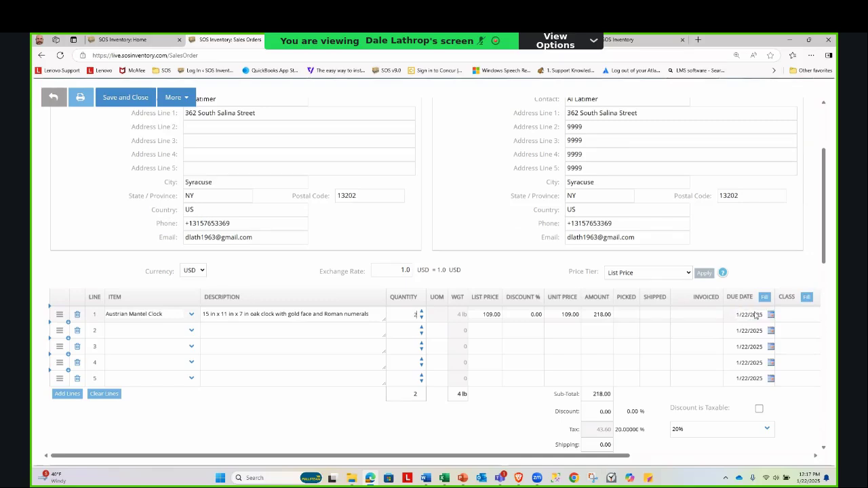
Examine the sales order's line item, due date, totals, terms, Priority choices and custom fields without changing them
click(163, 317)
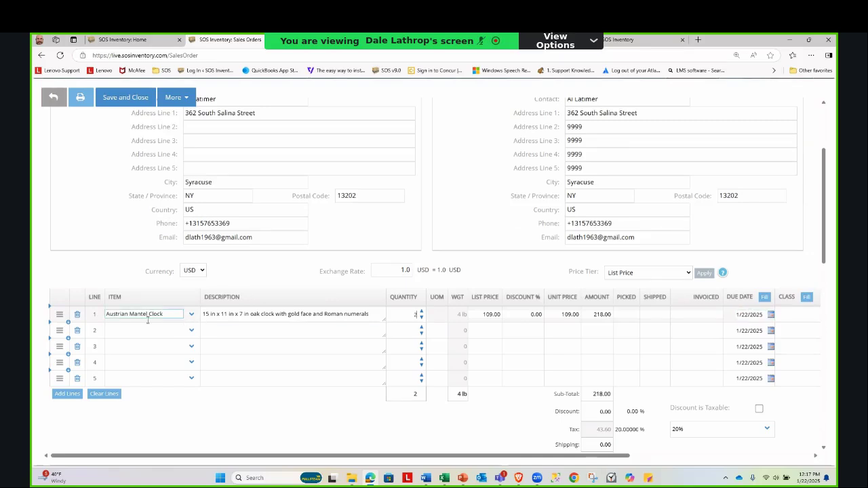
click(756, 315)
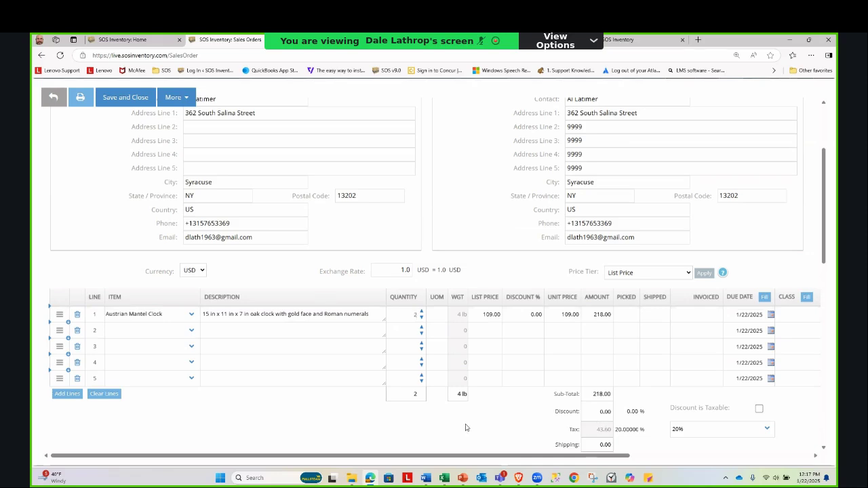
scroll(466, 427, down, 2)
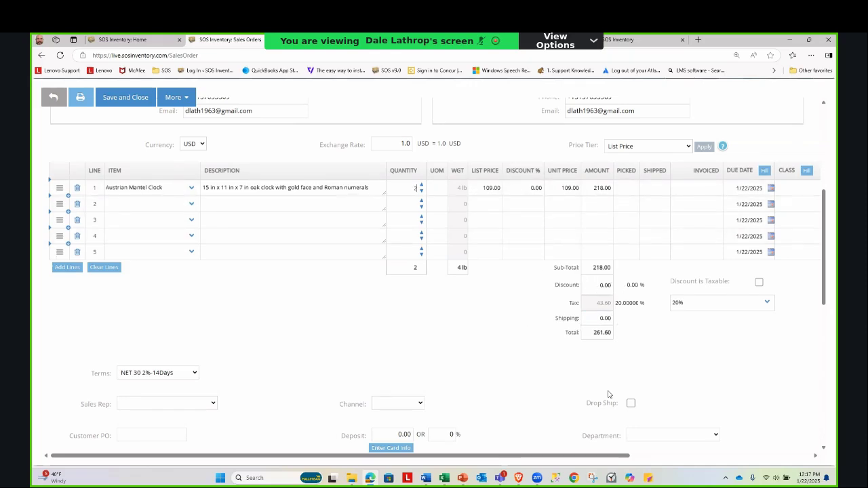
scroll(262, 399, down, 2)
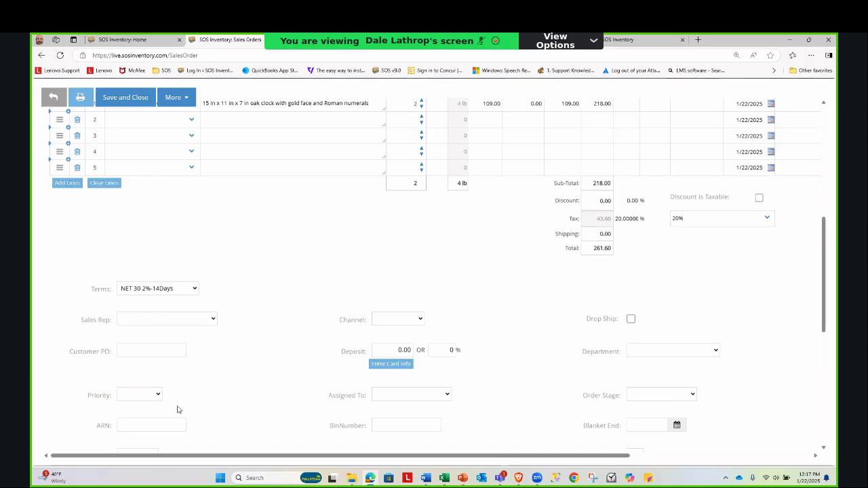
click(145, 396)
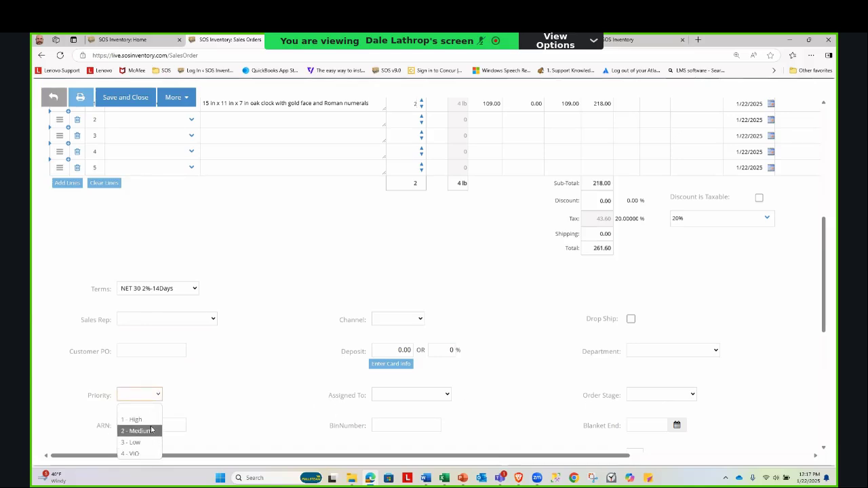
click(215, 412)
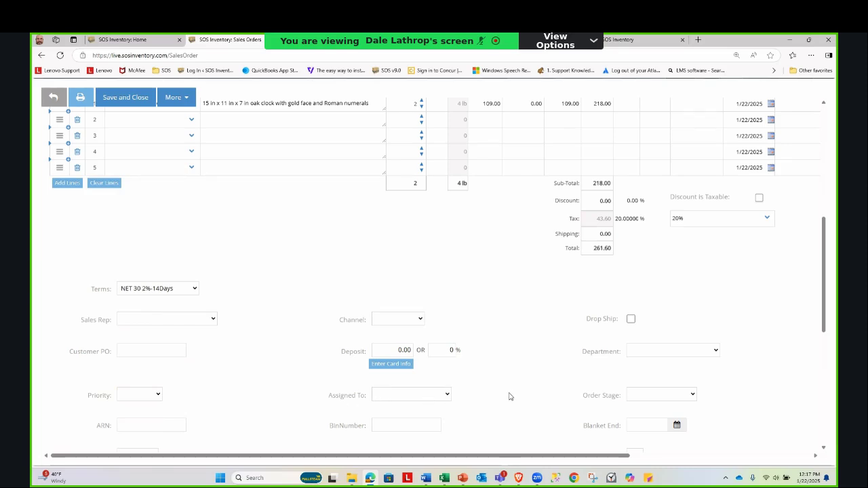
scroll(530, 386, down, 1)
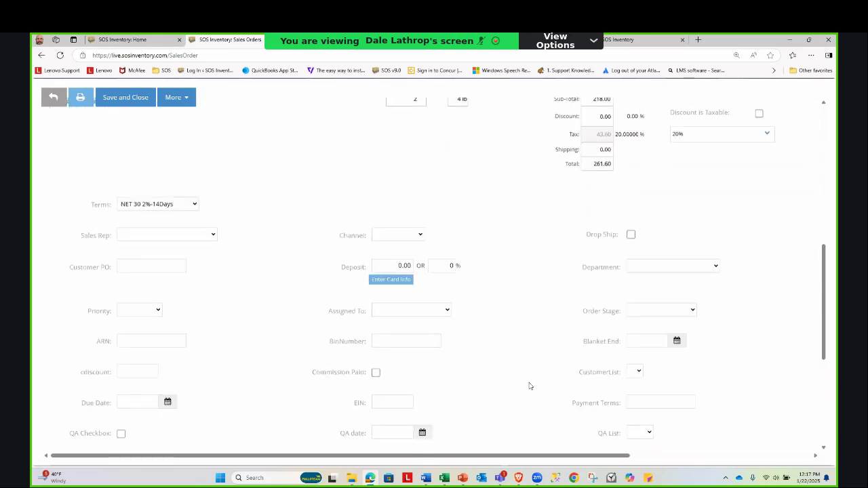
scroll(531, 383, up, 3)
scroll(296, 353, up, 2)
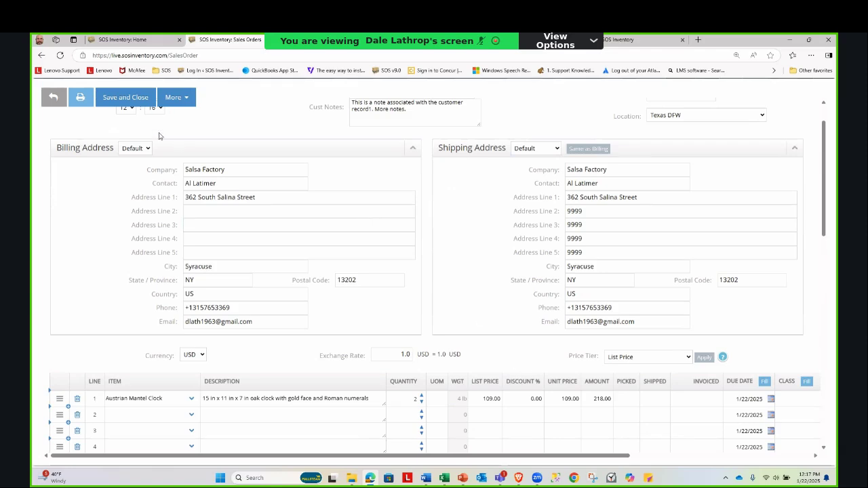
Save and close the sales order, and create a shipment from it in the Sales Orders list
click(126, 104)
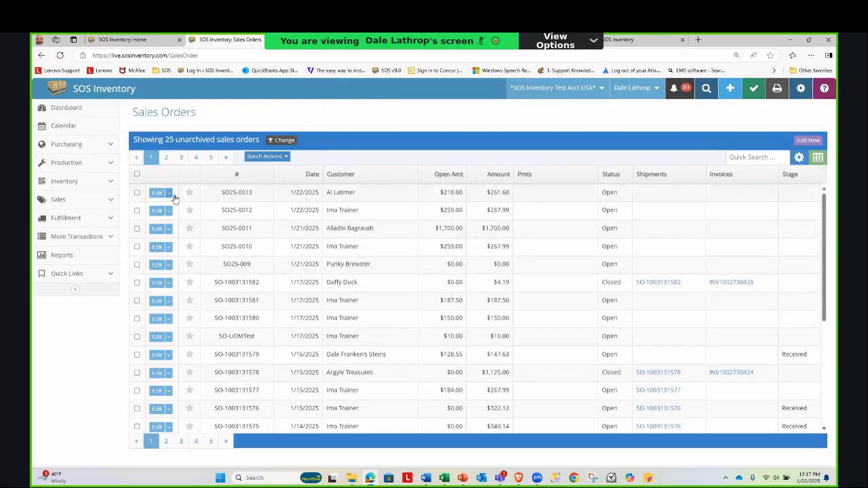
click(169, 193)
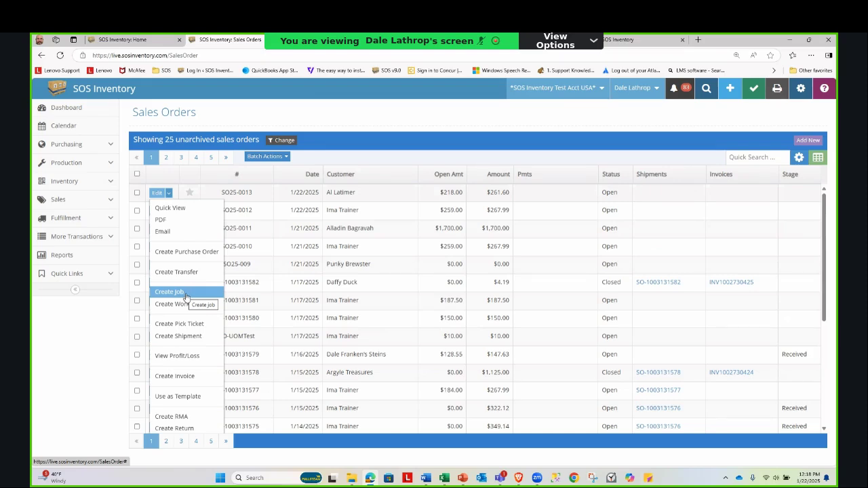
click(197, 341)
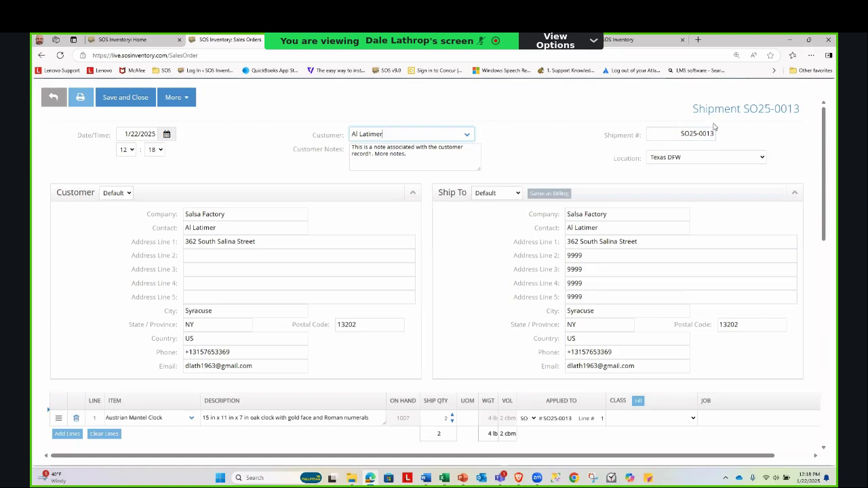
Set the Austrian Mantel Clock's ship quantity to 1, and save and close the shipment
scroll(466, 363, down, 3)
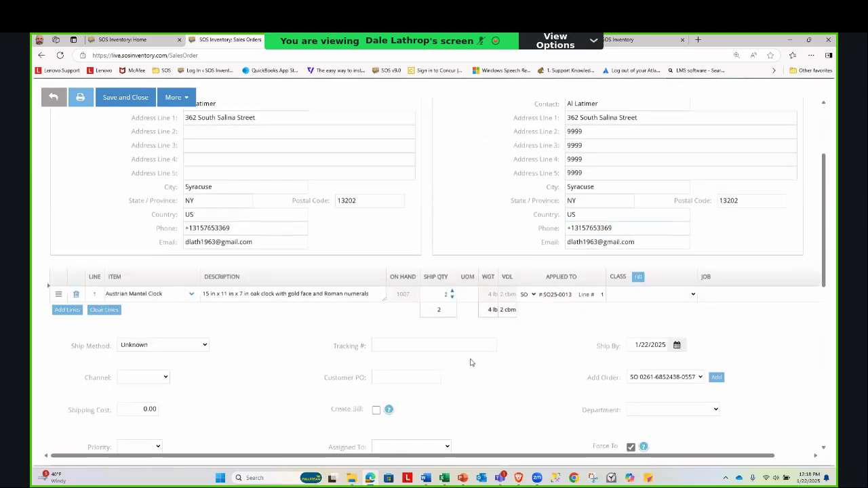
click(452, 295)
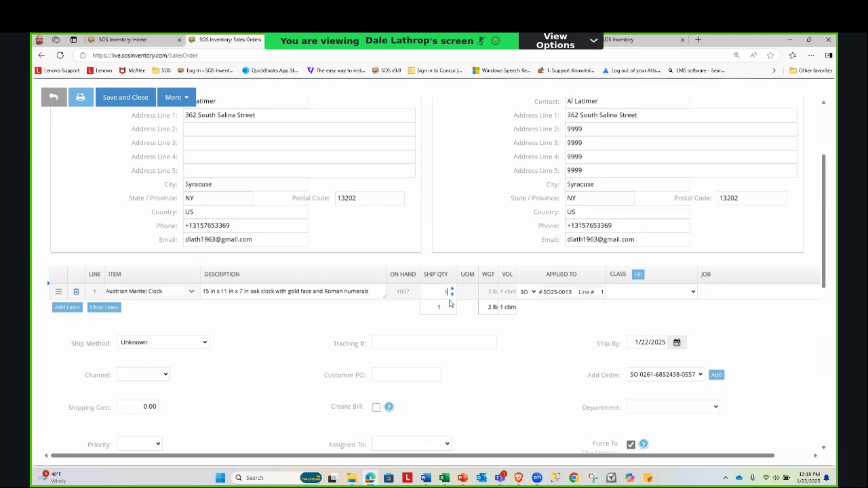
click(128, 101)
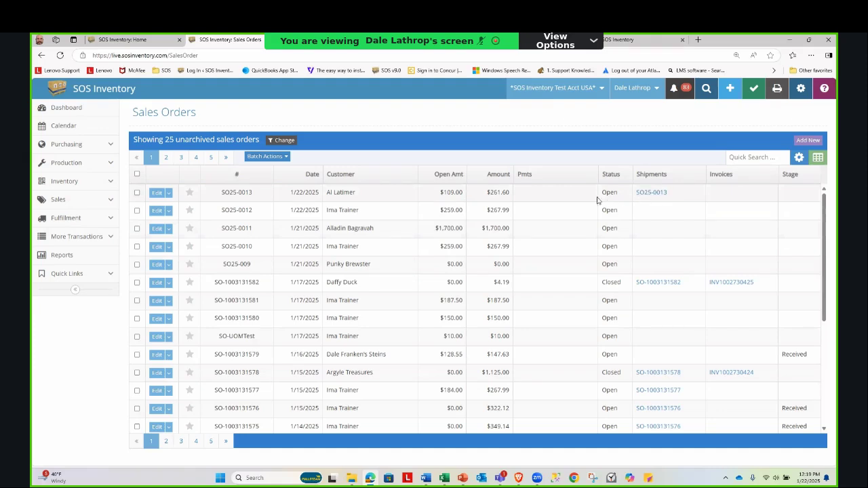
Check the picked, shipped and invoiced quantities in the new sales order's Quick View, and return to the list
click(168, 193)
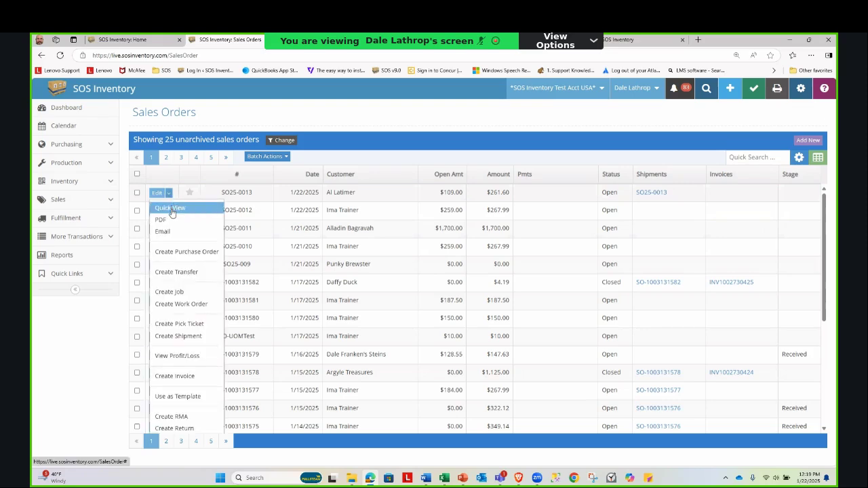
click(171, 208)
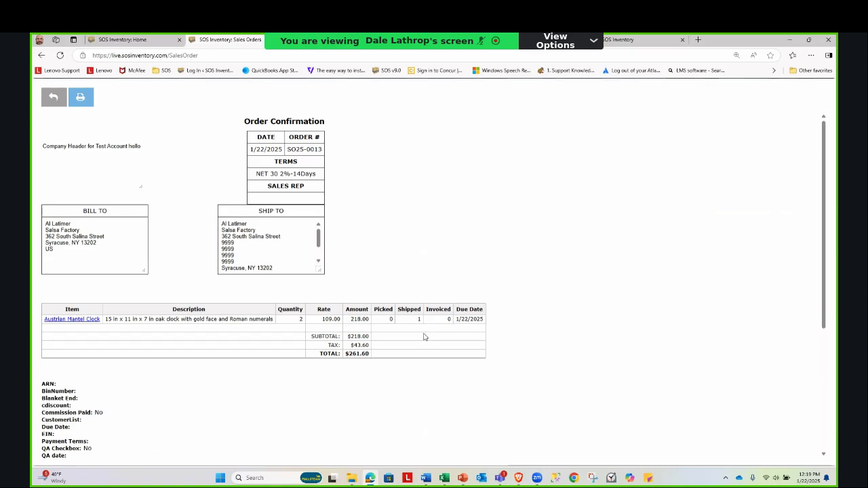
click(52, 100)
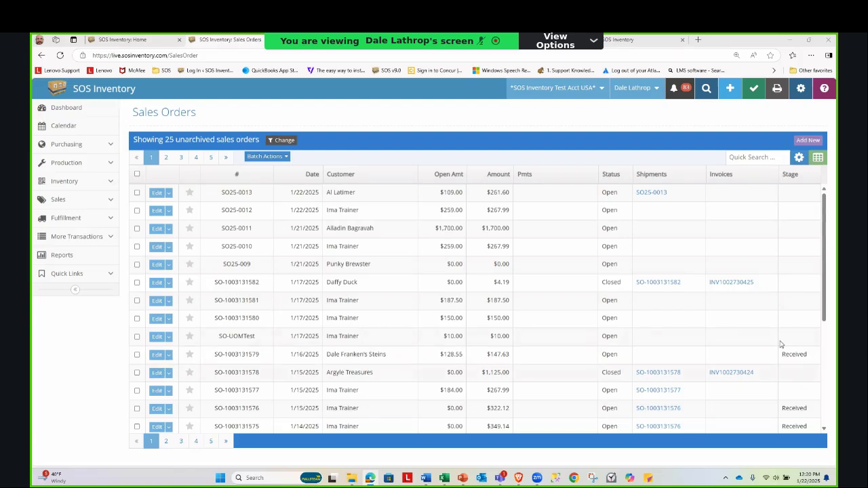
Start a new Automated Order Processing rule with Pick Ticket as its triggering transaction
click(543, 95)
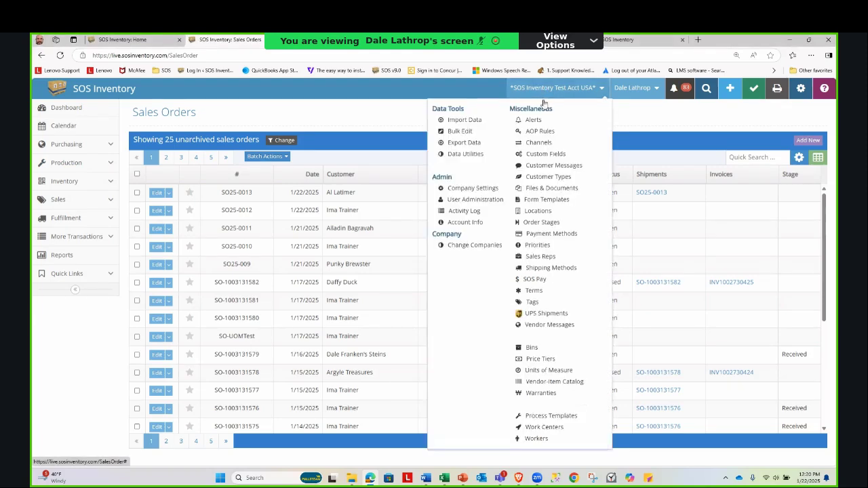
click(531, 134)
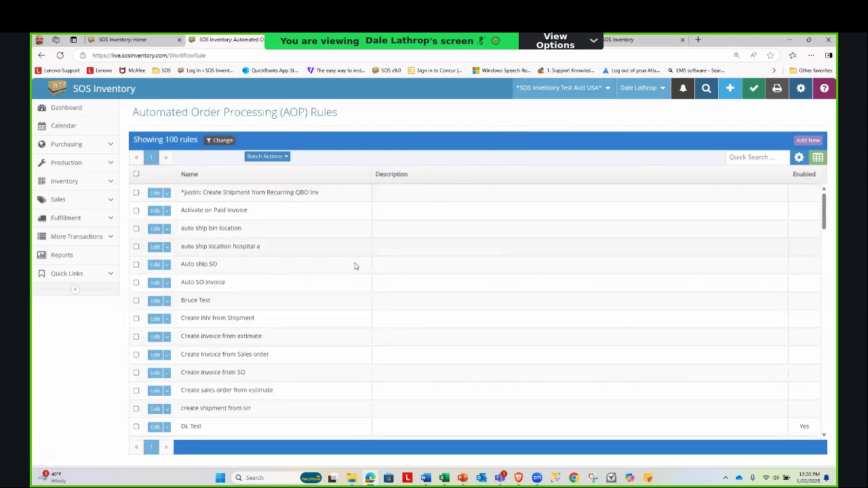
click(814, 142)
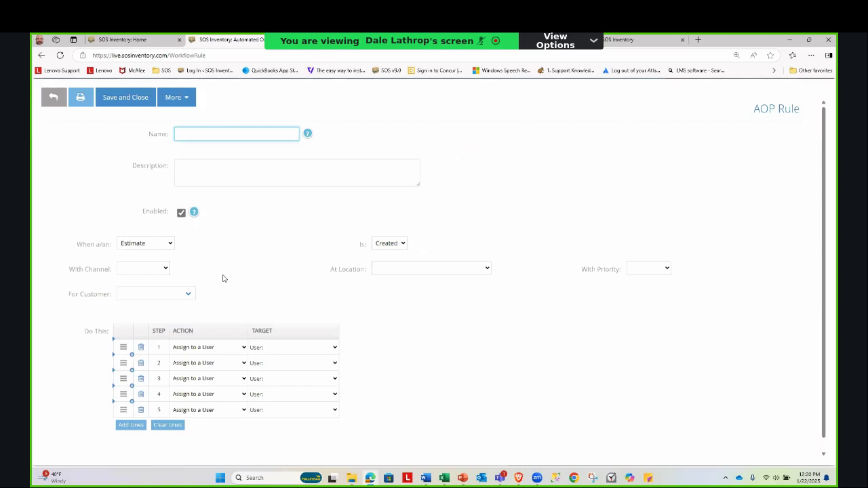
click(171, 247)
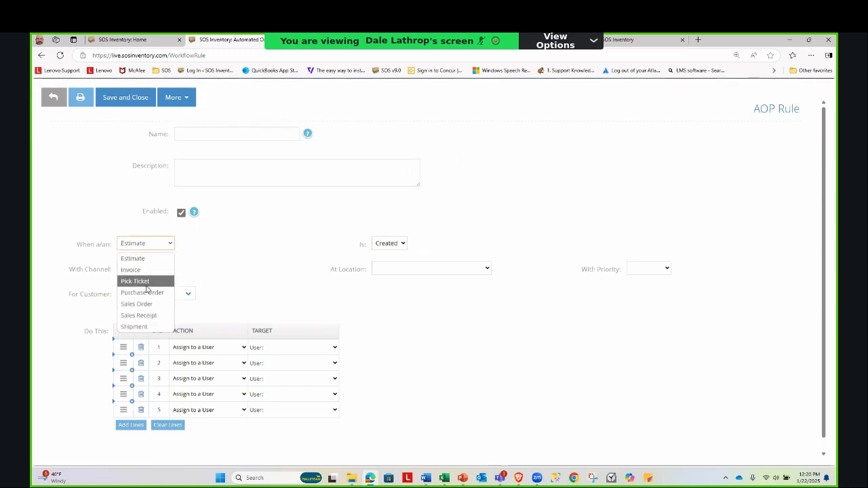
click(145, 281)
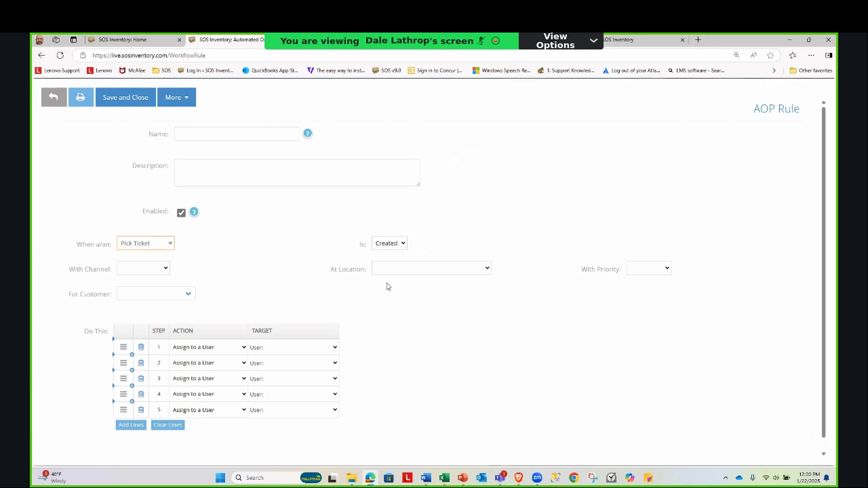
Set the rule's first action to create a new Shipment transaction, view the second action's choices, and abandon the rule
click(187, 363)
click(204, 370)
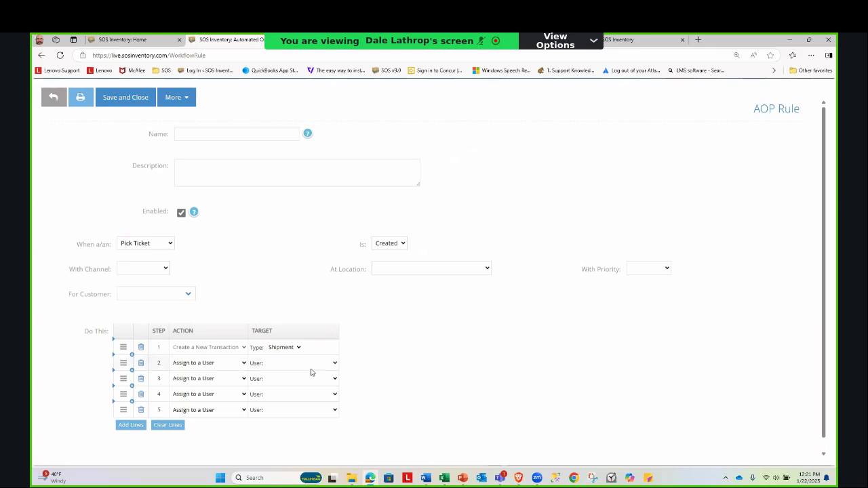
click(245, 364)
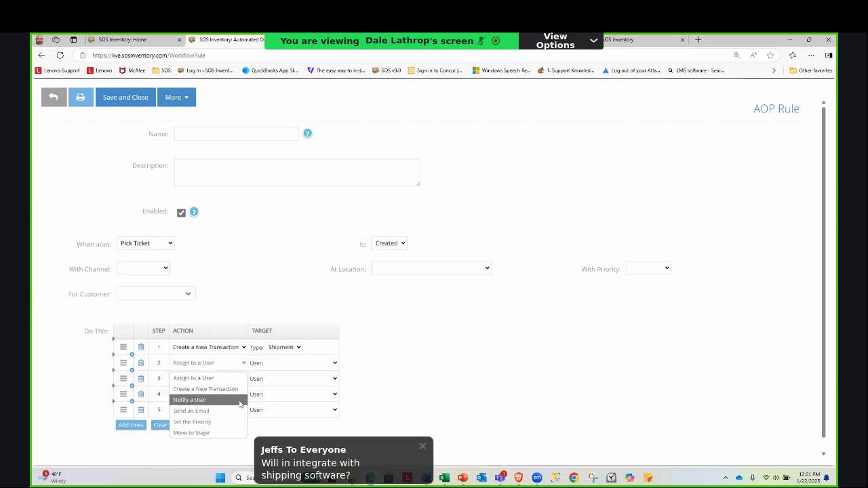
click(466, 389)
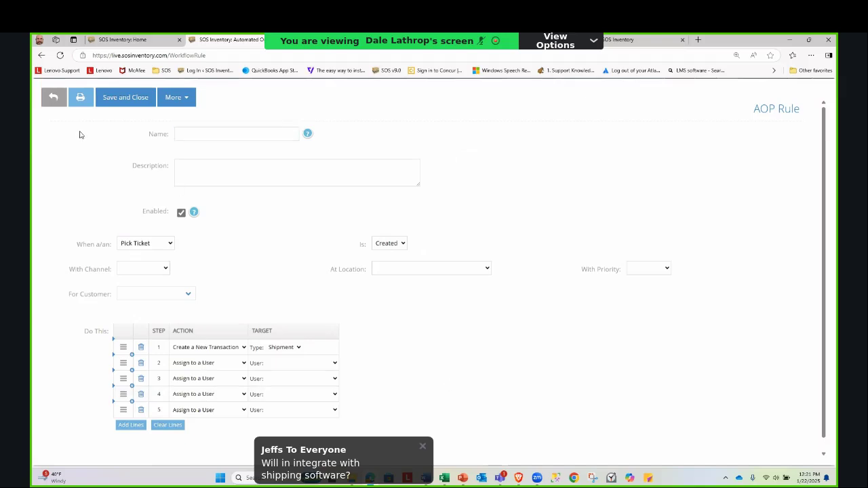
click(59, 104)
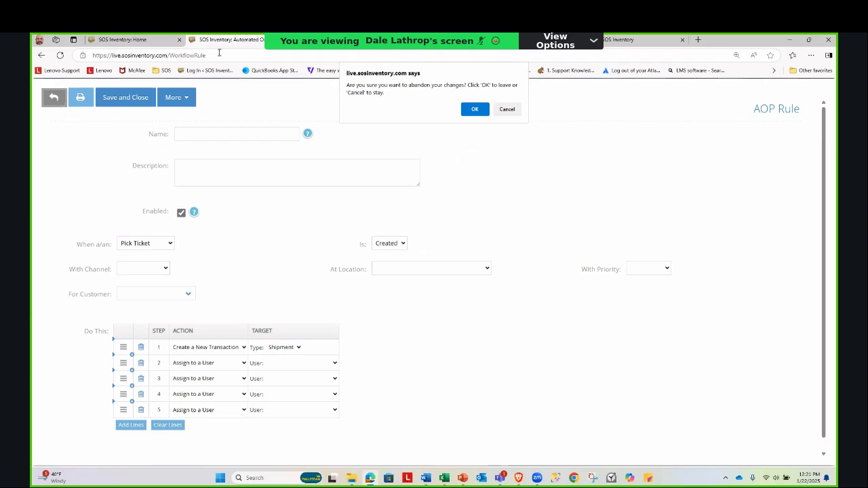
click(476, 111)
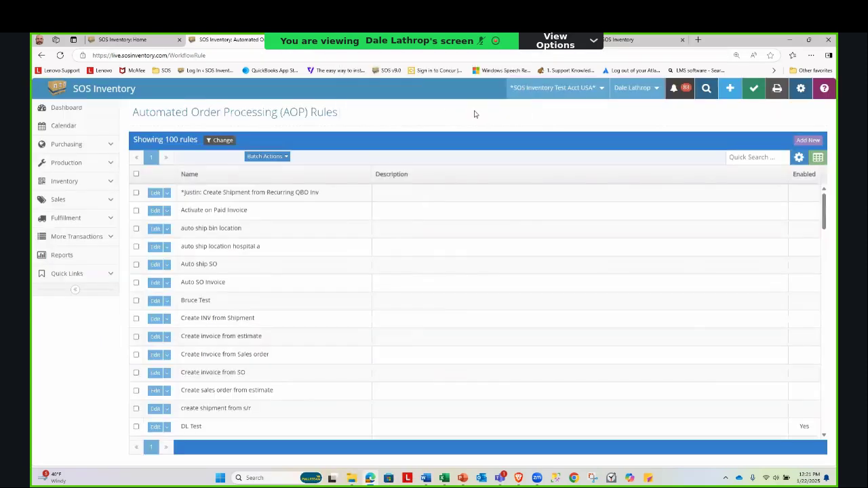
View the available shipping integration setups, and open the newest shipment to examine its line item and shipping fields
click(801, 93)
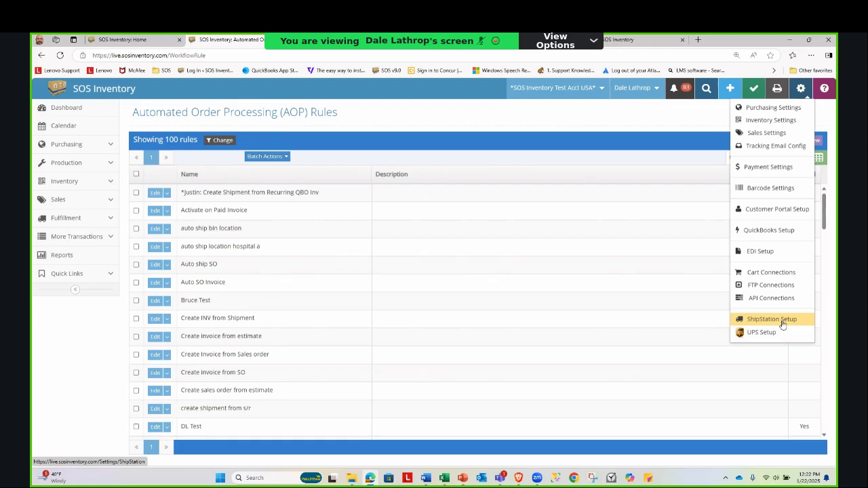
click(71, 218)
click(65, 255)
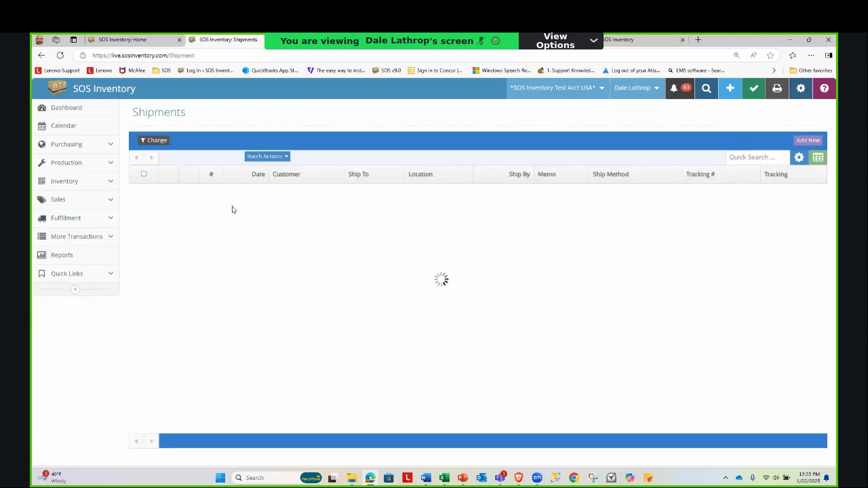
click(155, 198)
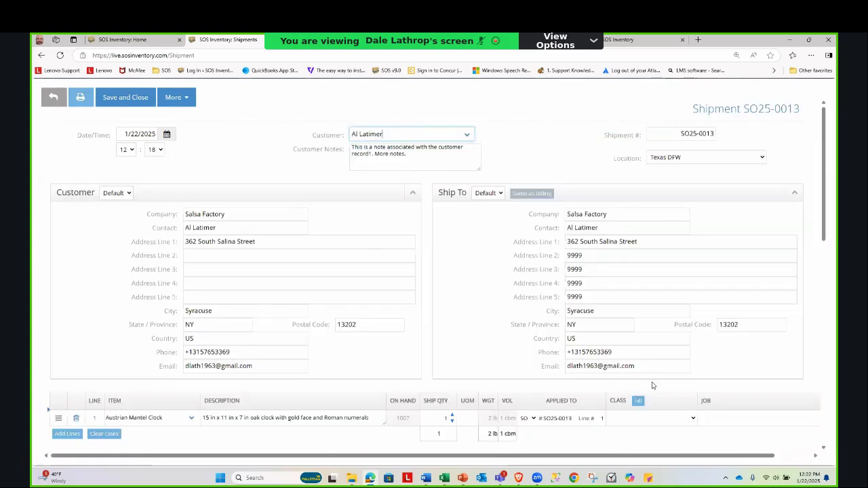
scroll(652, 385, down, 3)
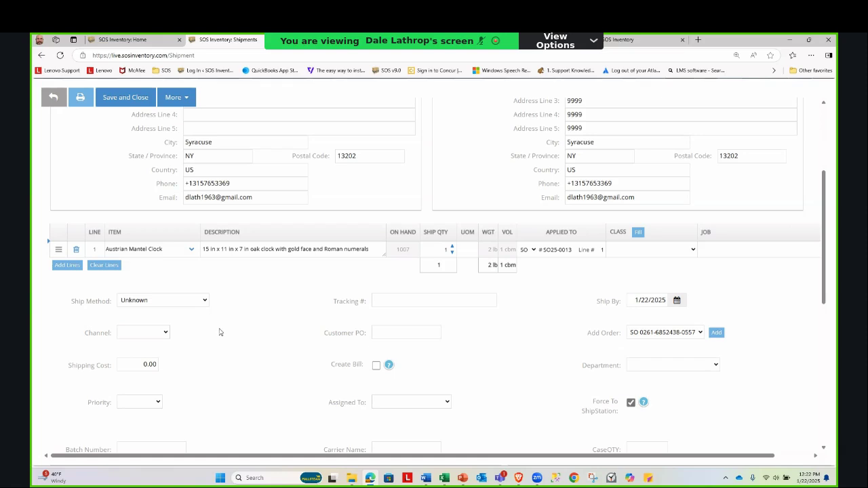
Try the FedEx Freight Economy ship method with Create Bill enabled on the shipment, and abandon the changes
click(163, 301)
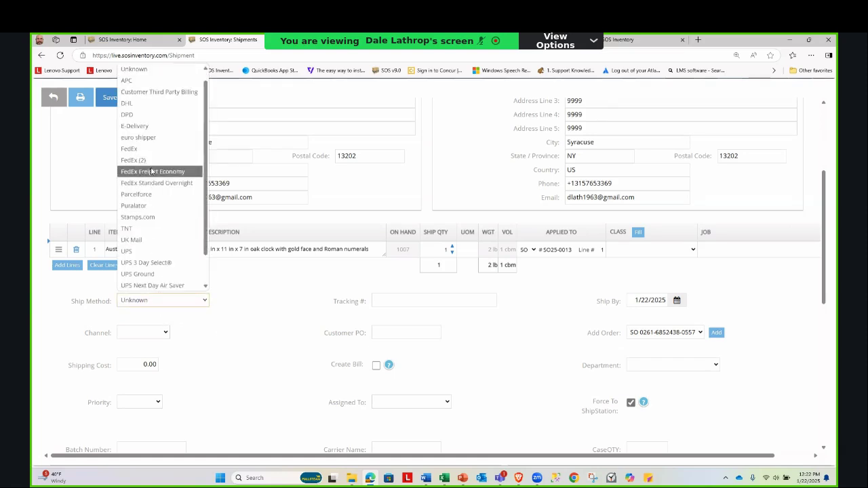
click(152, 172)
click(376, 303)
click(325, 308)
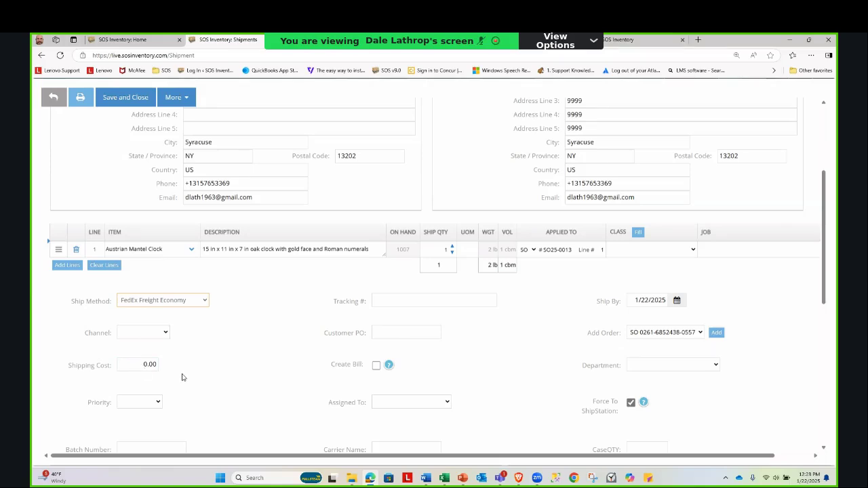
click(375, 366)
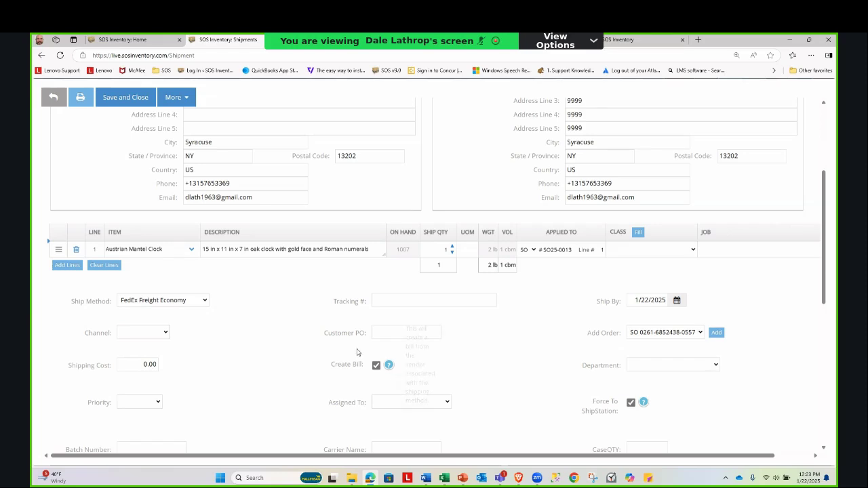
click(54, 97)
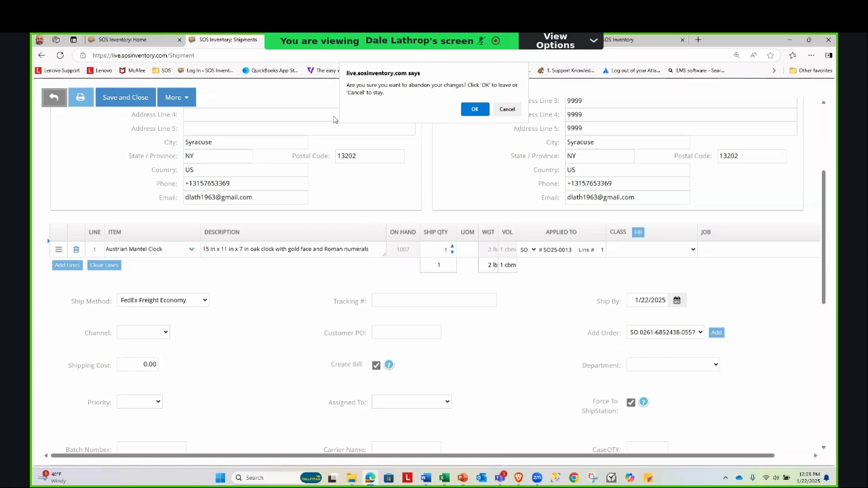
click(475, 109)
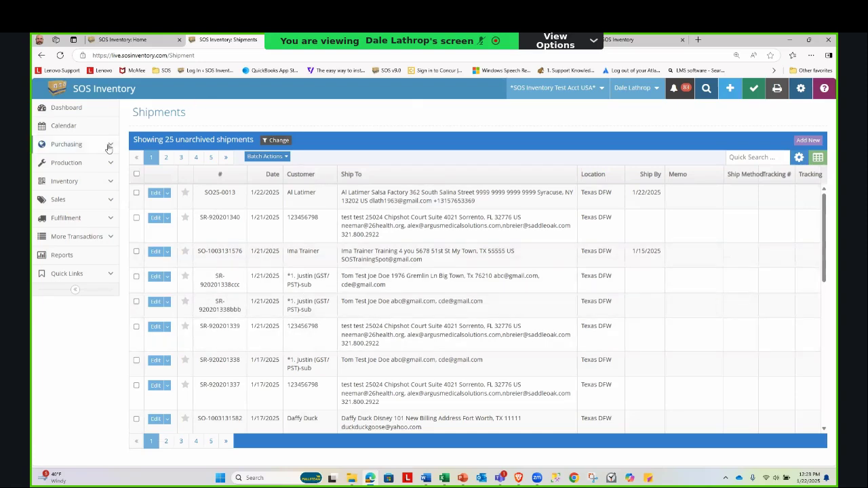
Open the newest sales order for editing and set the Austrian Mantel Clock's quantity to 100
click(56, 202)
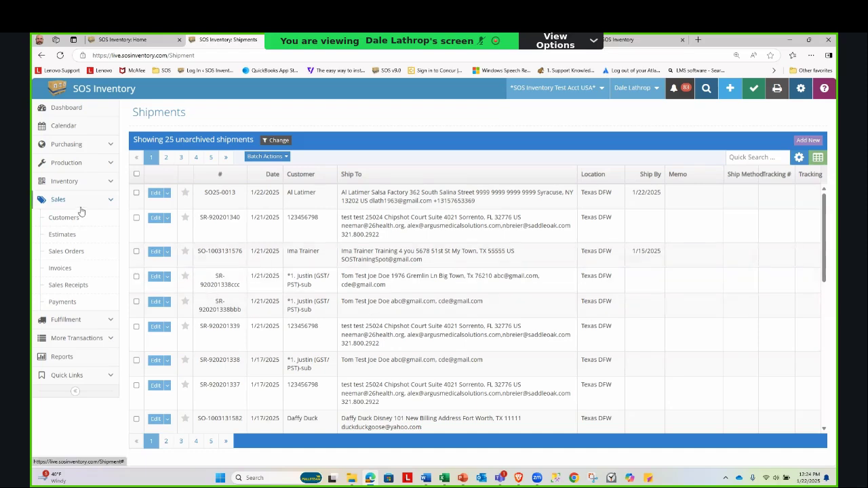
drag(54, 203, 73, 213)
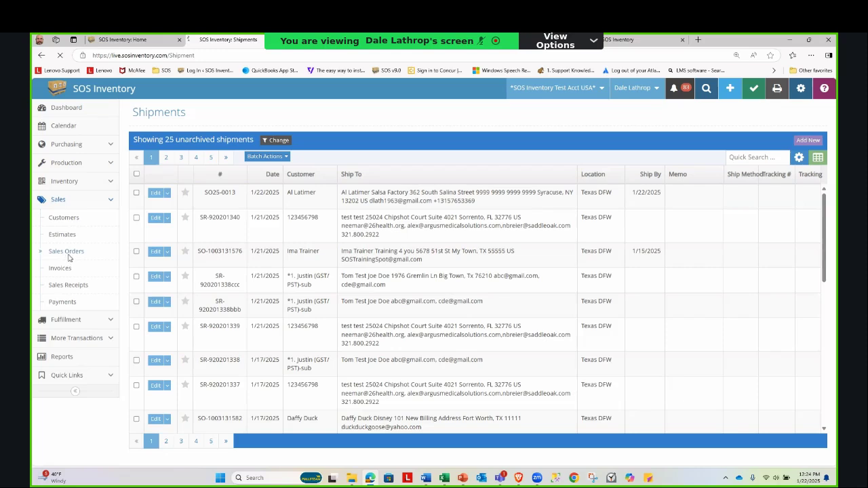
click(68, 254)
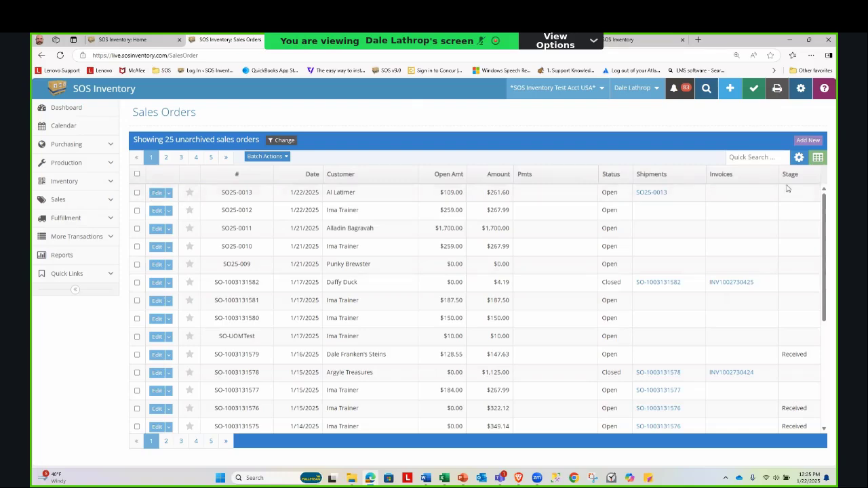
click(157, 192)
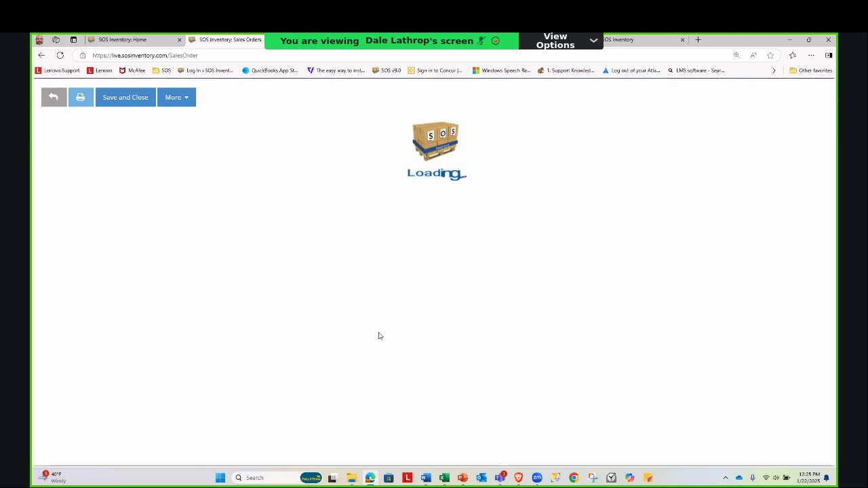
scroll(405, 417, down, 2)
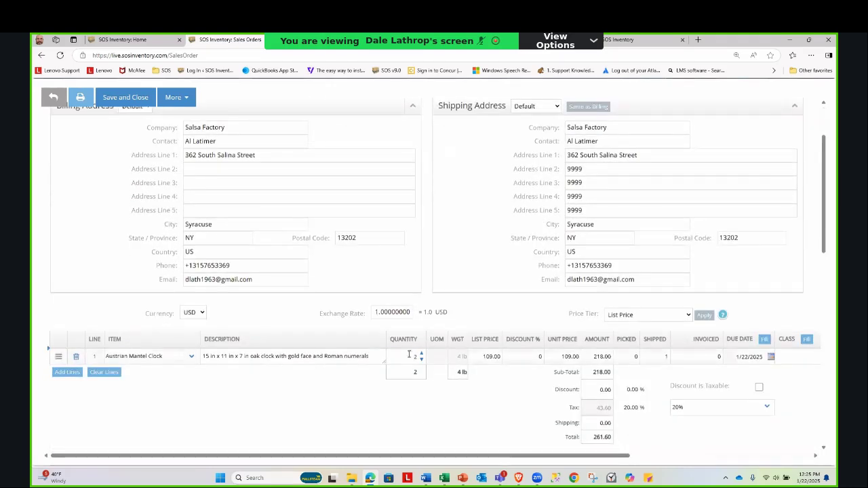
click(422, 359)
click(337, 431)
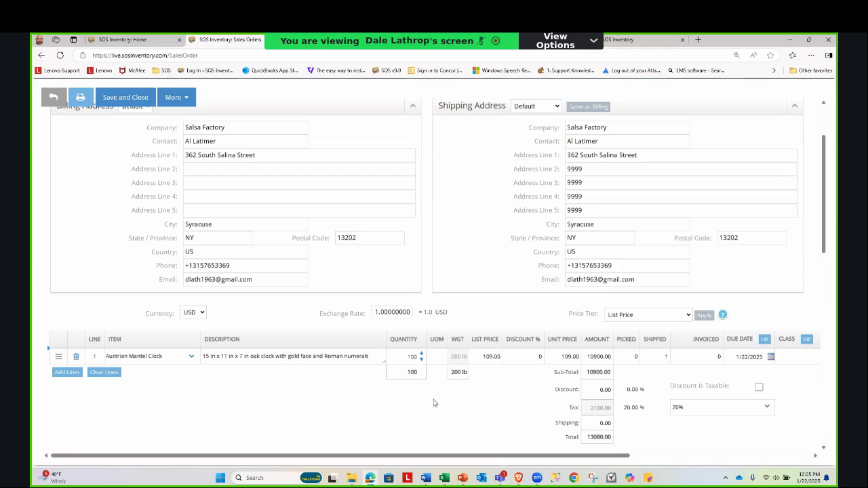
Add five blank lines to the sales order and copy the Austrian Mantel Clock line into lines 2 to 4
click(67, 372)
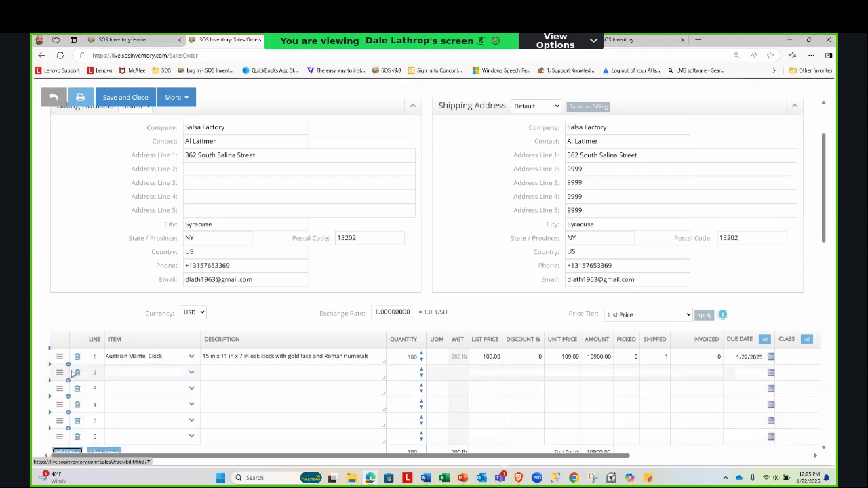
click(69, 370)
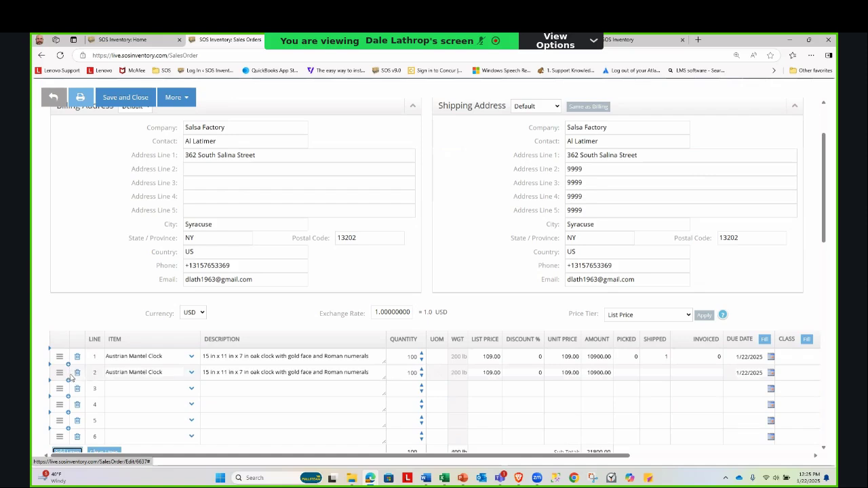
click(68, 381)
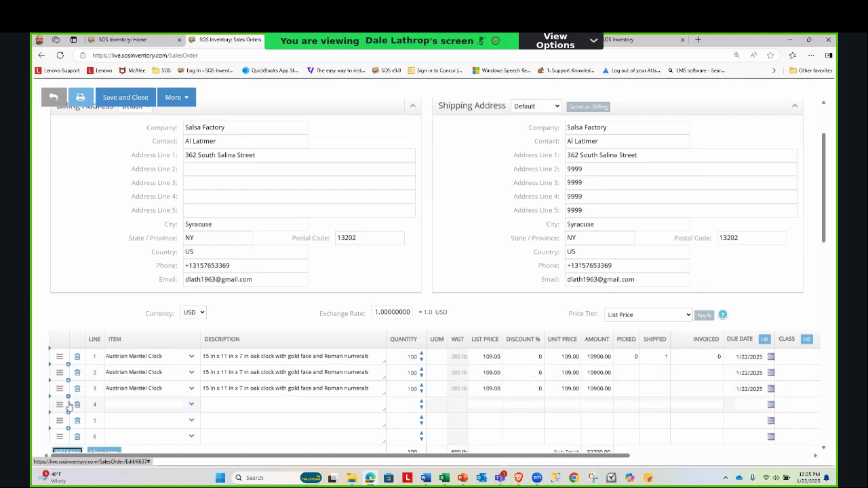
click(69, 400)
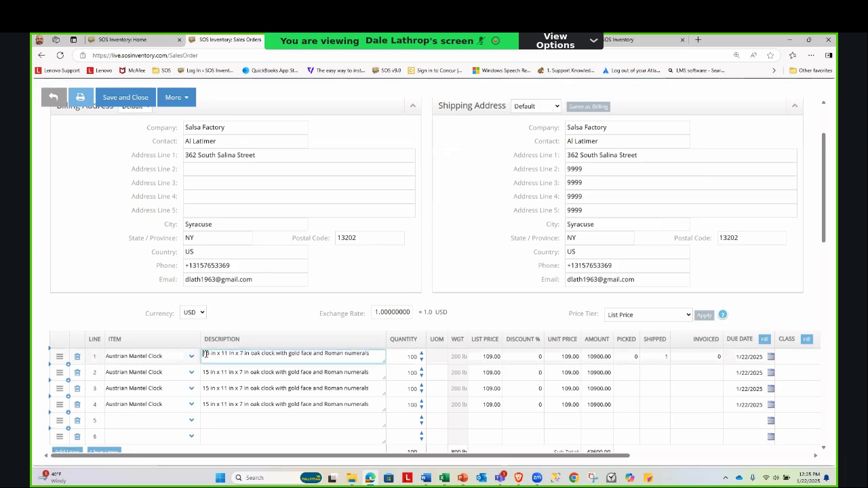
Prefix the first line's description with "Quarter 1 - "
text(Quarter )
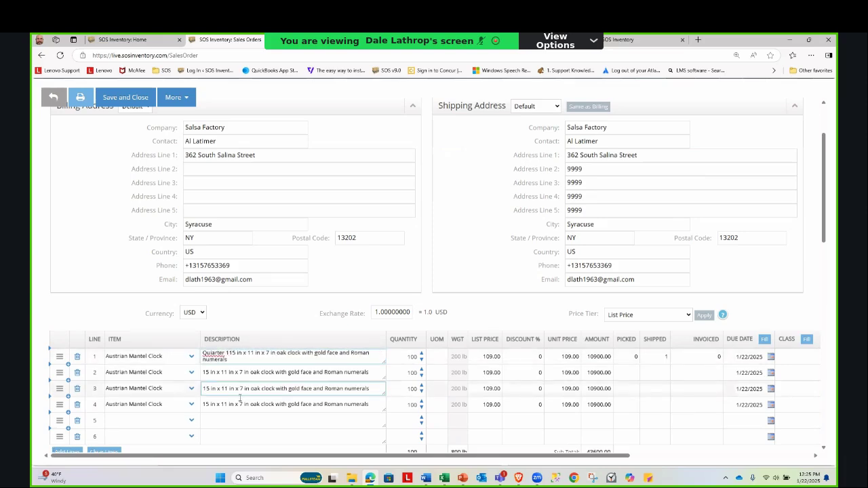
text(1)
key(BackSpace)
key(BackSpace)
key(BackSpace)
key(BackSpace)
key(BackSpace)
key(BackSpace)
key(BackSpace)
text(i)
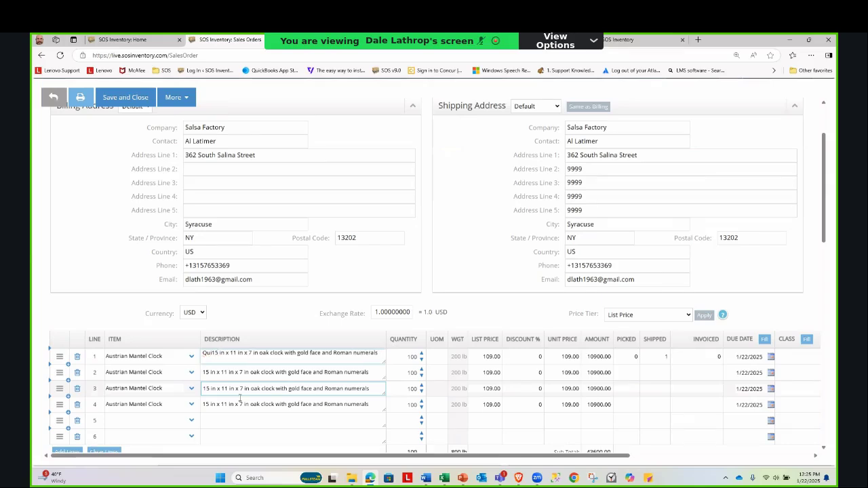
key(BackSpace)
text(arter )
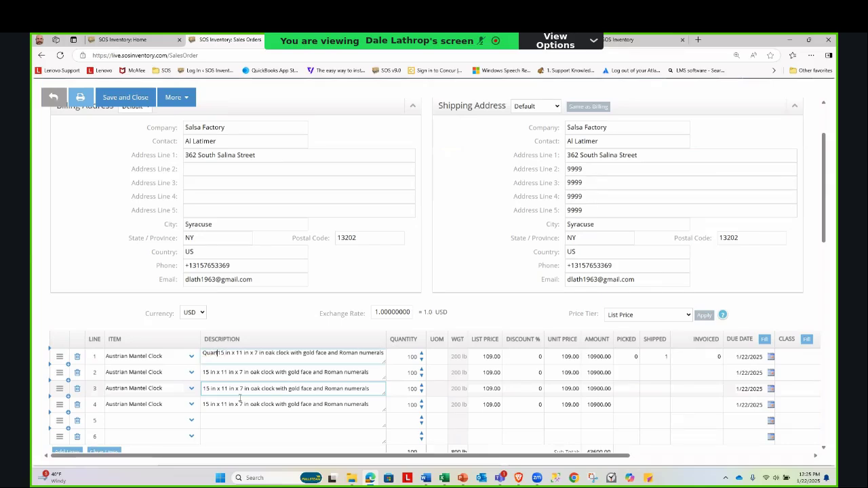
text(1 -)
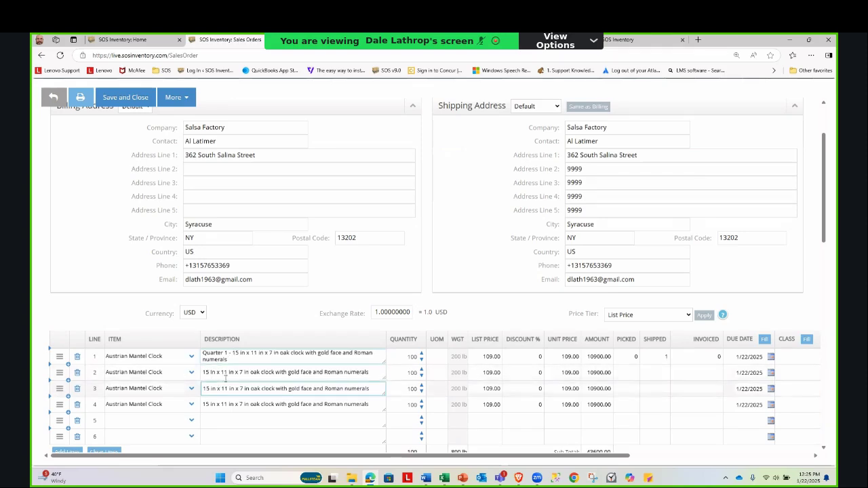
Set the quantities of the four Austrian Mantel Clock lines to 25, 25, 20 and 30
double_click(412, 356)
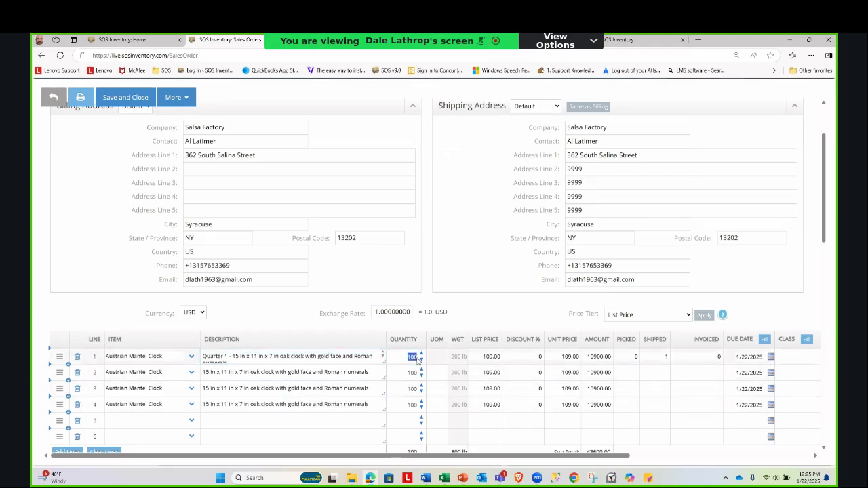
text(25)
double_click(412, 373)
text(25)
double_click(412, 389)
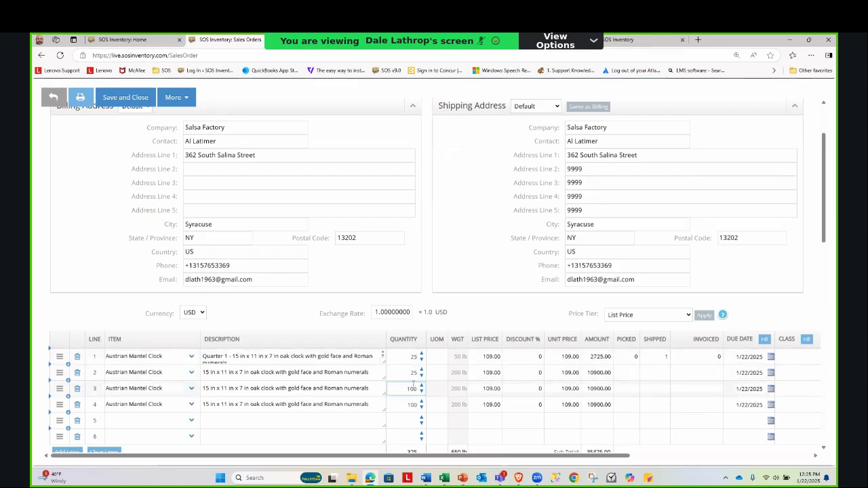
text(20)
double_click(408, 405)
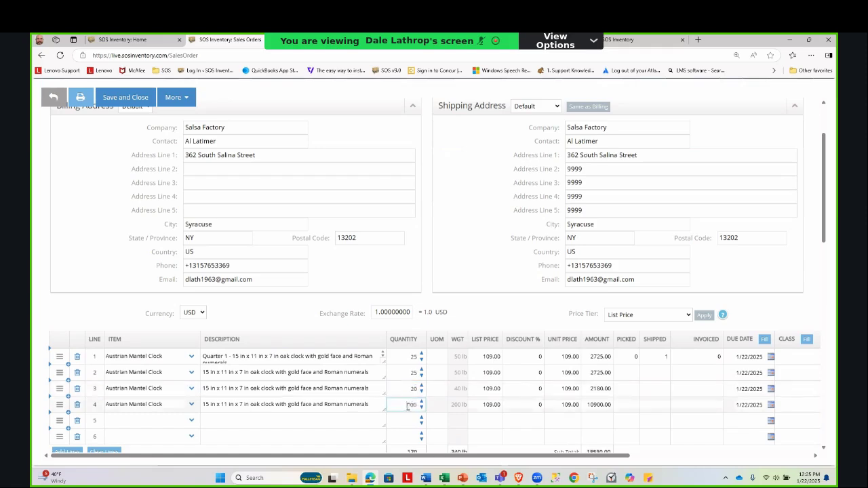
text(30)
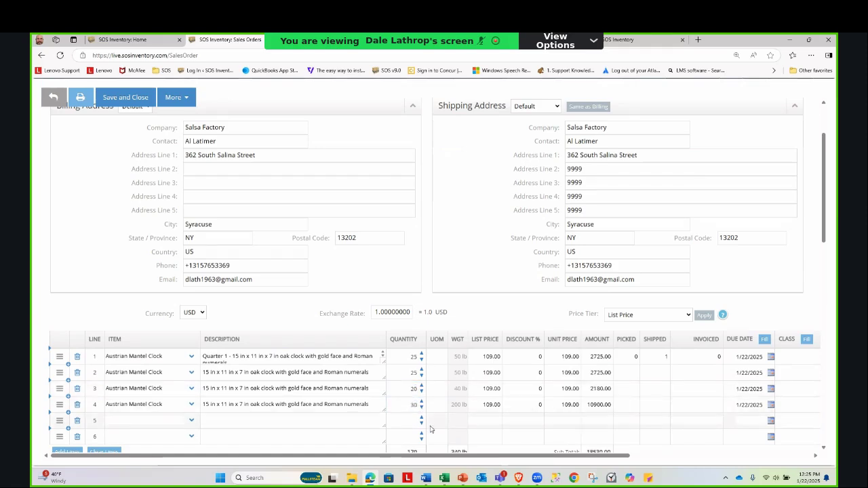
Review the lines' due dates and the order's remaining fields down to the comment, and abandon the sales order changes
click(750, 360)
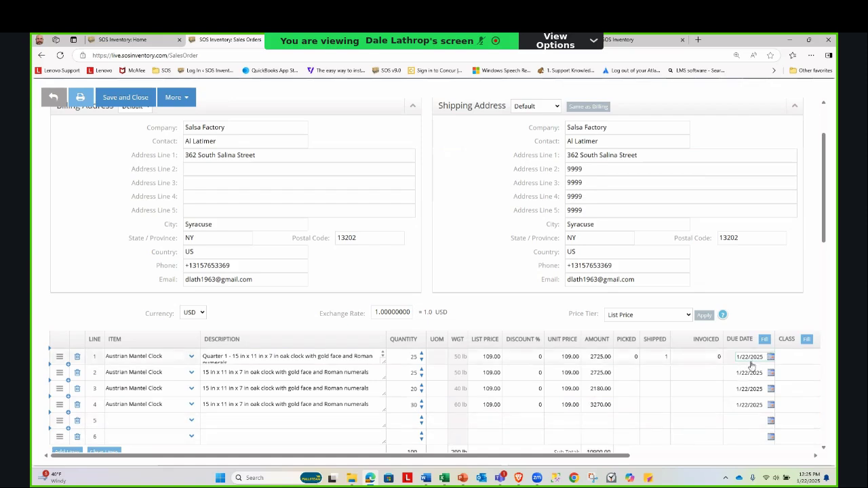
click(754, 404)
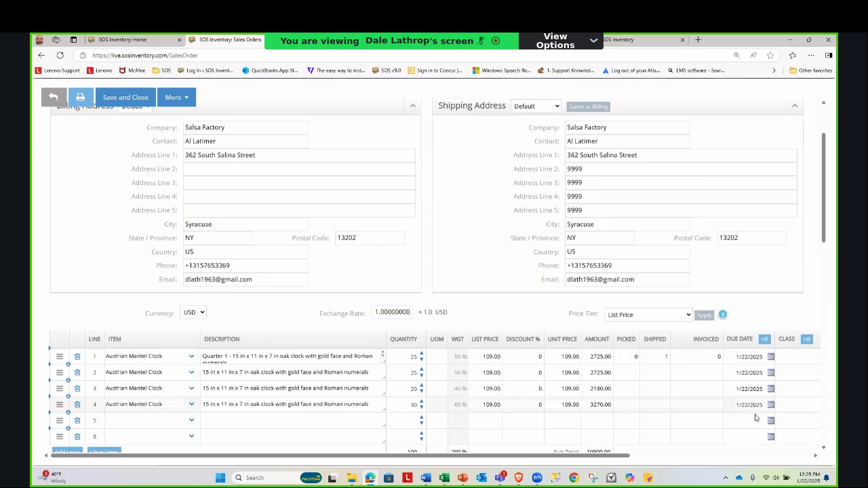
scroll(753, 425, down, 2)
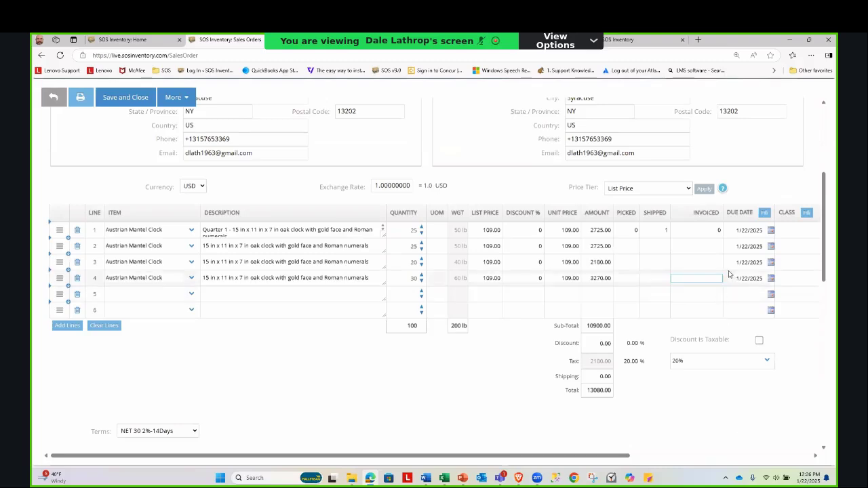
scroll(475, 387, down, 2)
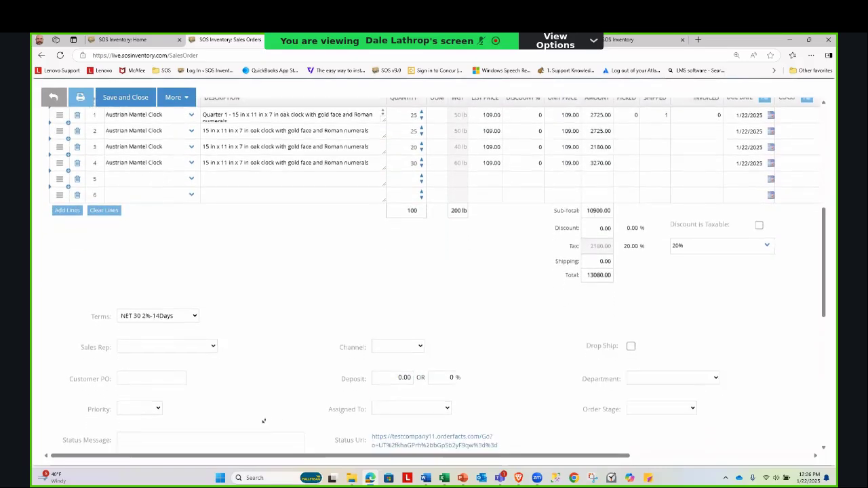
scroll(258, 419, down, 10)
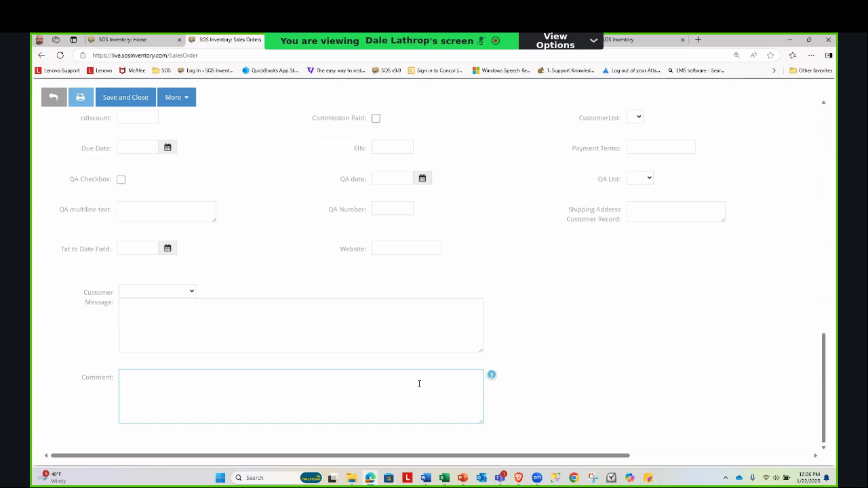
scroll(294, 399, up, 10)
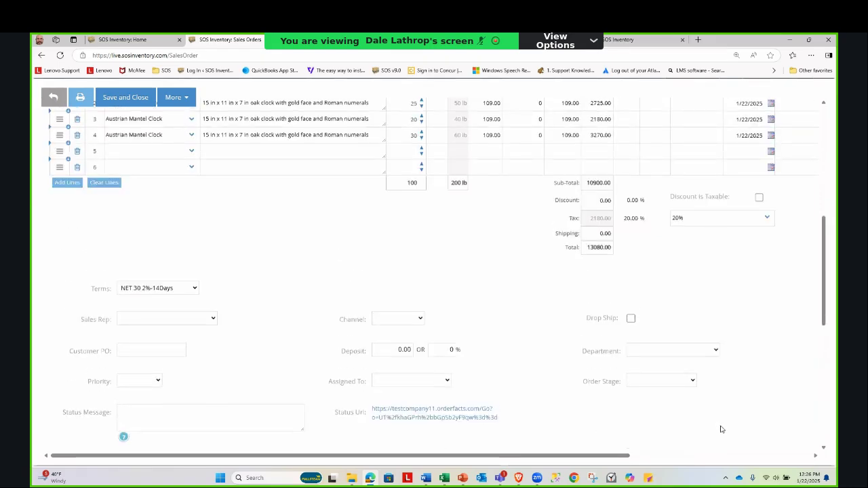
scroll(723, 429, up, 2)
scroll(723, 429, up, 5)
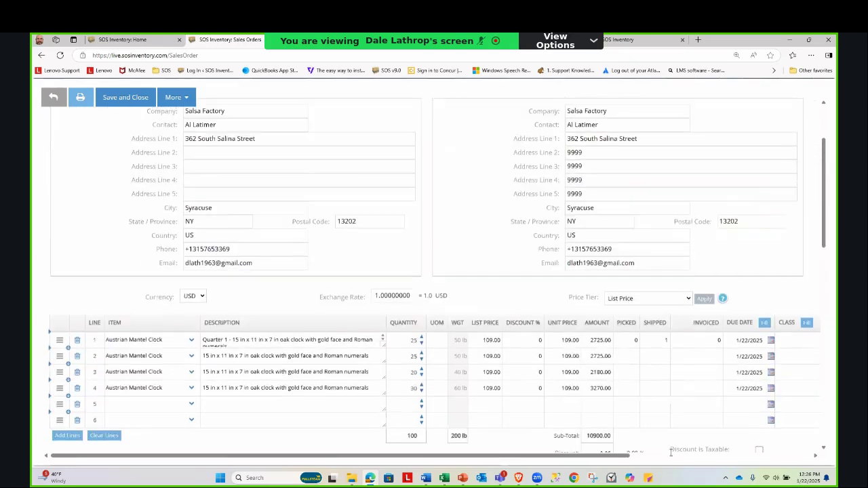
click(53, 98)
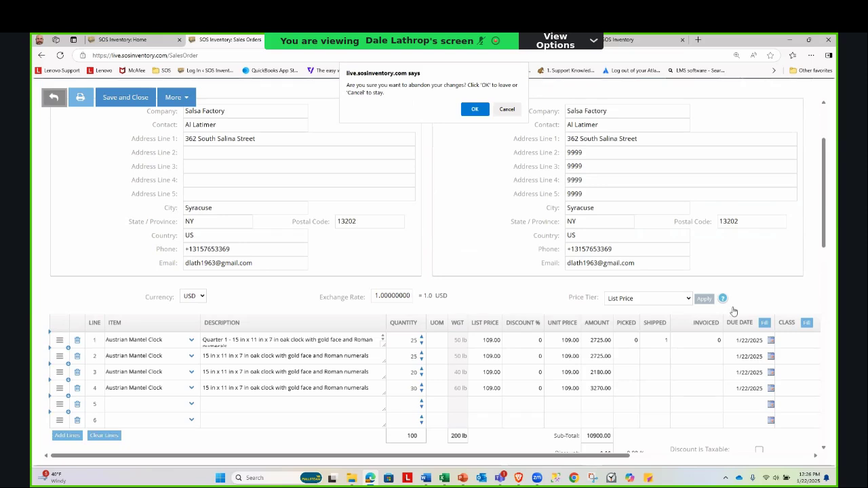
click(475, 109)
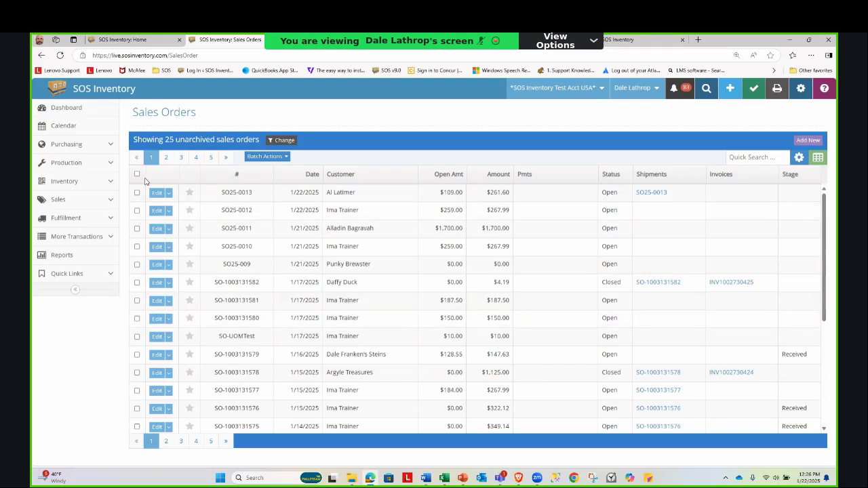
click(68, 204)
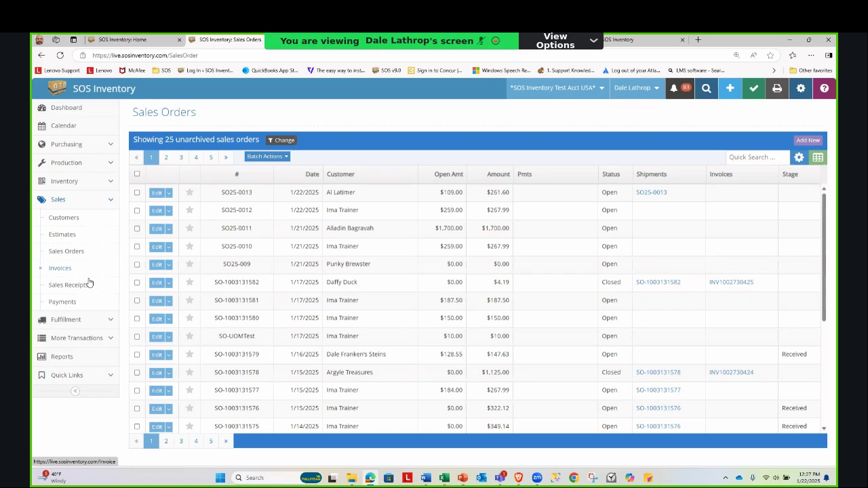
click(88, 203)
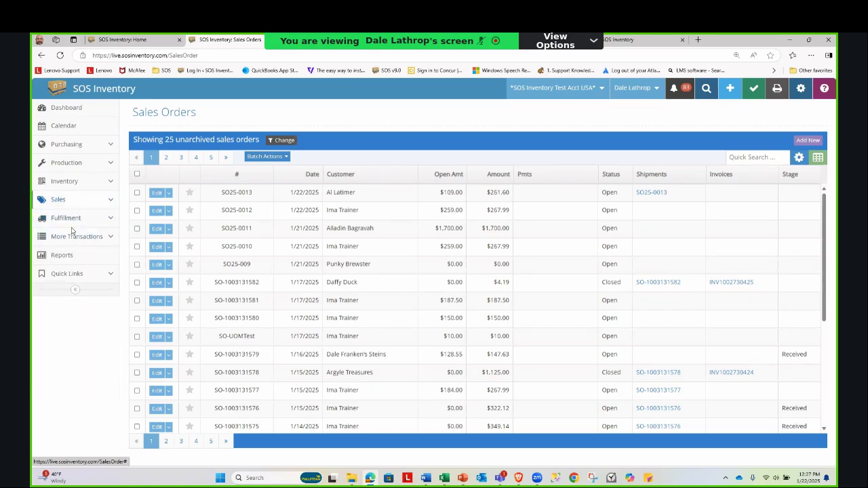
click(68, 238)
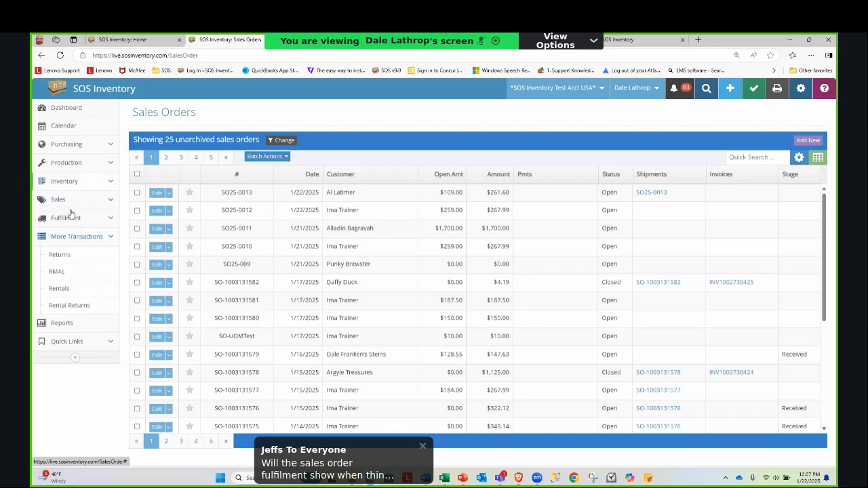
click(75, 170)
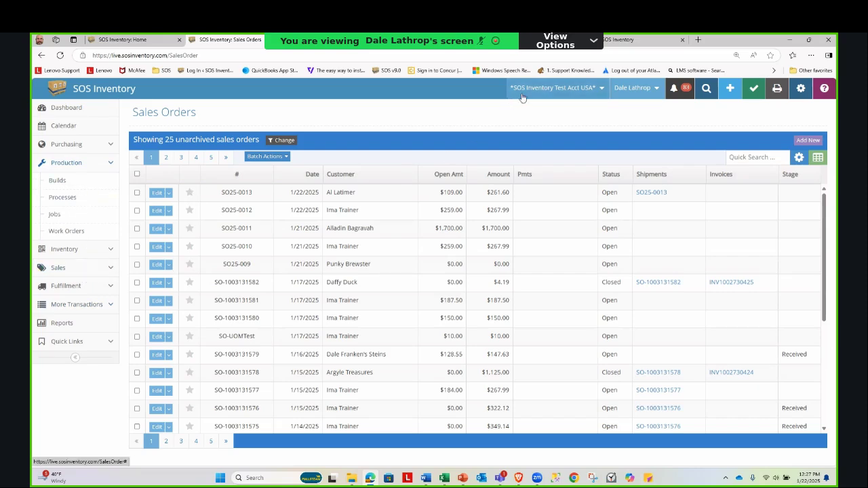
Open the Sales Reps list, review one rep's commission, user and customer restriction settings, and leave the record unchanged
click(558, 95)
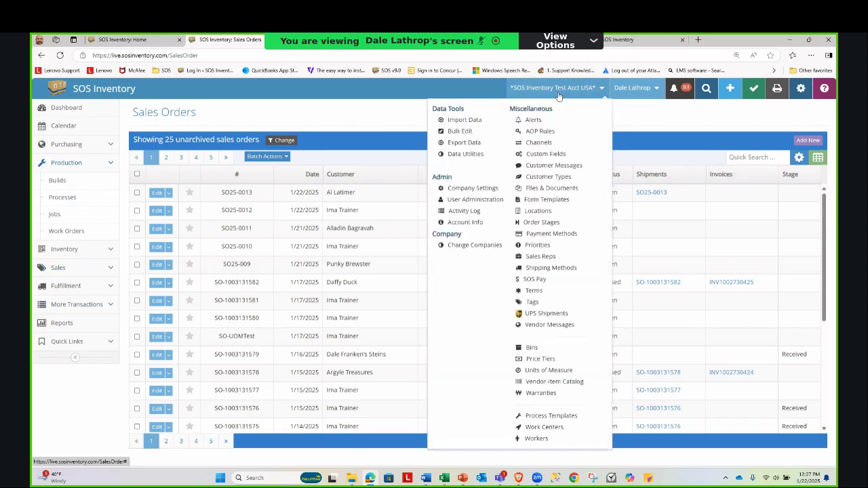
click(574, 262)
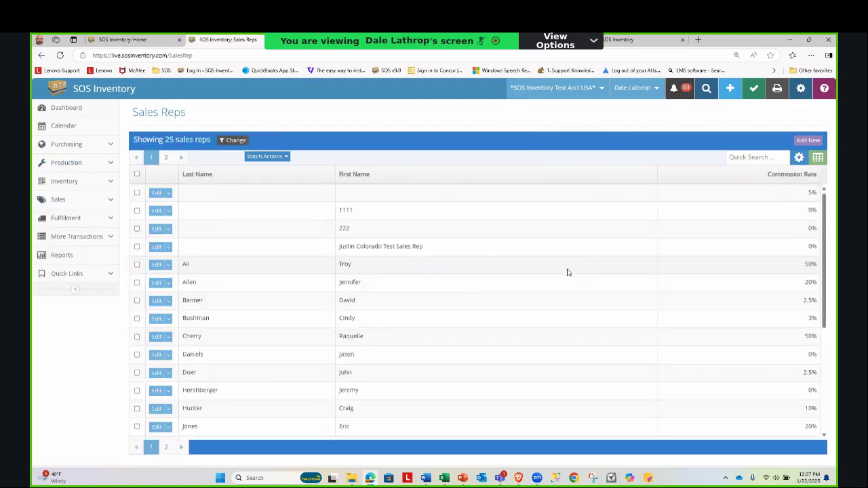
scroll(561, 281, down, 3)
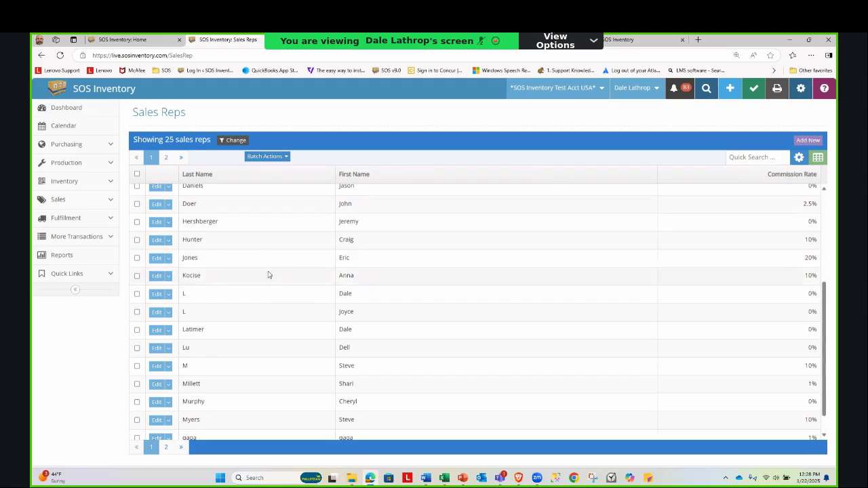
click(156, 259)
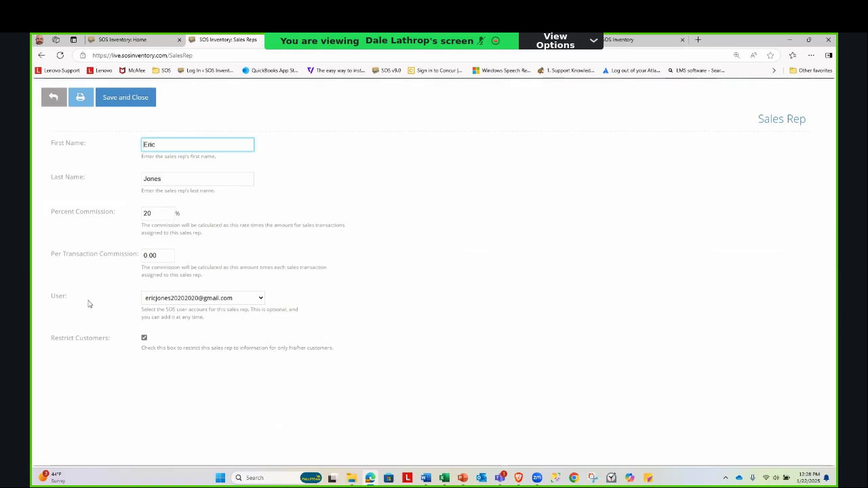
click(53, 98)
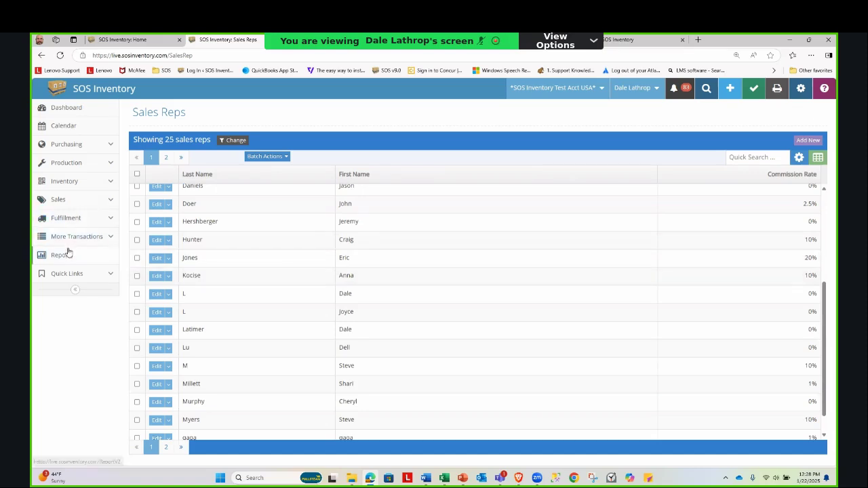
Open the "#2. Kit;3." item from the inventory items list and find its commission settings
click(65, 181)
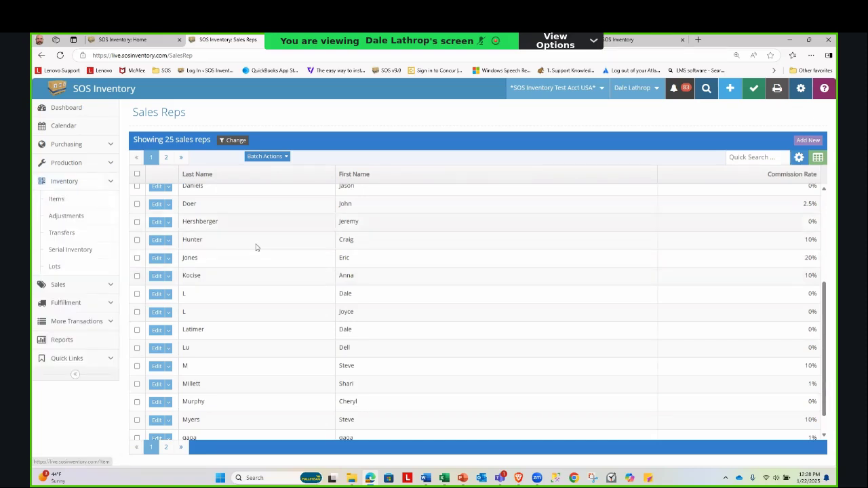
click(58, 202)
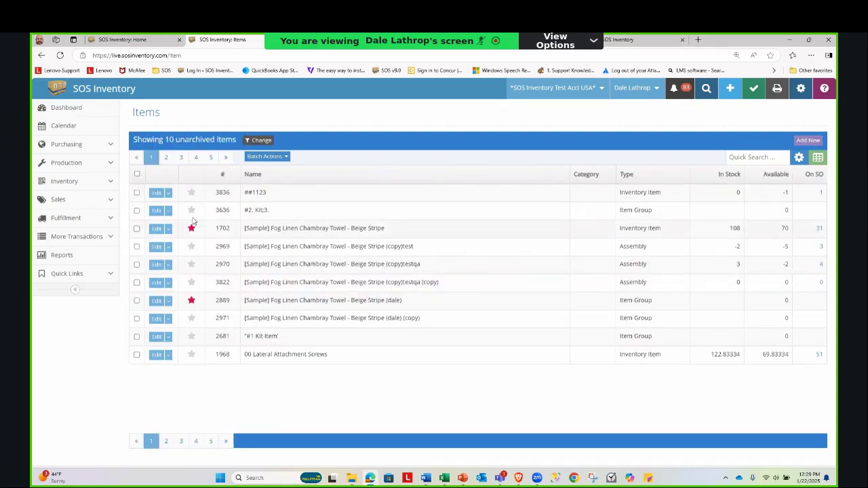
click(156, 211)
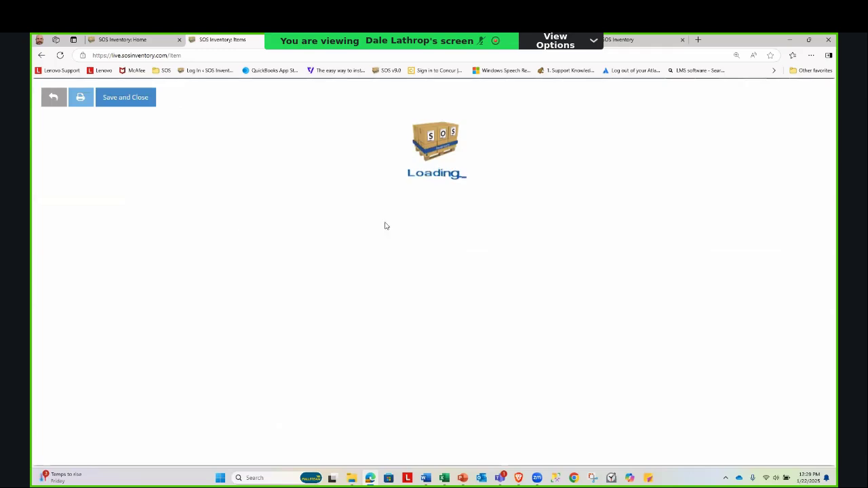
scroll(263, 323, down, 3)
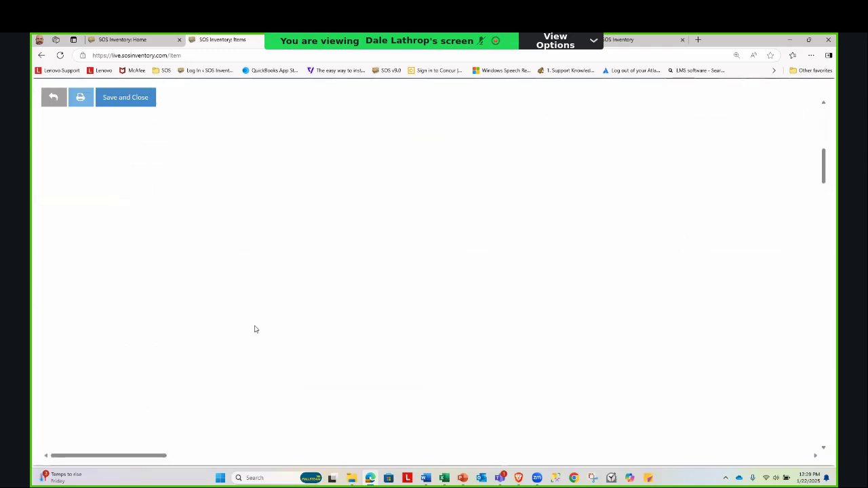
scroll(256, 329, up, 5)
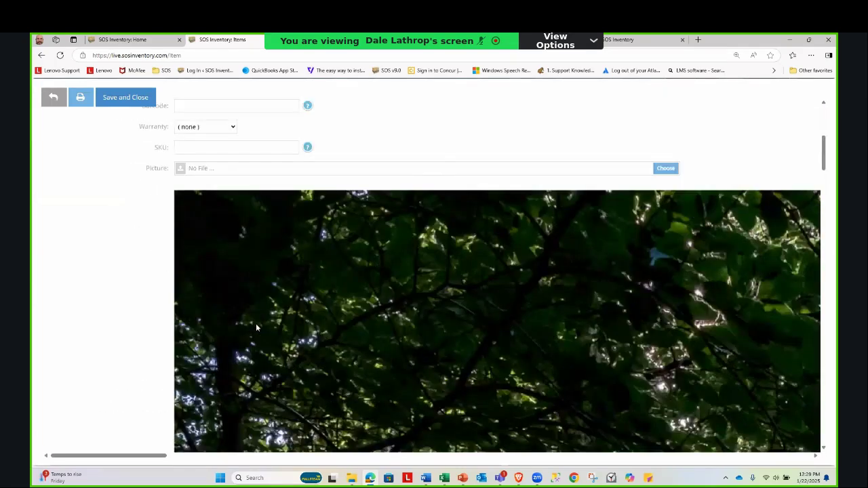
scroll(256, 329, down, 6)
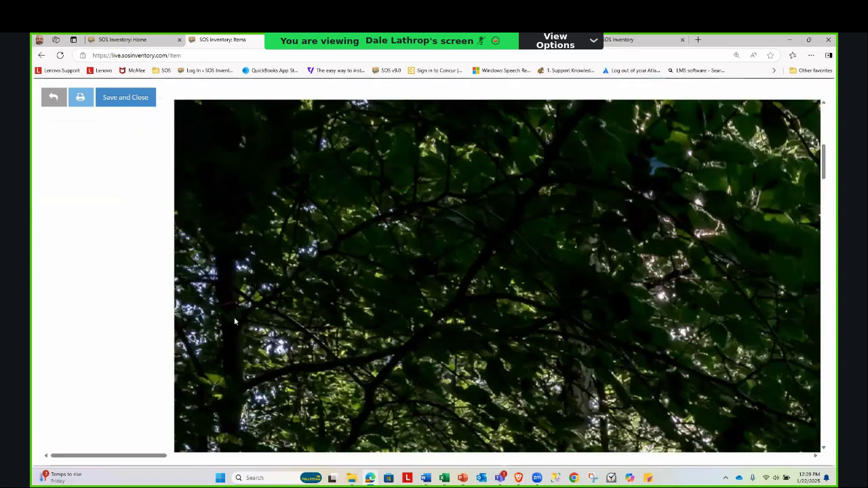
drag(831, 199, 826, 375)
scroll(826, 380, up, 1)
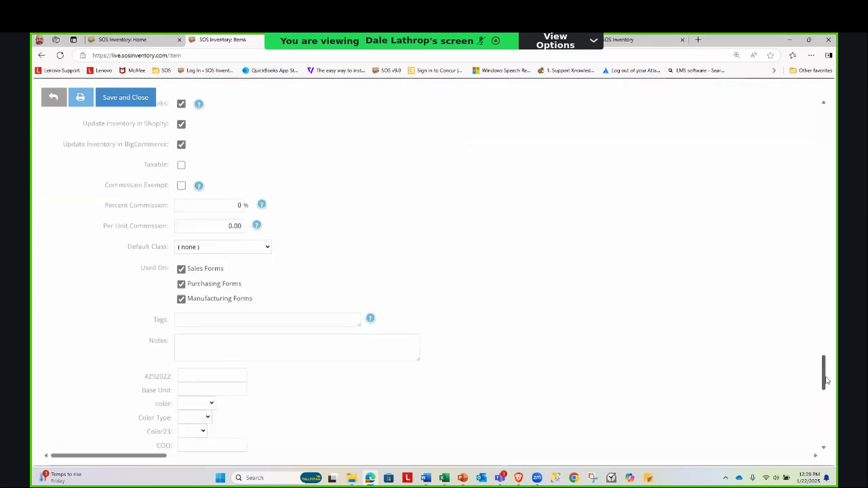
Try Commission Exempt with a 2% commission and a 1.00 per unit commission on the item, and abandon the changes
click(182, 186)
drag(238, 205, 245, 205)
text(2)
click(473, 230)
click(206, 232)
click(223, 228)
text(1)
key(Delete)
triple_click(247, 226)
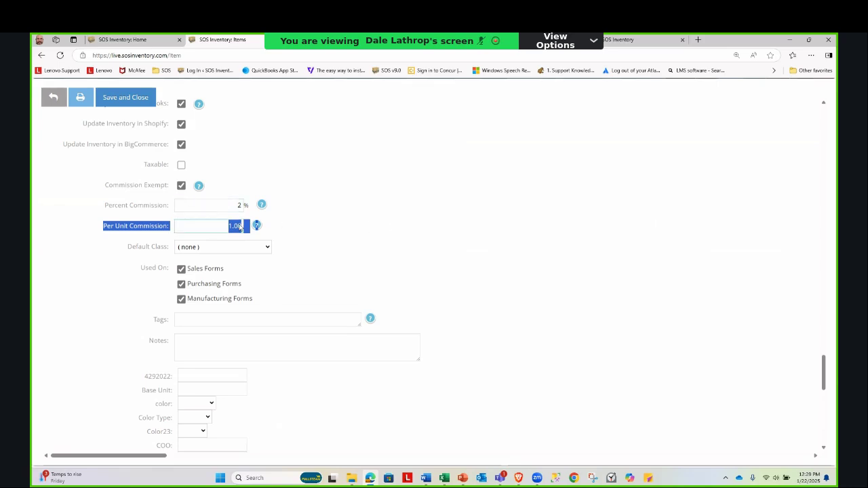
click(59, 101)
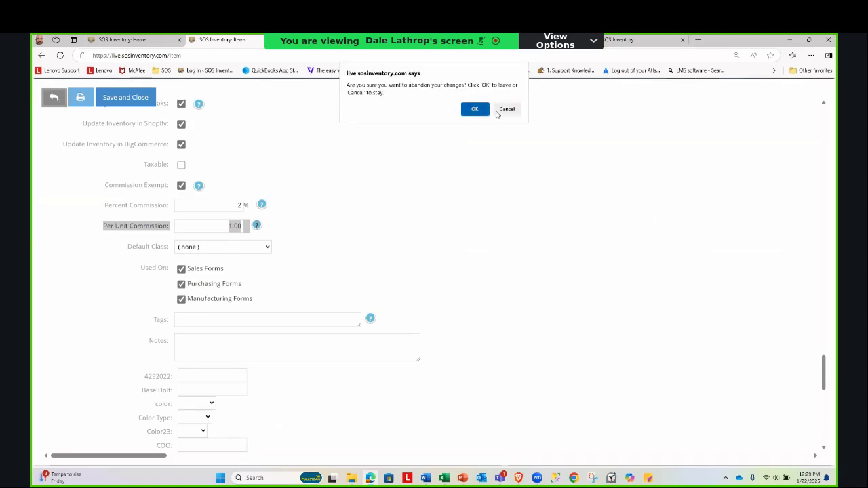
click(474, 109)
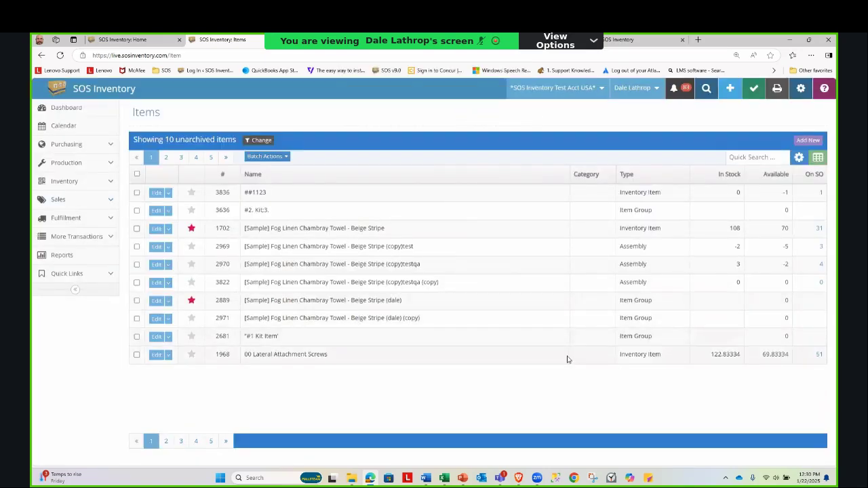
View page 3 of the items list and open the production Builds list
click(71, 169)
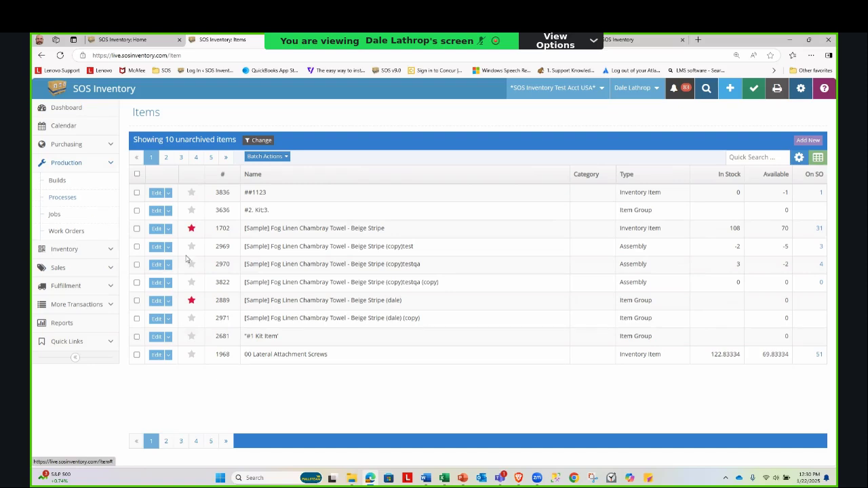
click(180, 441)
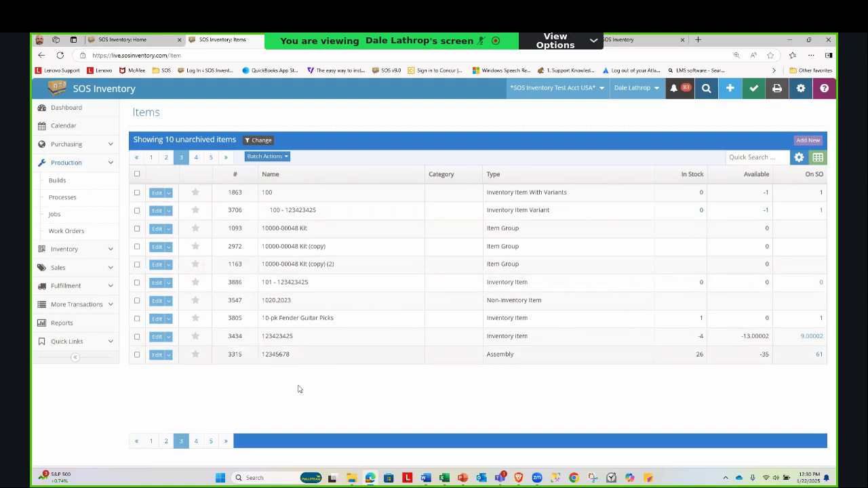
click(59, 181)
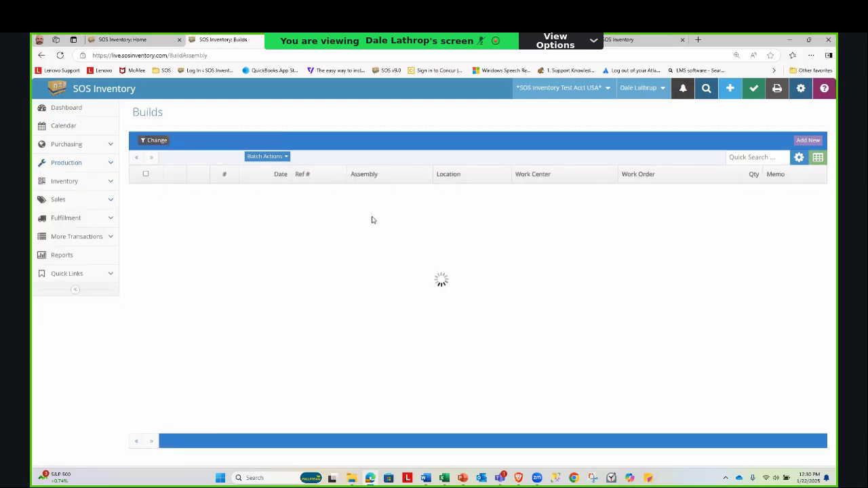
Start a new build of 6 "387450 - Flight Jacket - BL - LG" and load its component inputs
click(802, 144)
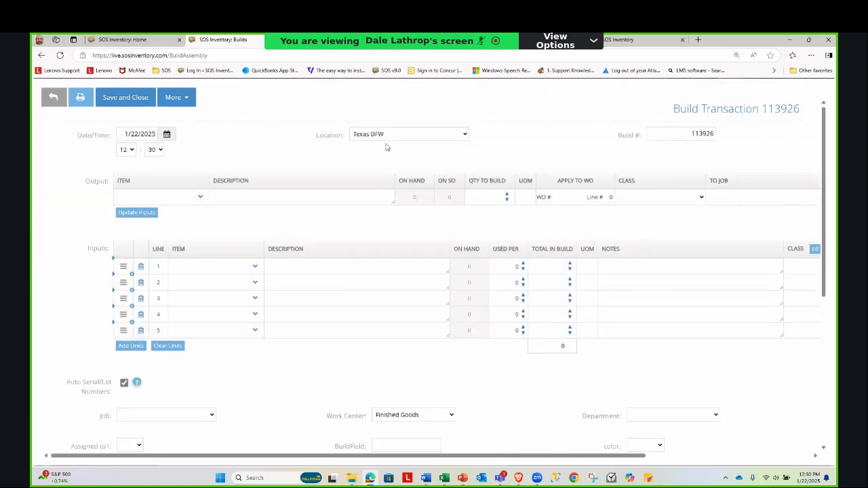
click(166, 197)
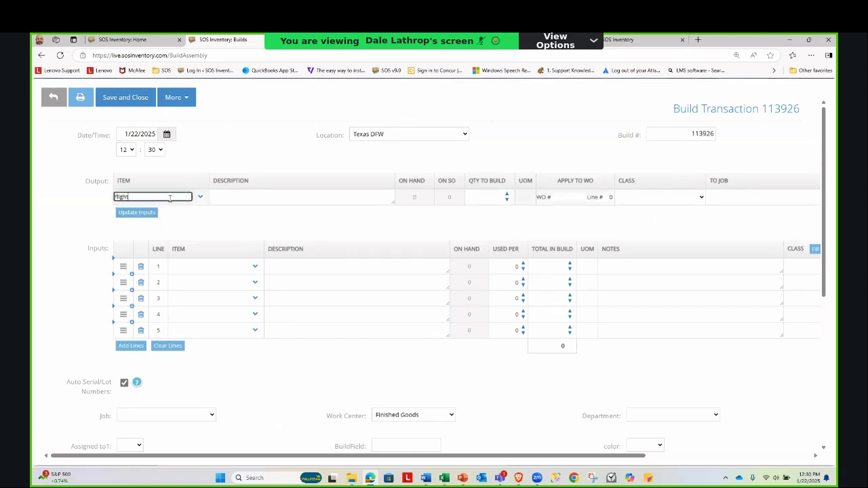
click(164, 227)
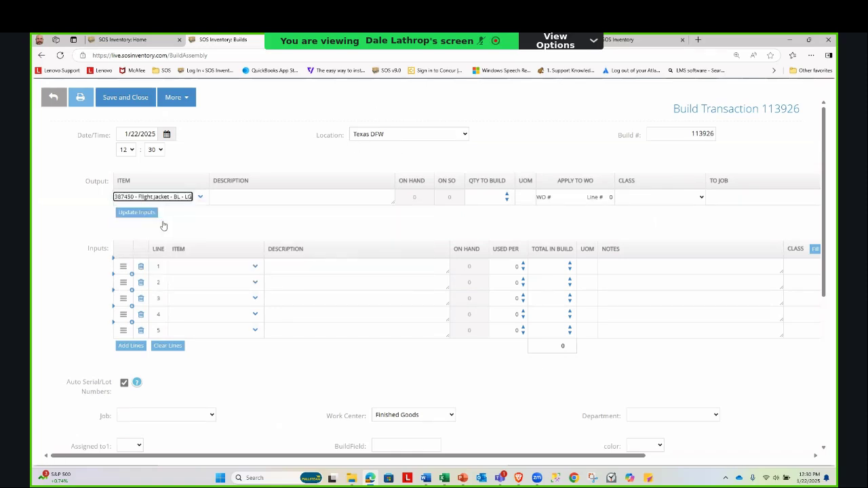
click(474, 198)
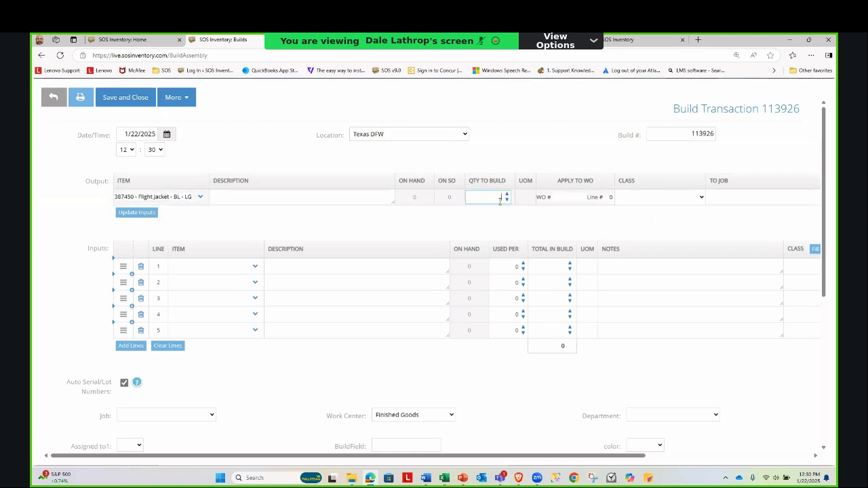
click(506, 195)
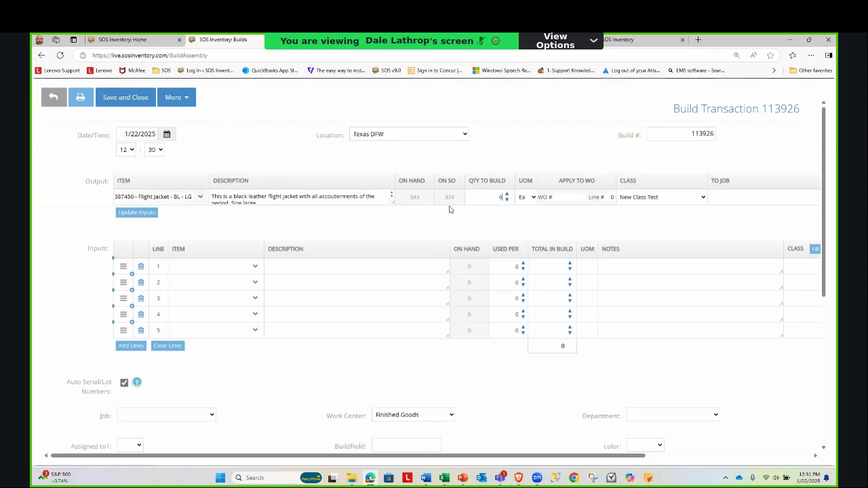
click(178, 268)
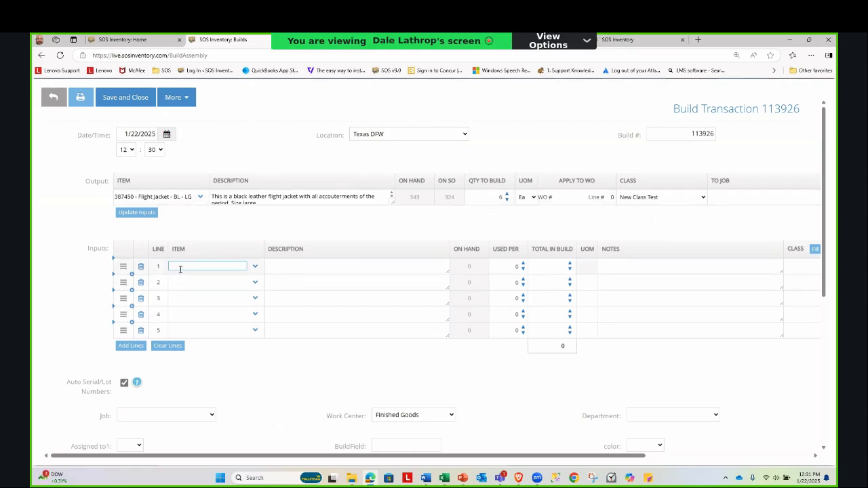
click(140, 215)
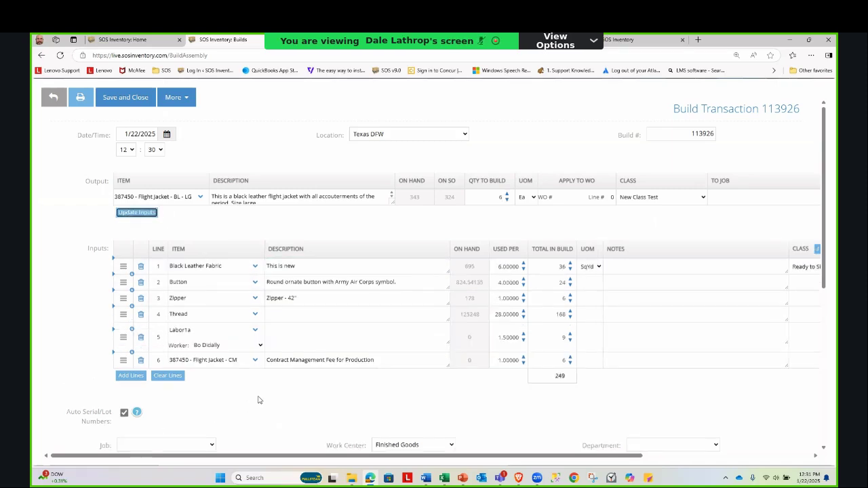
Try assigning a different worker to the Labor1a input line, and abandon the new build
click(192, 315)
click(251, 347)
click(222, 380)
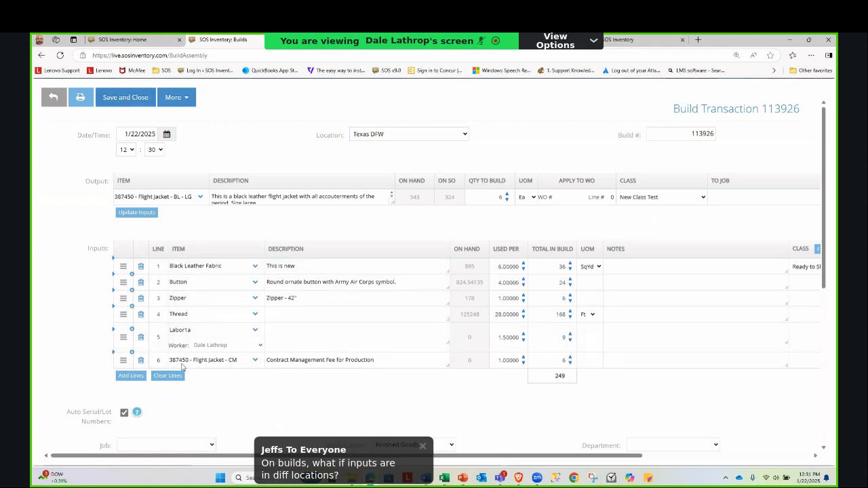
click(201, 309)
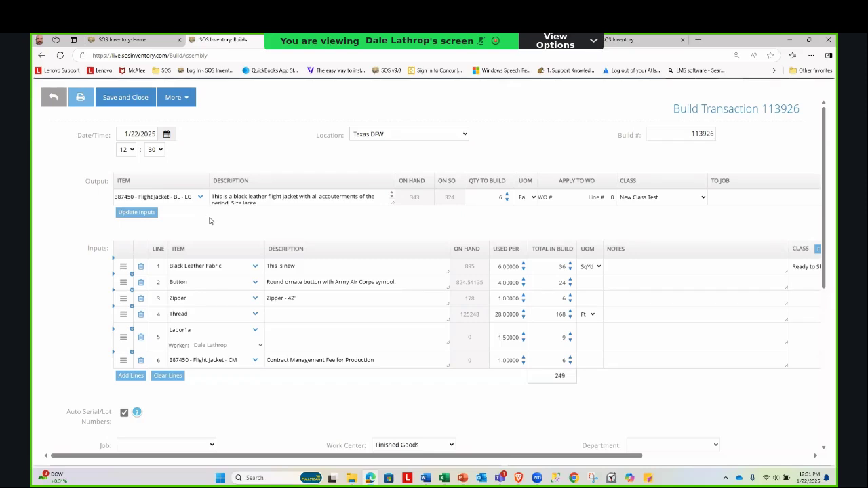
click(285, 282)
click(59, 101)
click(473, 110)
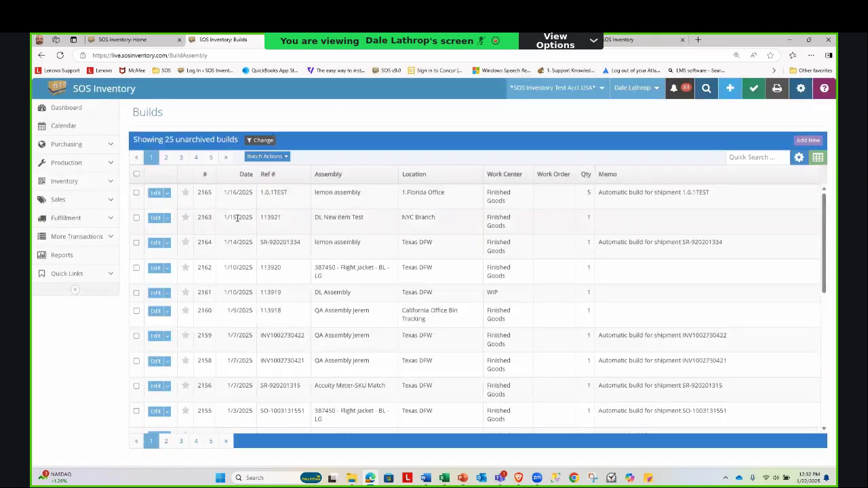
Open the production Processes list and open process transaction 233 for Build Choc Energy Bar 1000
click(61, 164)
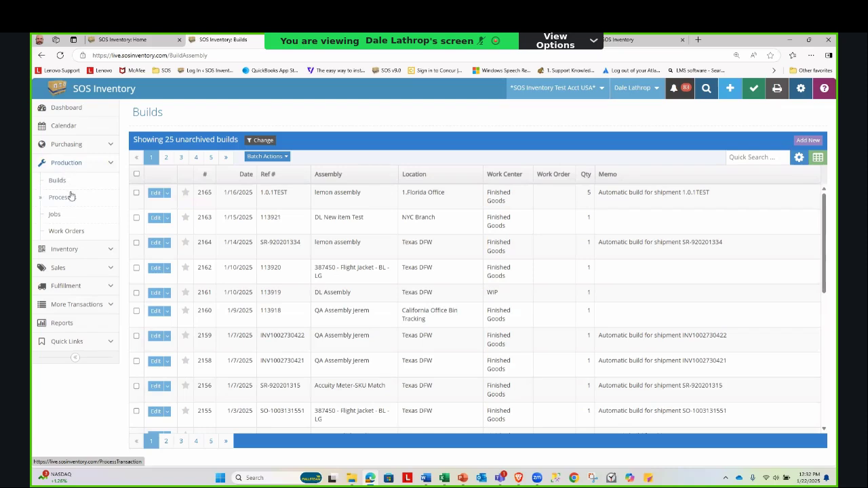
click(67, 204)
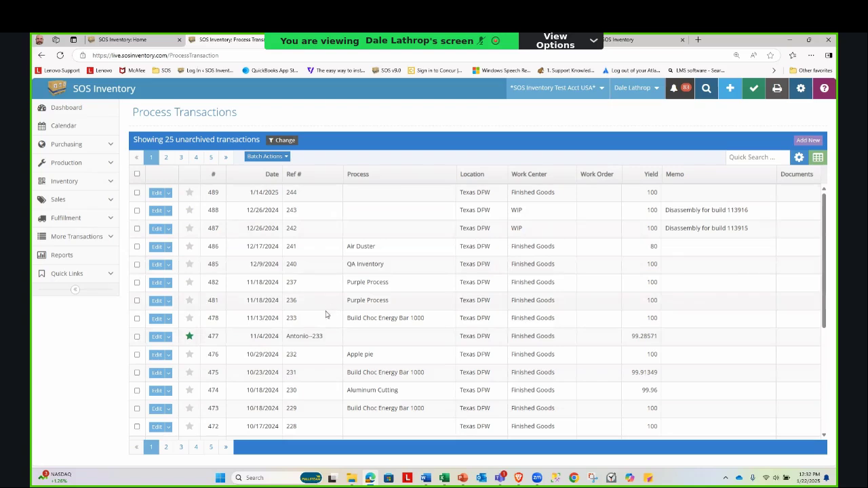
click(158, 320)
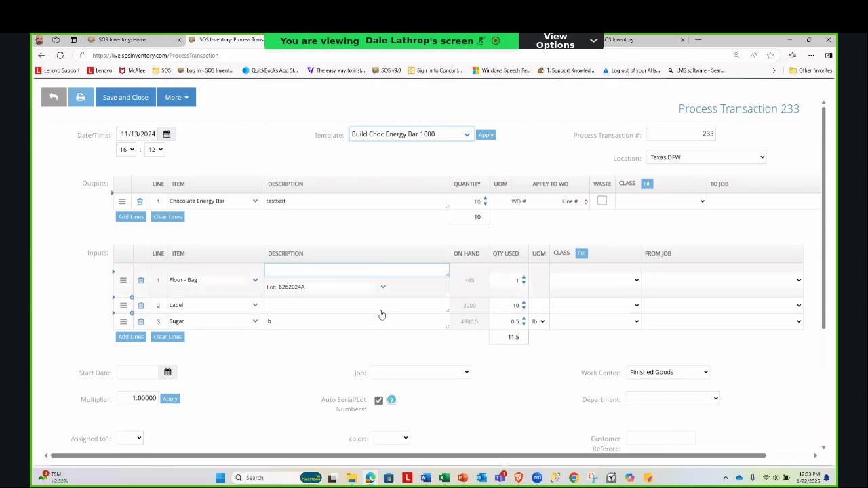
Try applying the Build Choc Energy Bar 1000 template to the process transaction, review its outputs and inputs, and leave without saving
click(490, 142)
click(488, 141)
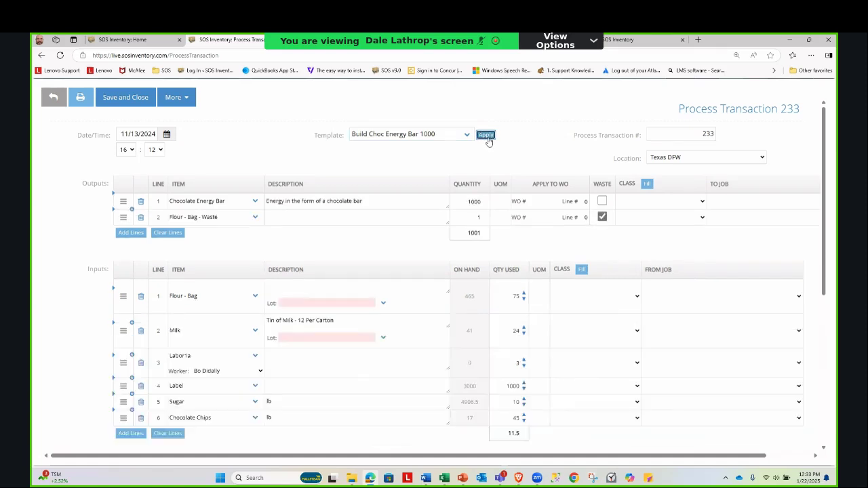
scroll(307, 326, down, 1)
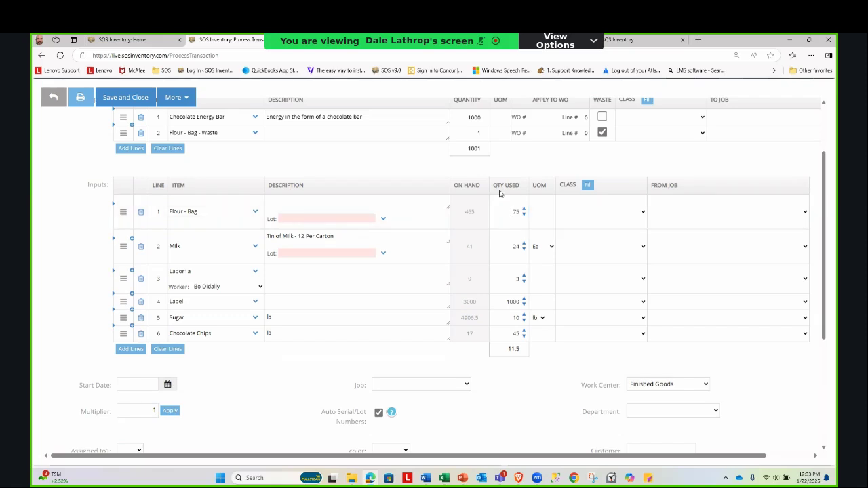
scroll(421, 183, up, 1)
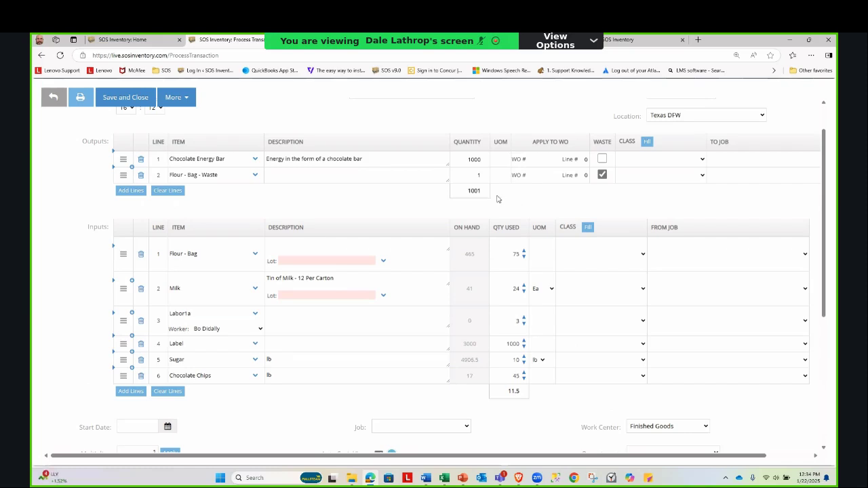
click(53, 97)
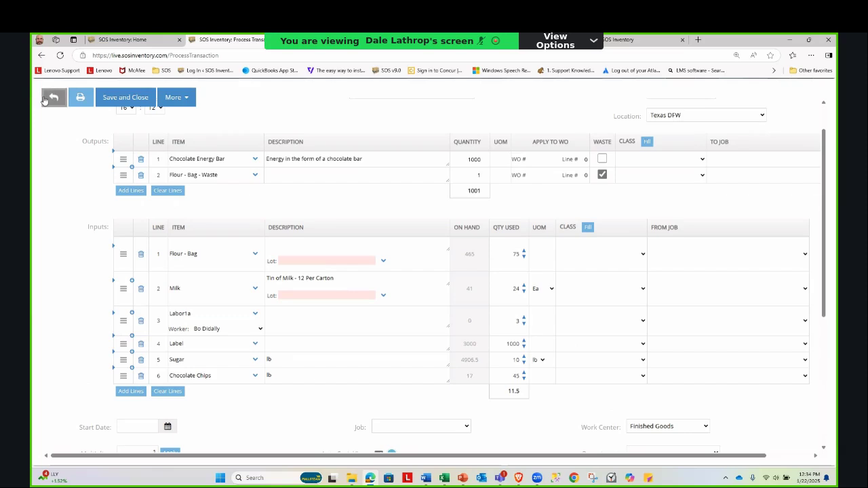
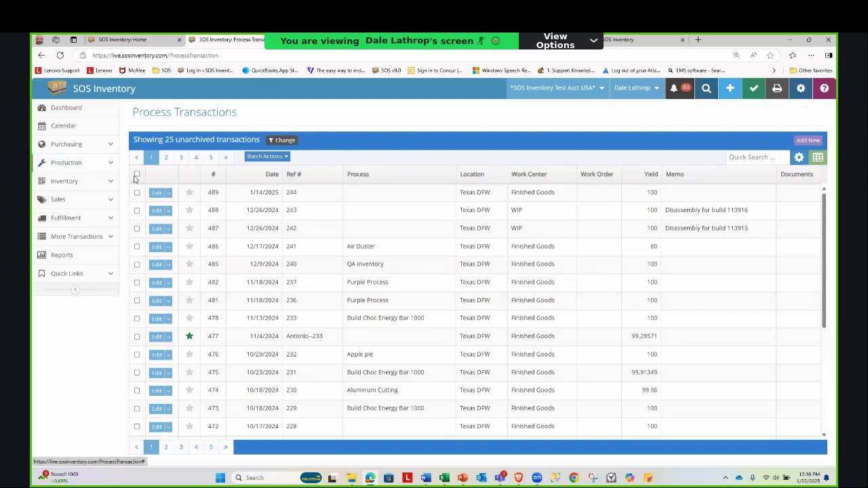
click(79, 162)
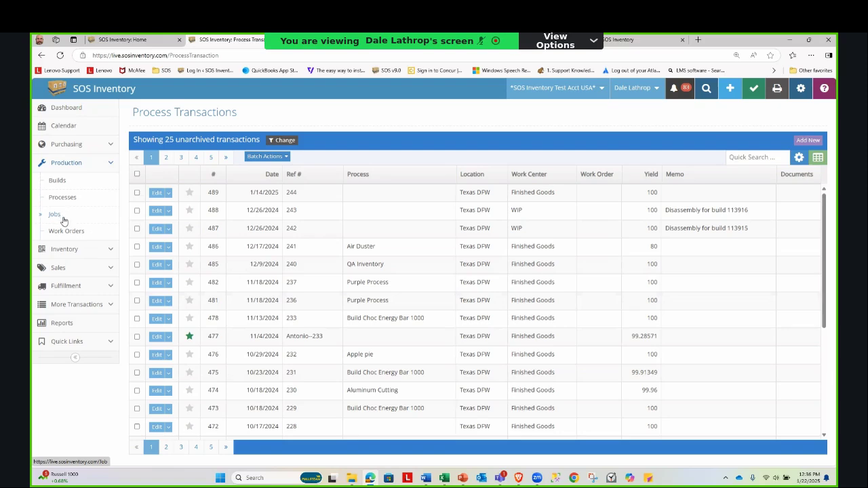
click(71, 250)
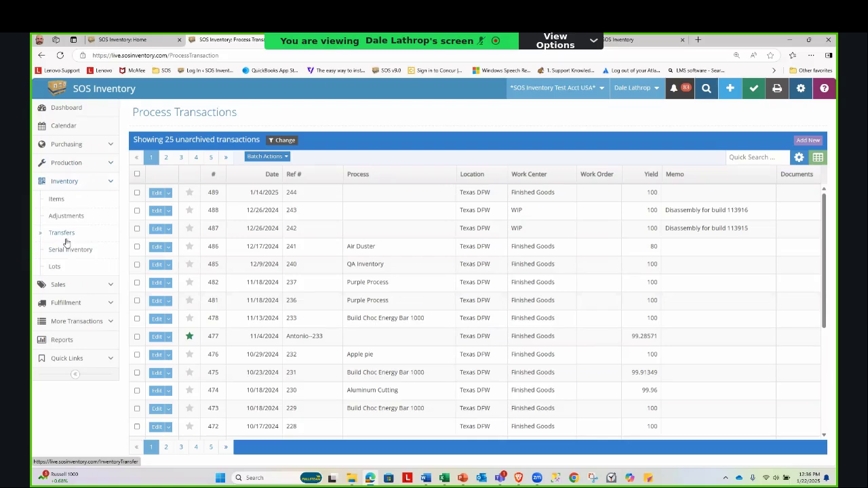
click(556, 88)
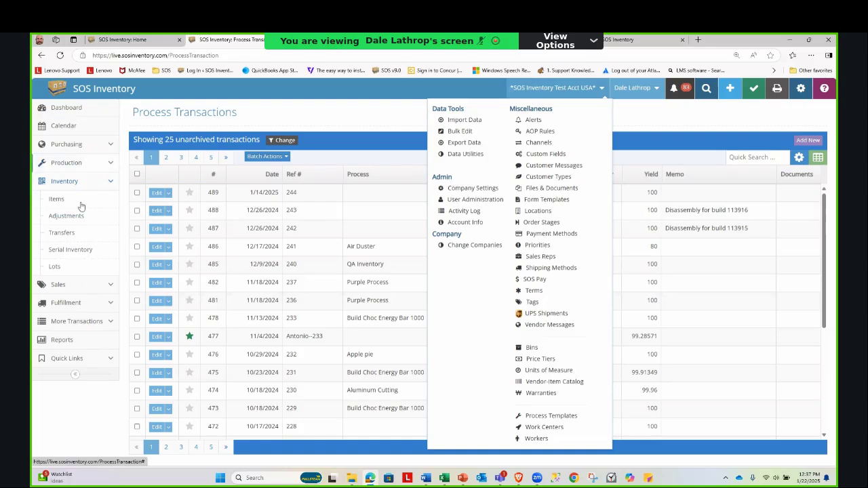
Open the production Work Orders list, review work order 531's items and quantities, and return to the list
click(76, 164)
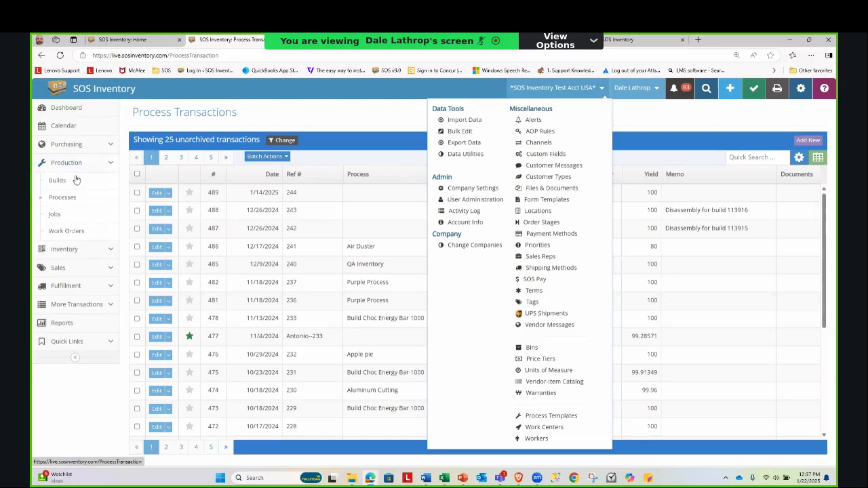
click(86, 236)
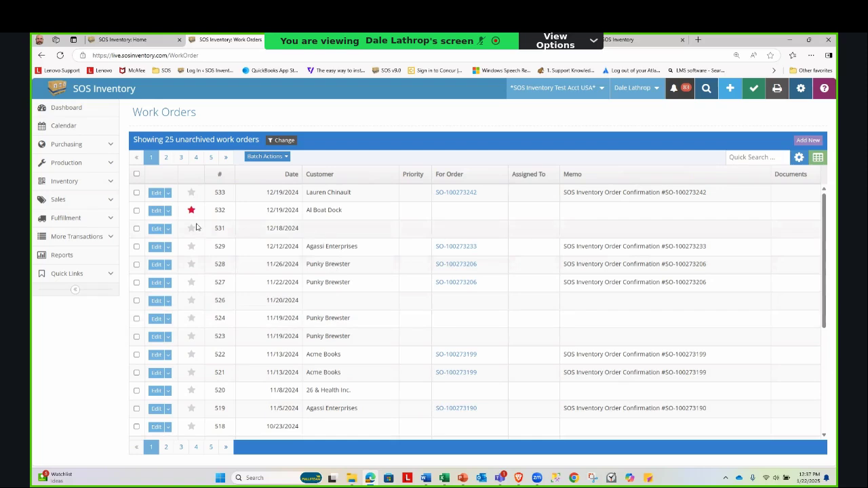
click(156, 229)
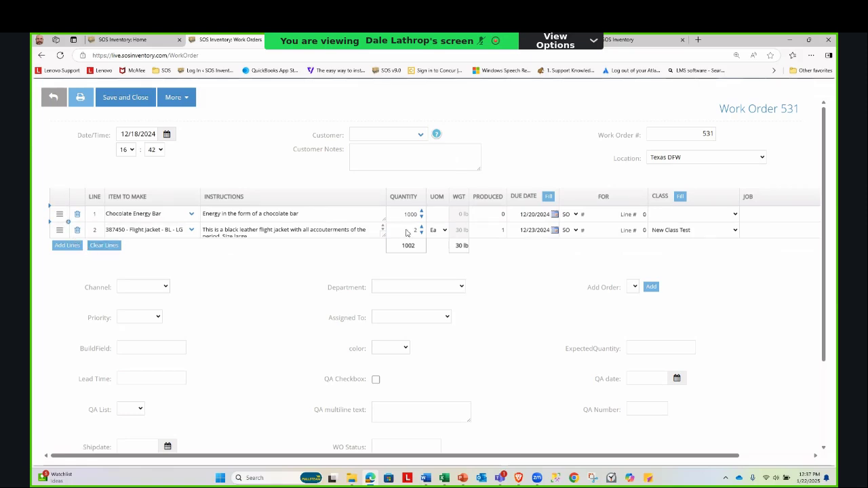
click(53, 97)
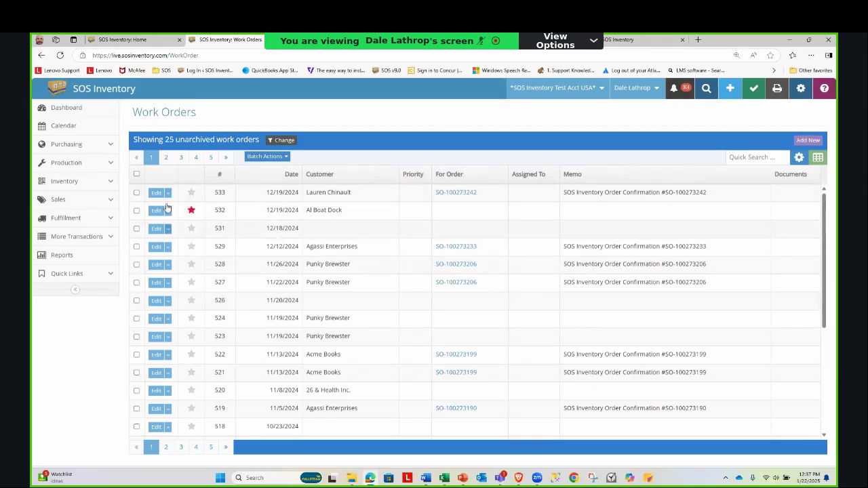
Open the Quick View of work order 531 and start producing its 387450 - Flight Jacket - BL - LG line
click(169, 229)
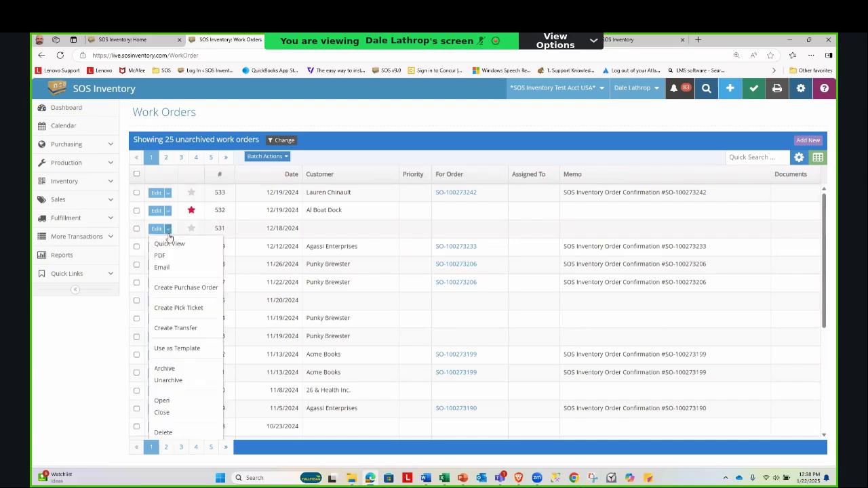
click(168, 245)
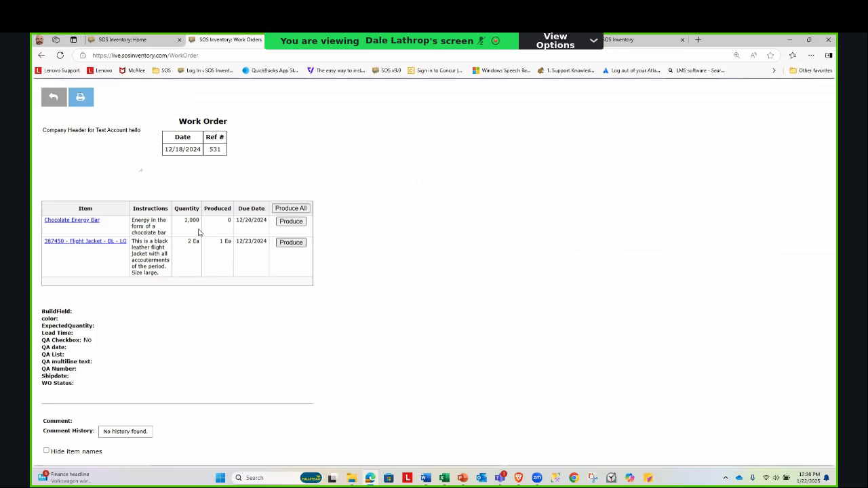
click(297, 246)
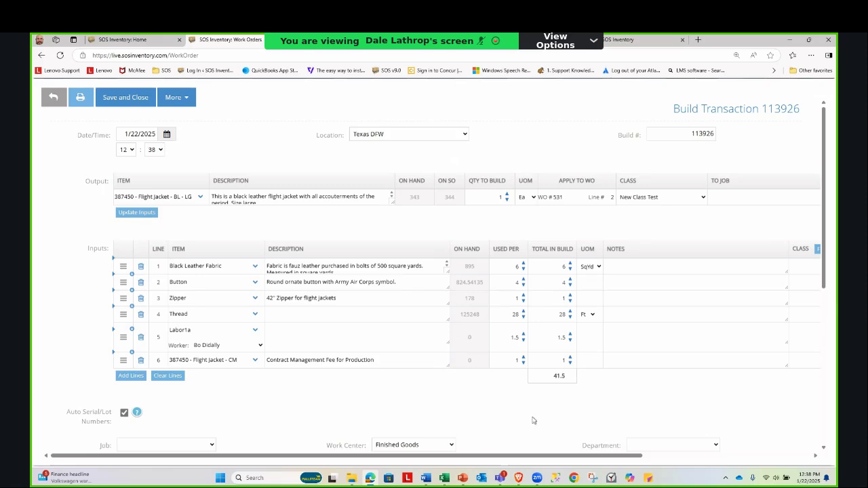
Try the WIP work center on the flight jacket build, review the other work center choices, and abandon the build
scroll(438, 407, down, 2)
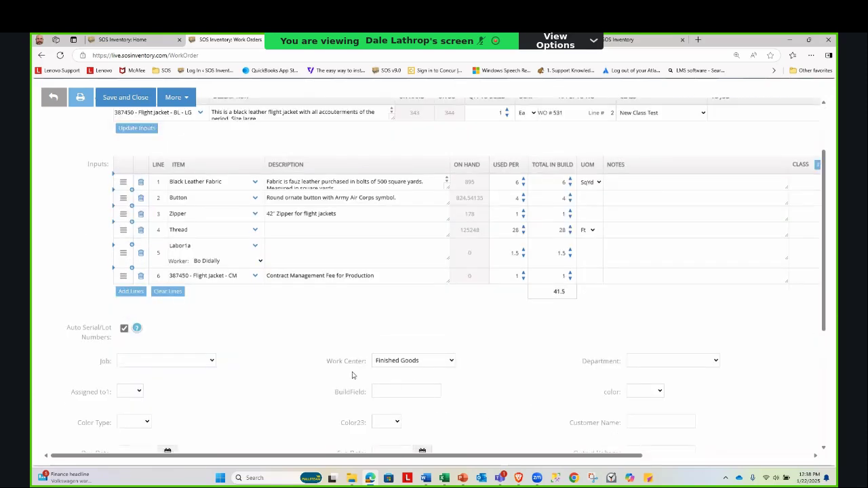
click(452, 365)
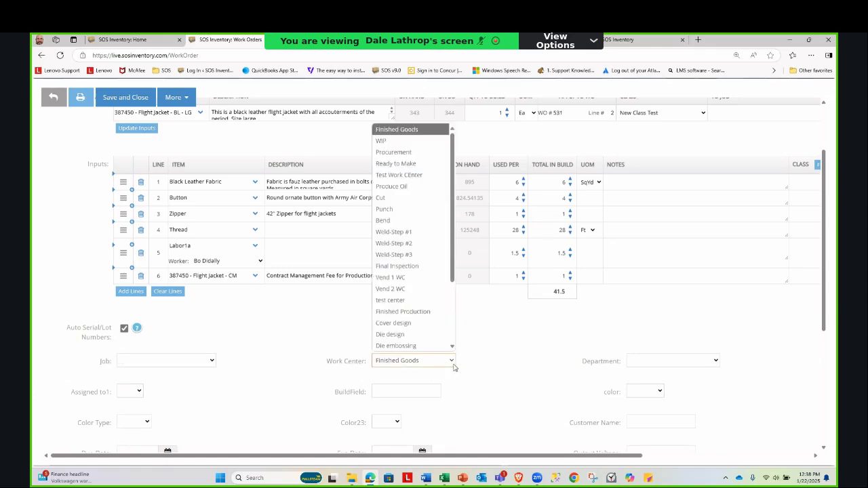
click(388, 142)
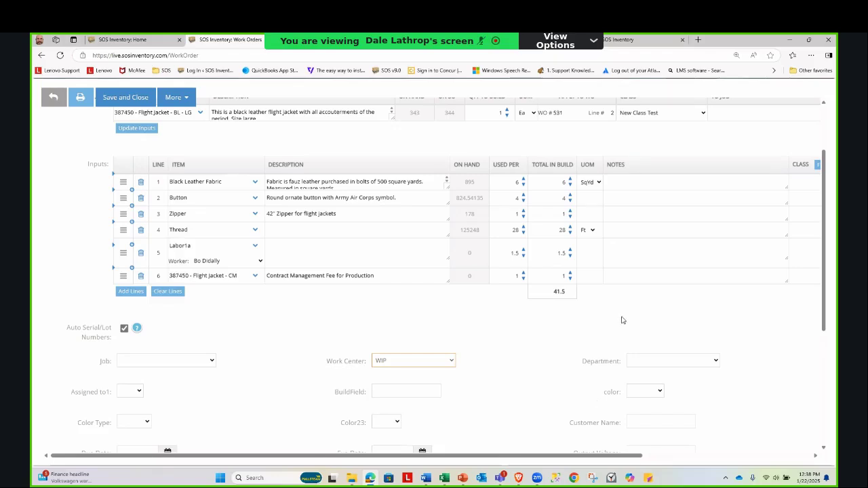
click(440, 358)
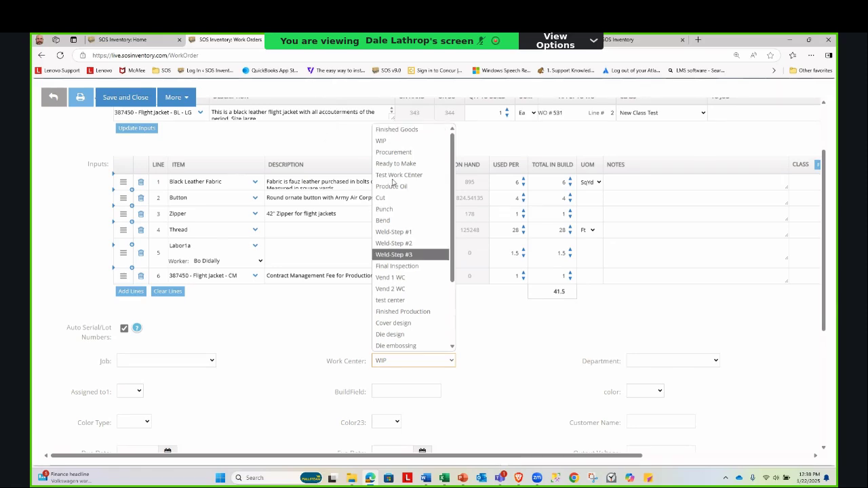
scroll(525, 390, up, 2)
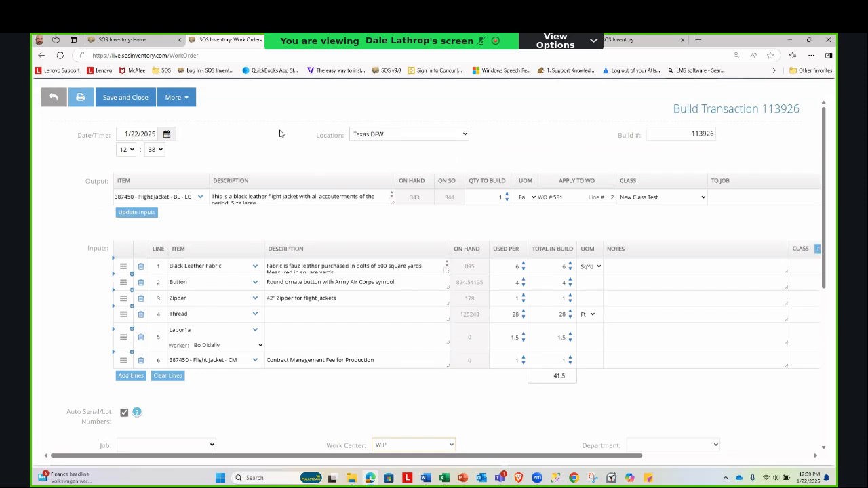
click(55, 98)
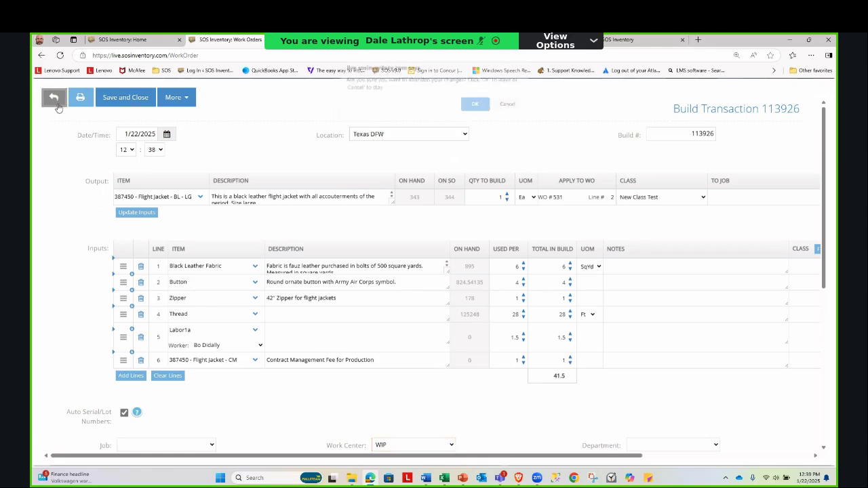
click(475, 110)
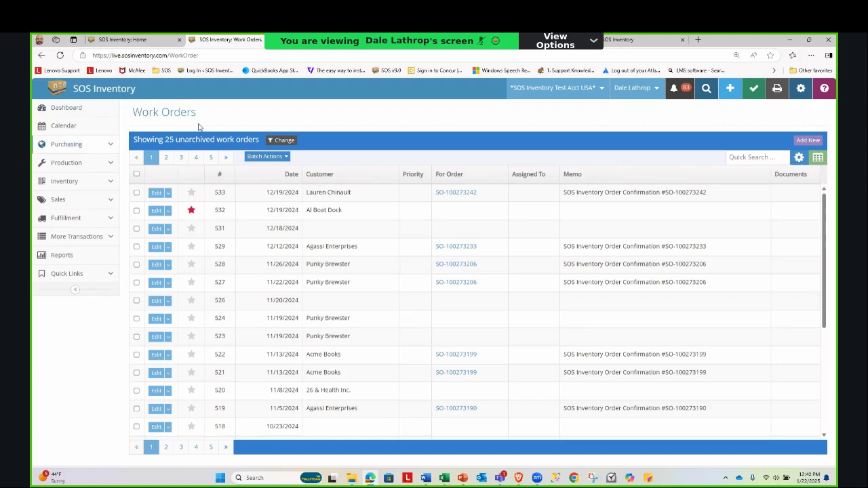
Open the production Jobs list, review the details and stages of the test job numbered 533, and return without saving
click(72, 163)
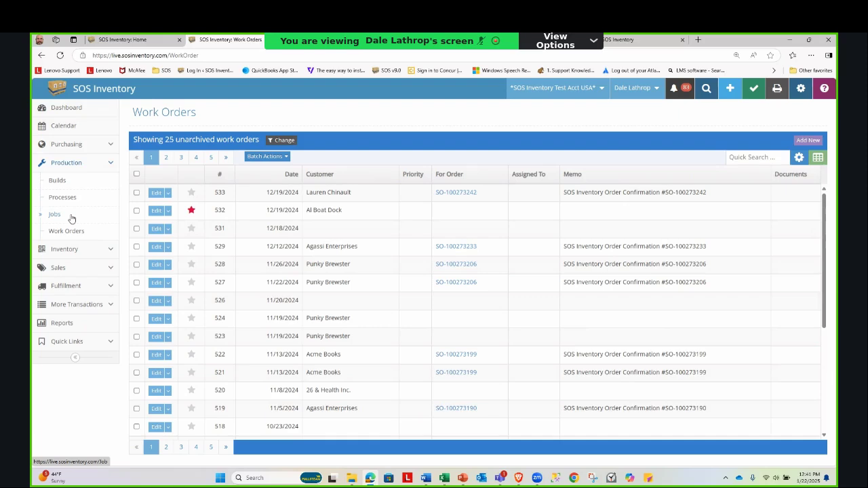
click(68, 219)
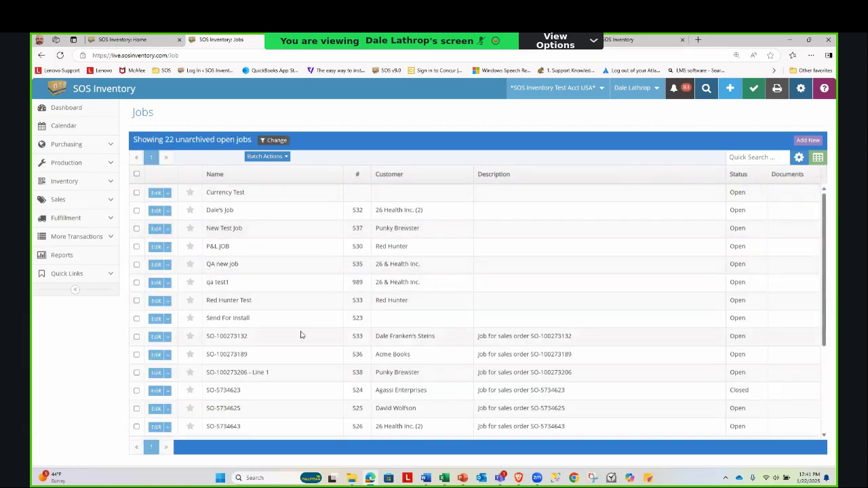
scroll(302, 335, down, 3)
scroll(285, 377, up, 3)
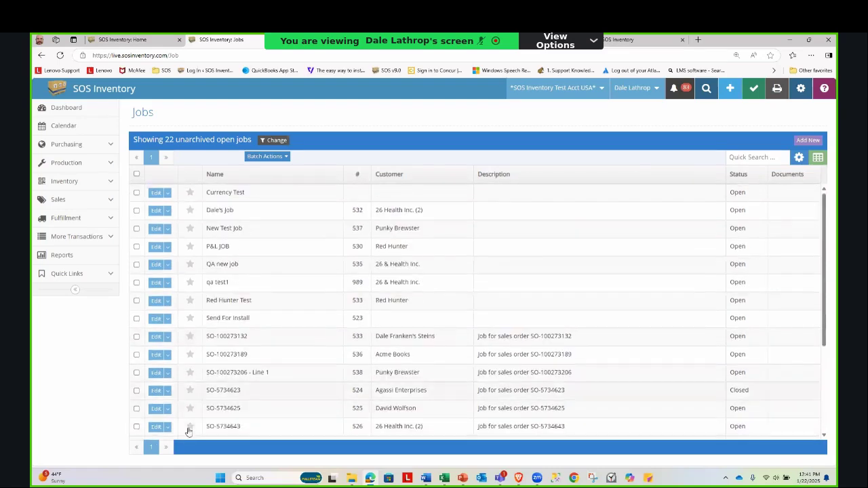
click(156, 300)
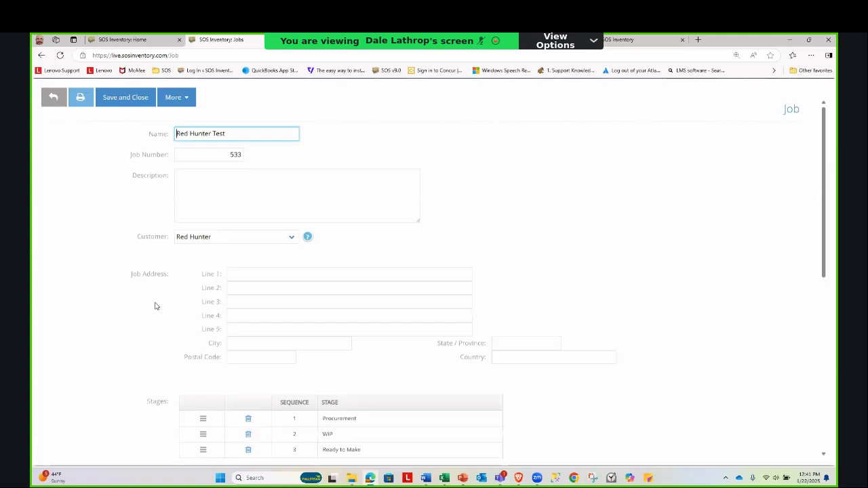
click(55, 99)
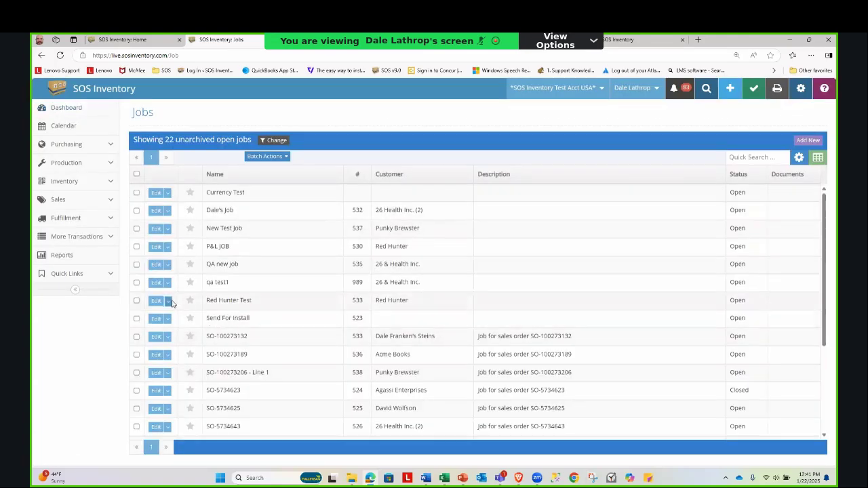
View the Job Dashboard of test job 533 with its linked transactions, return, and check where the job's Profit / Loss option is
click(171, 303)
click(173, 318)
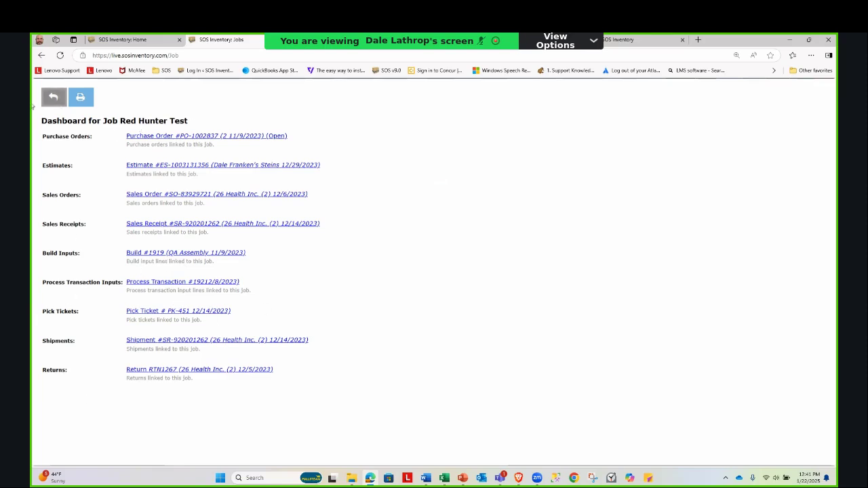
click(53, 97)
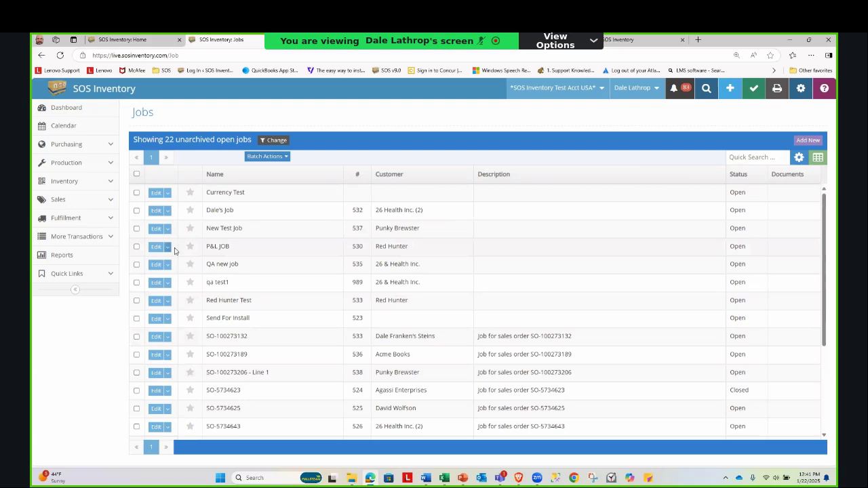
click(169, 301)
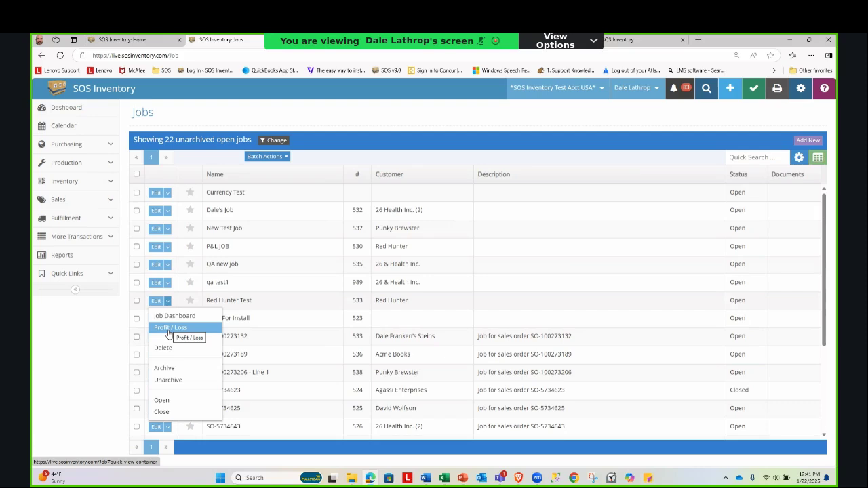
click(621, 166)
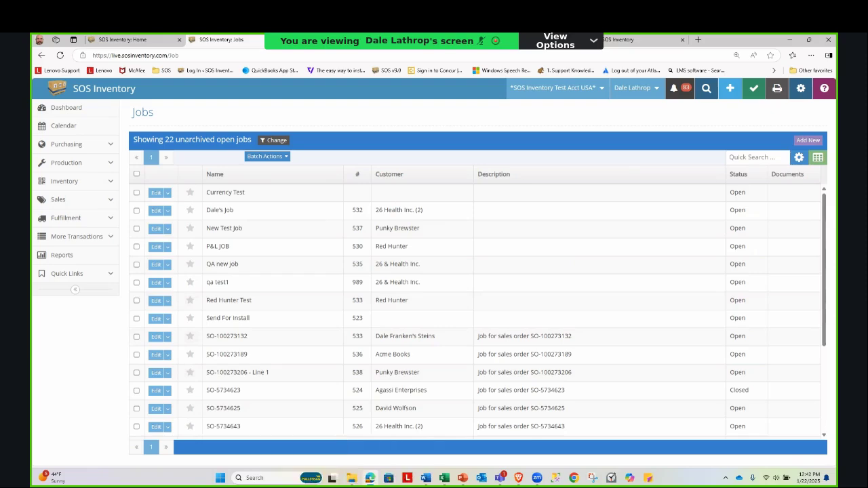
View the Builds list, return to the Work Orders list, and review the actions available for work order 532 without choosing any
click(71, 165)
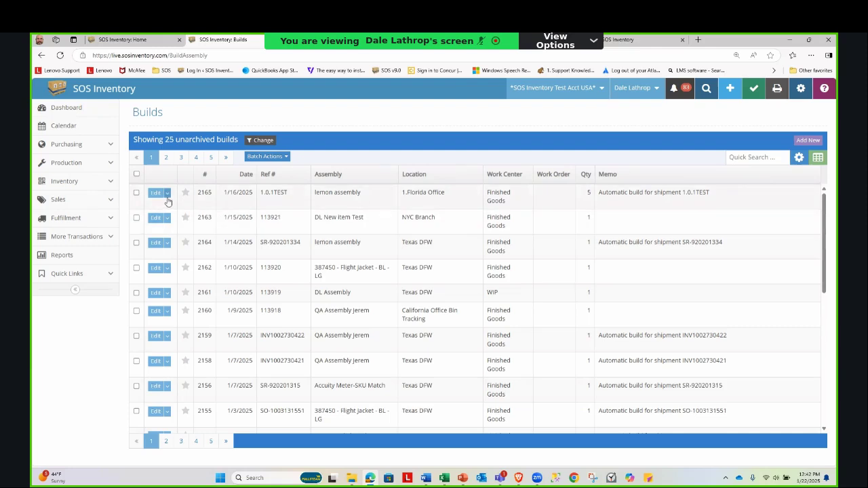
click(62, 184)
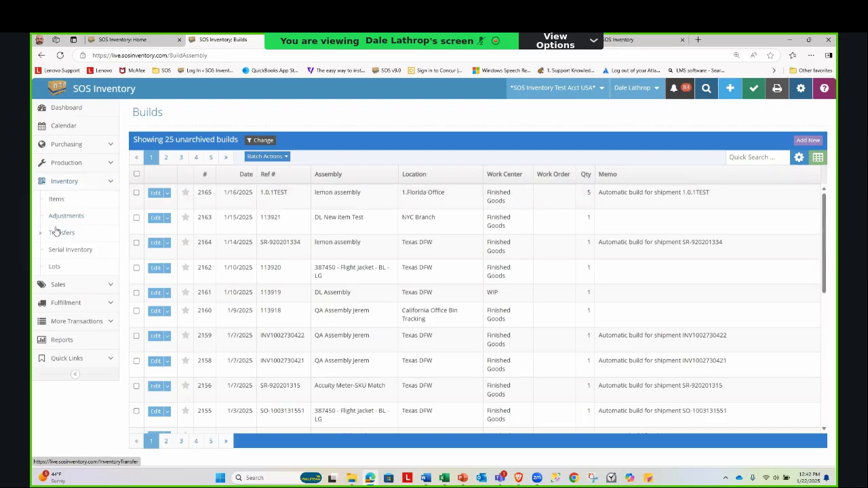
click(58, 166)
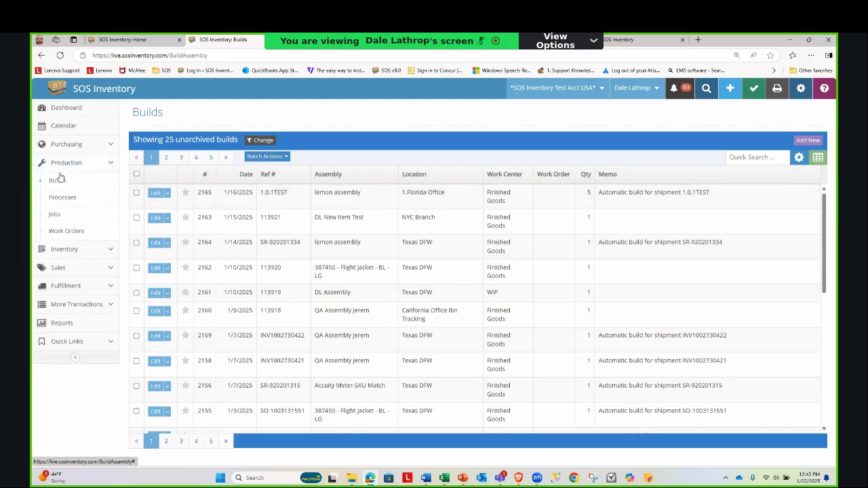
click(62, 231)
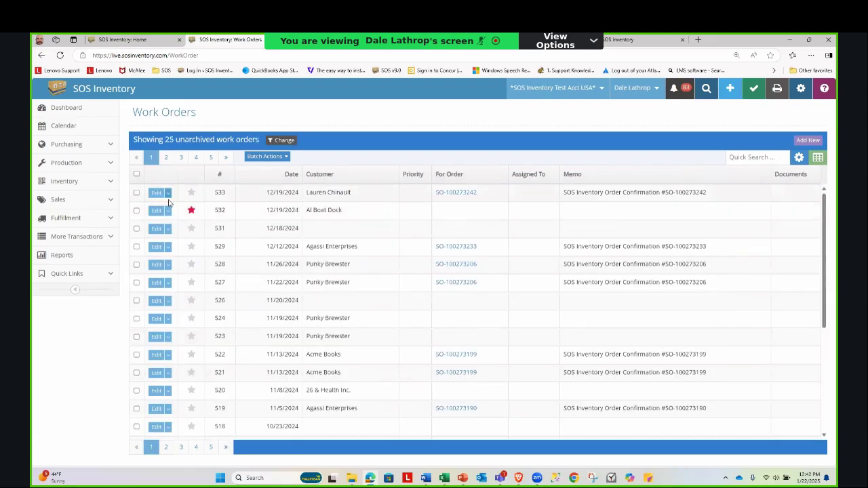
click(168, 211)
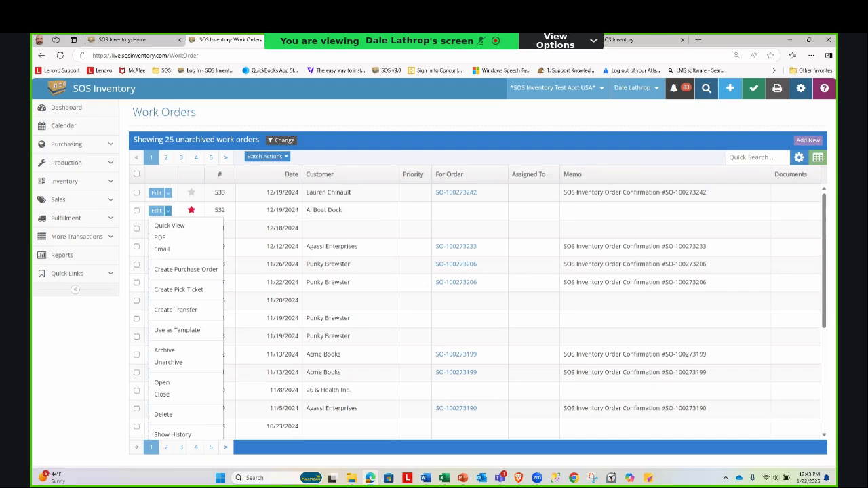
click(377, 150)
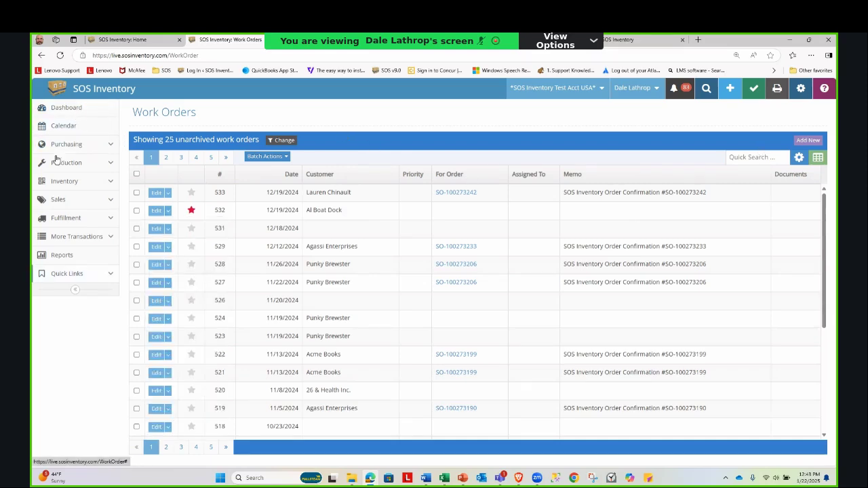
Open the Reports page and look over the report categories, from Purchasing and Inventory through Rentals and Miscellaneous
click(69, 258)
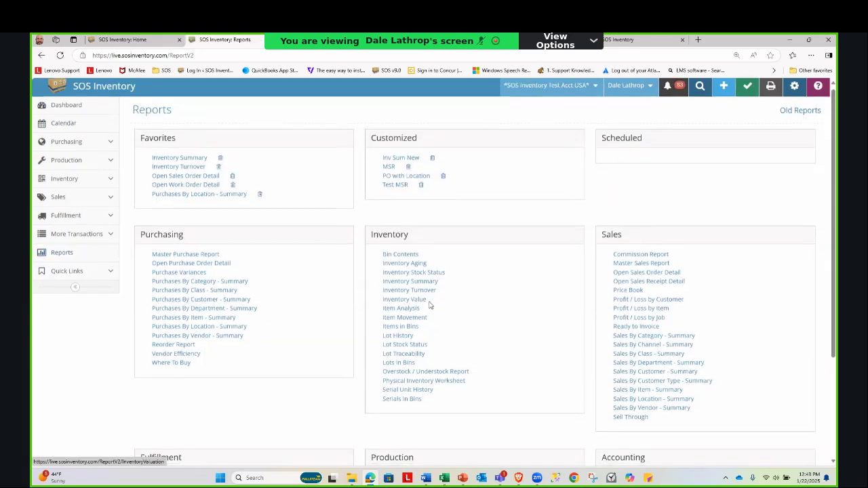
scroll(513, 306, down, 2)
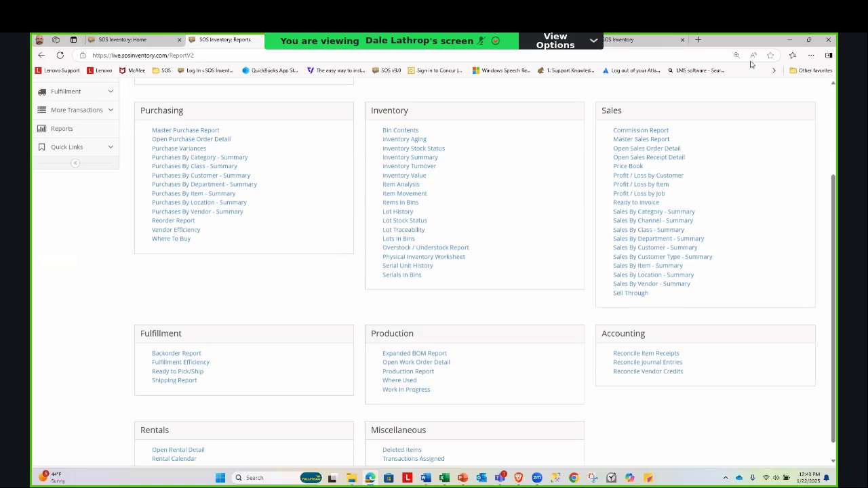
scroll(298, 125, up, 3)
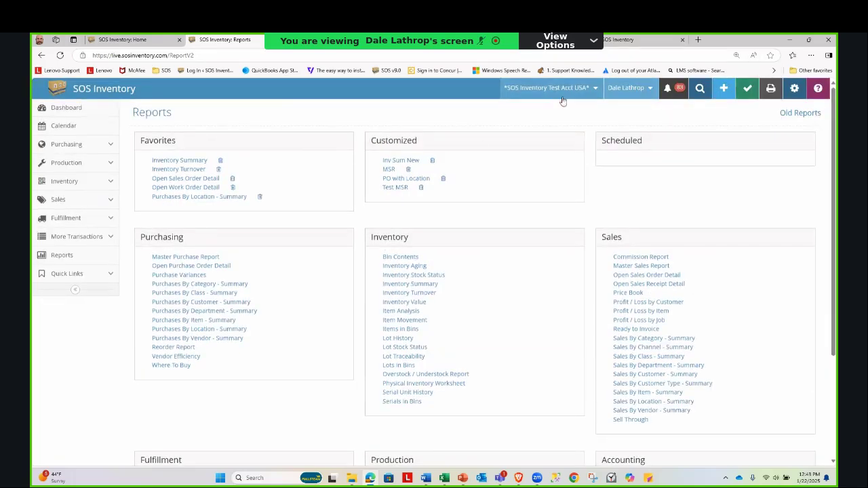
Look over the company data tools and settings, read the Bulk Edit instructions, and return to the Reports page
click(520, 95)
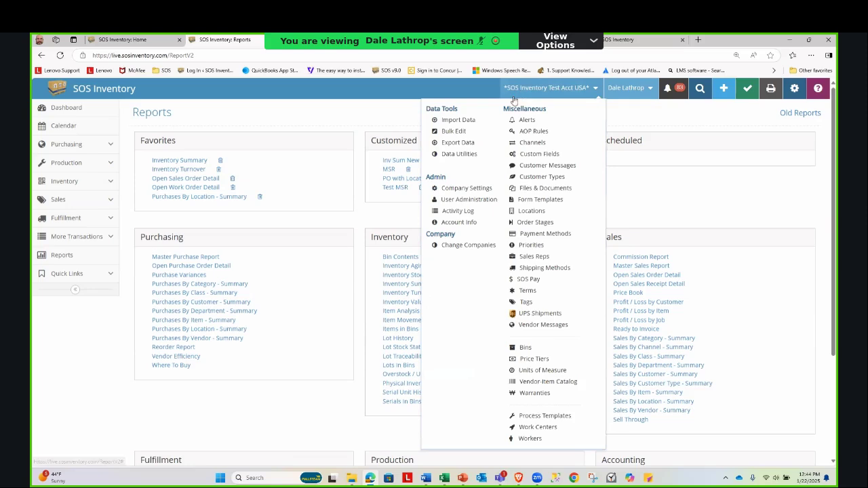
click(458, 134)
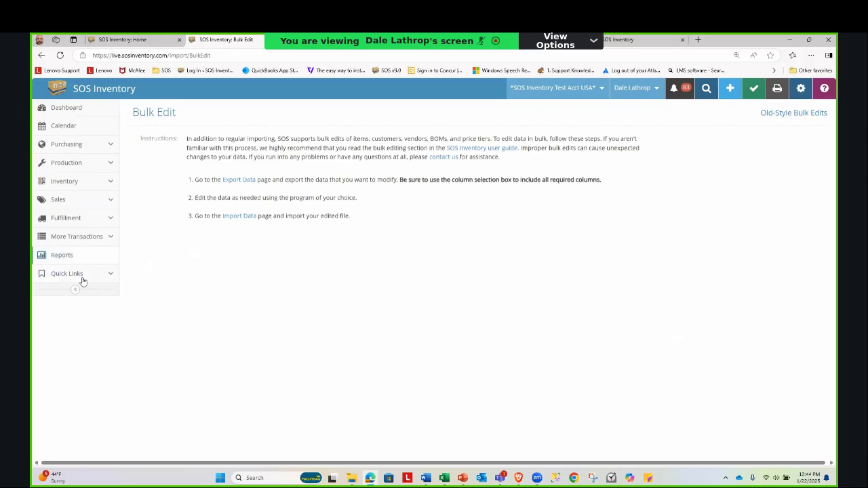
click(63, 255)
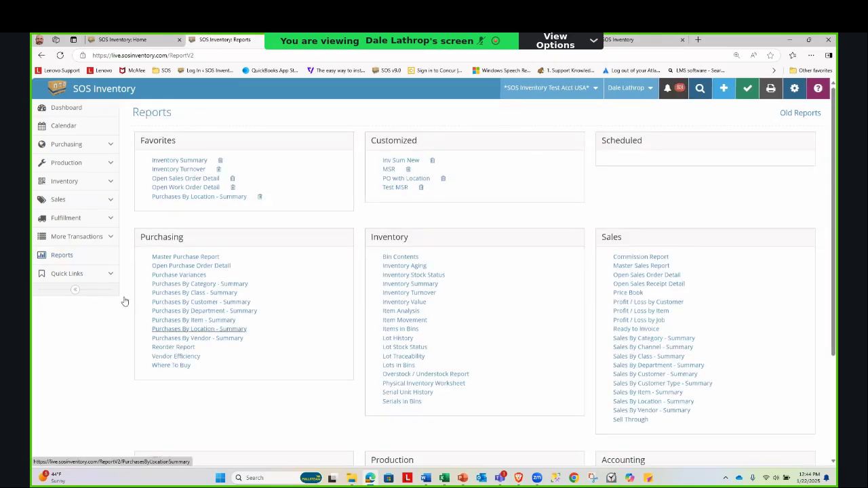
Open the Export Data page, review the record types offered for export, and return to the Reports page
click(547, 90)
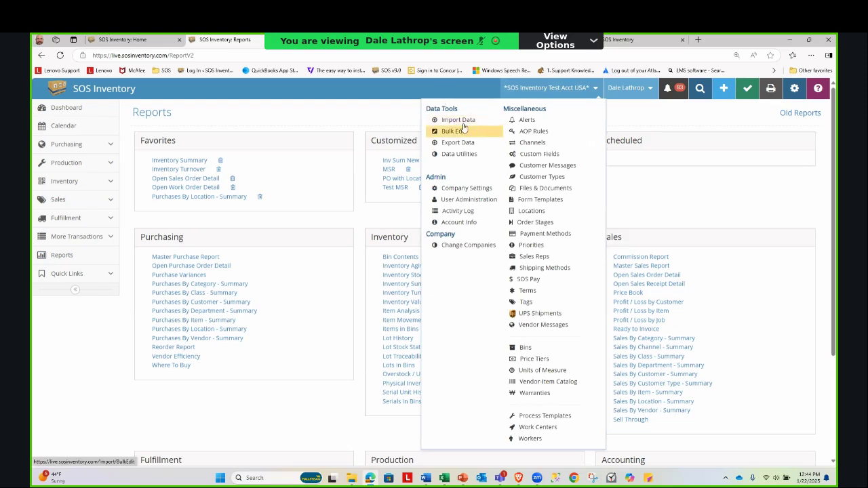
click(455, 144)
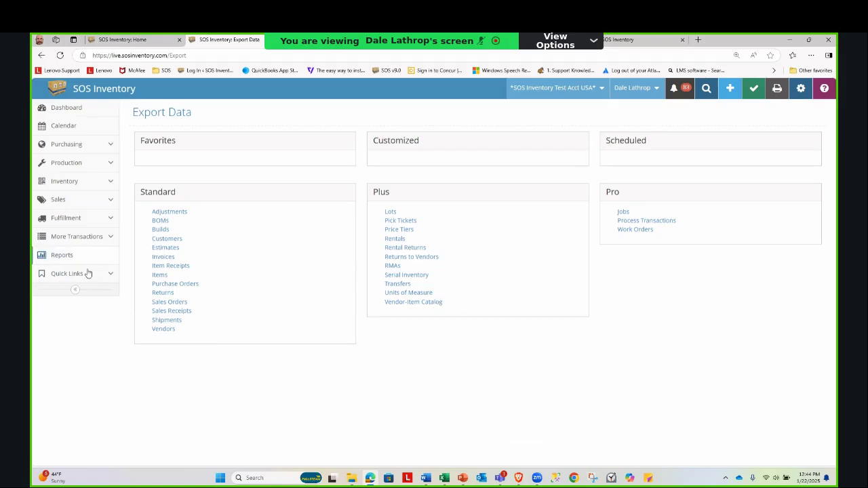
click(67, 263)
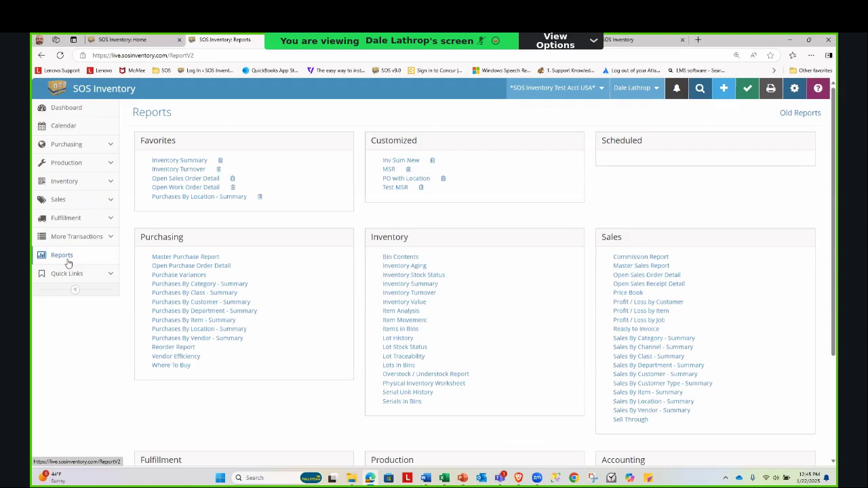
Open the Master Sales Report and examine all of its filters, from order type and location to sales rep and keyword search
scroll(450, 317, down, 2)
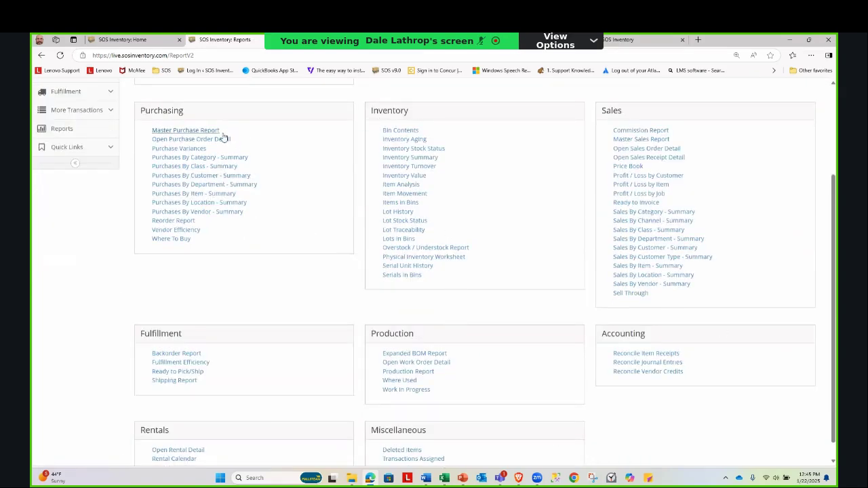
click(655, 141)
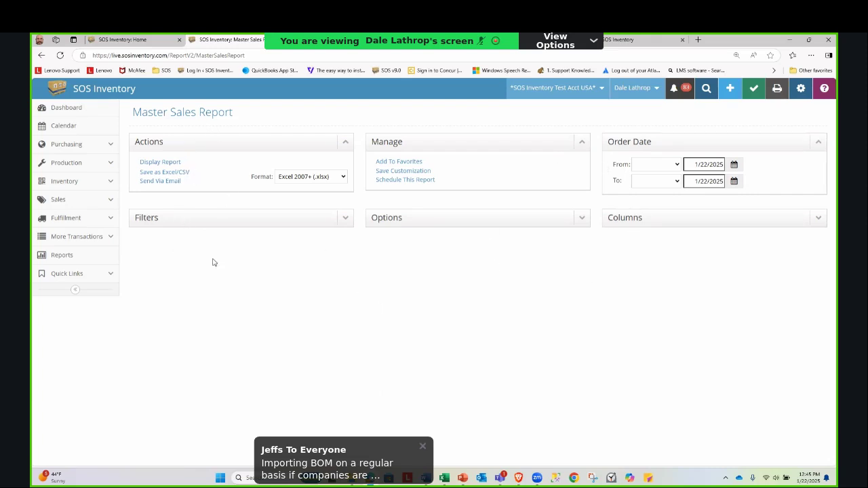
click(346, 221)
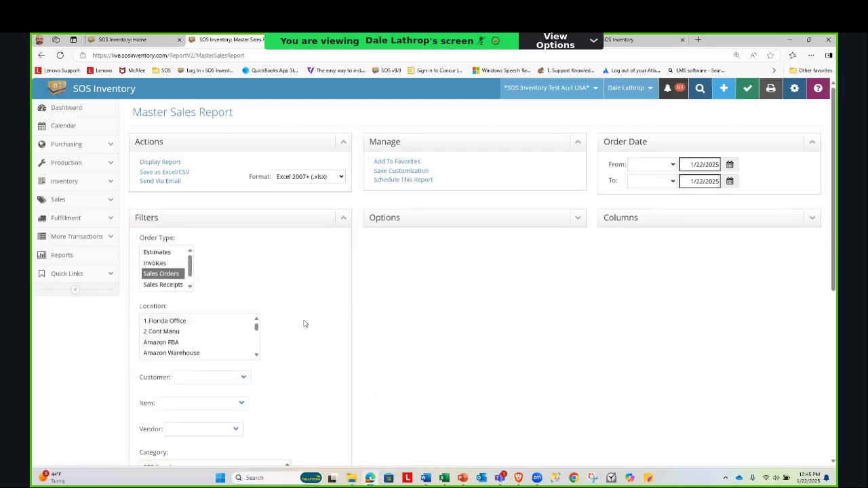
scroll(315, 325, down, 2)
scroll(320, 324, down, 3)
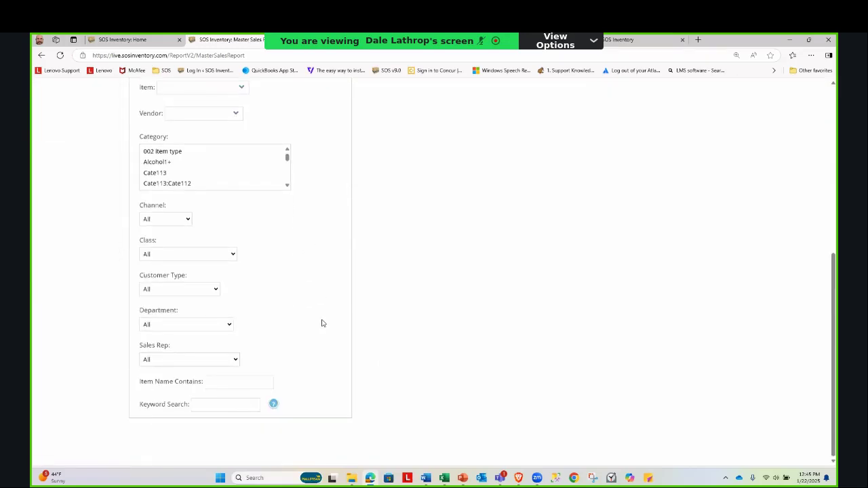
scroll(323, 324, up, 2)
scroll(322, 323, up, 3)
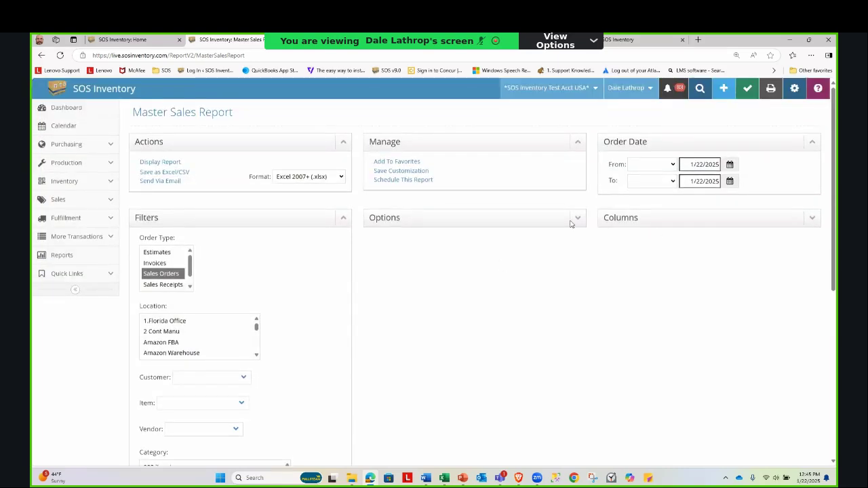
Expand the Master Sales Report's Options and Columns sections and browse the available columns
click(576, 219)
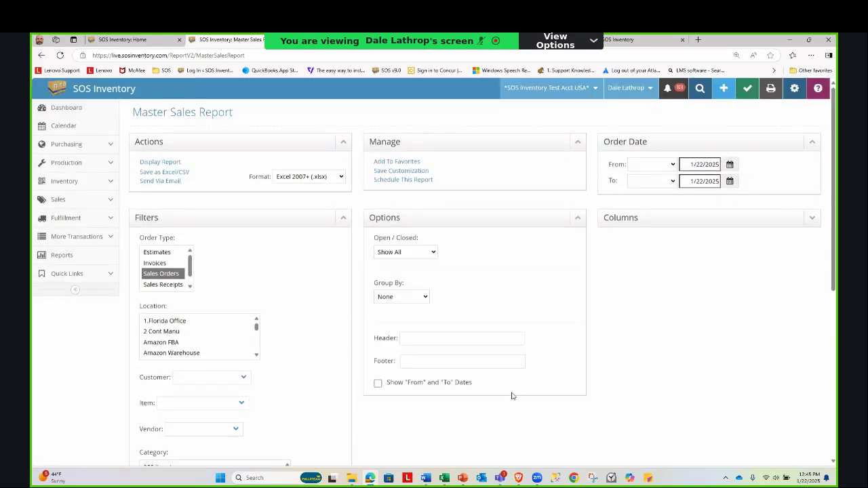
click(812, 219)
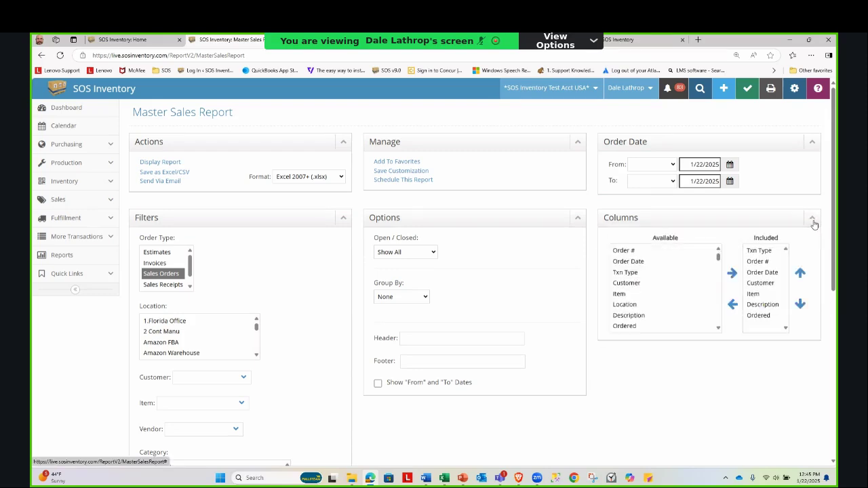
drag(719, 258, 720, 293)
scroll(719, 288, up, 10)
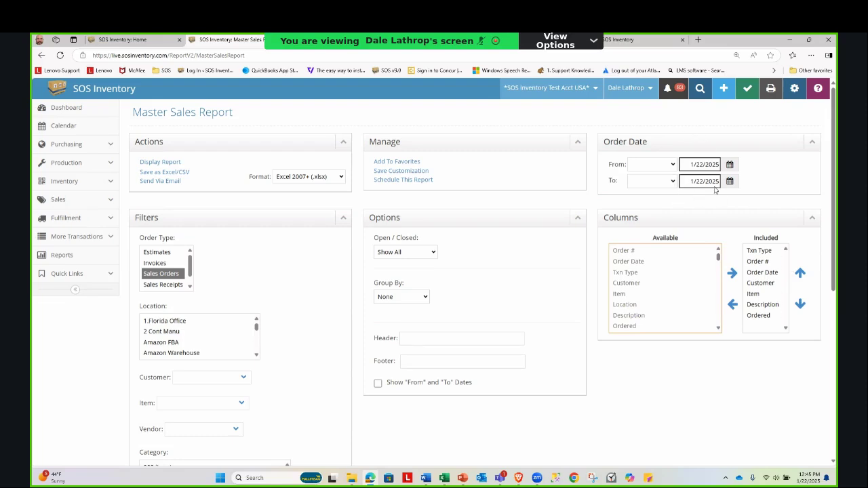
Look through the preset order date choices for the report's start date without picking one, and review the remaining report setup
click(668, 165)
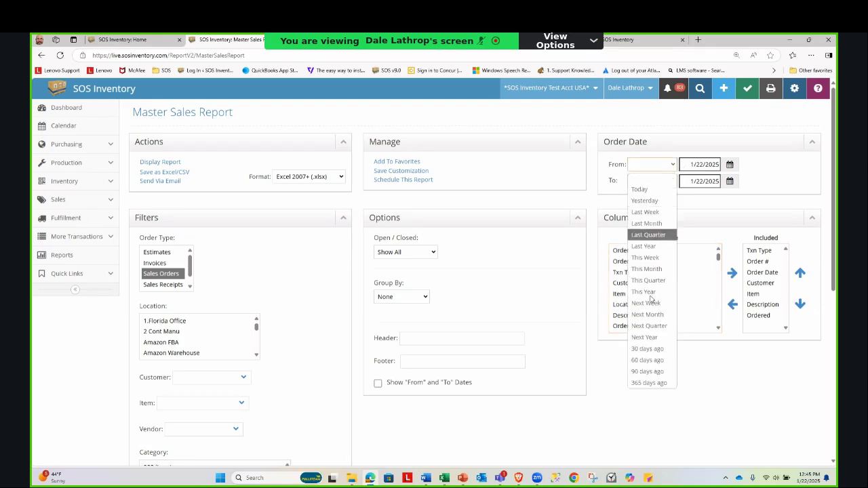
click(571, 151)
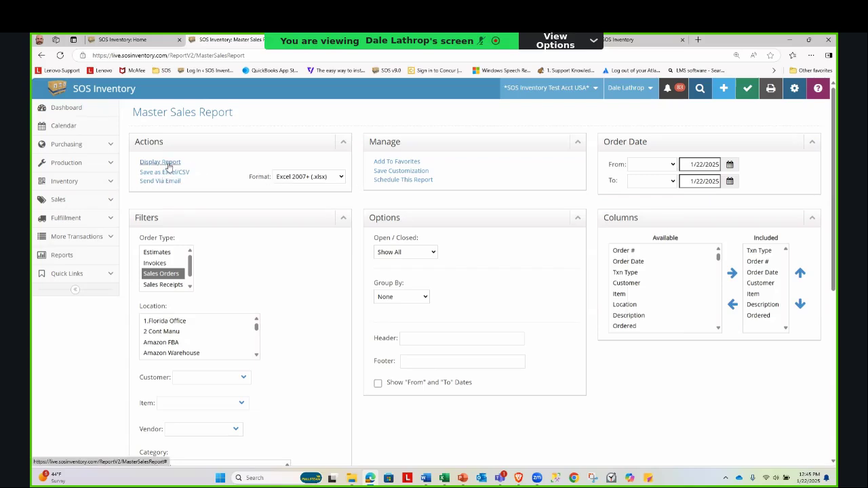
scroll(442, 451, down, 5)
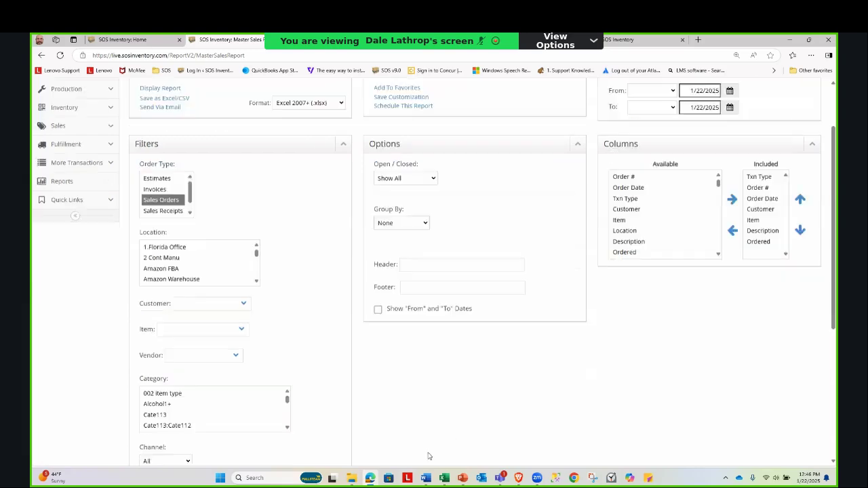
Open the Builds list and open the 1/10/2025 build of the 387450 - Flight Jacket - BL - LG assembly
scroll(424, 454, up, 1)
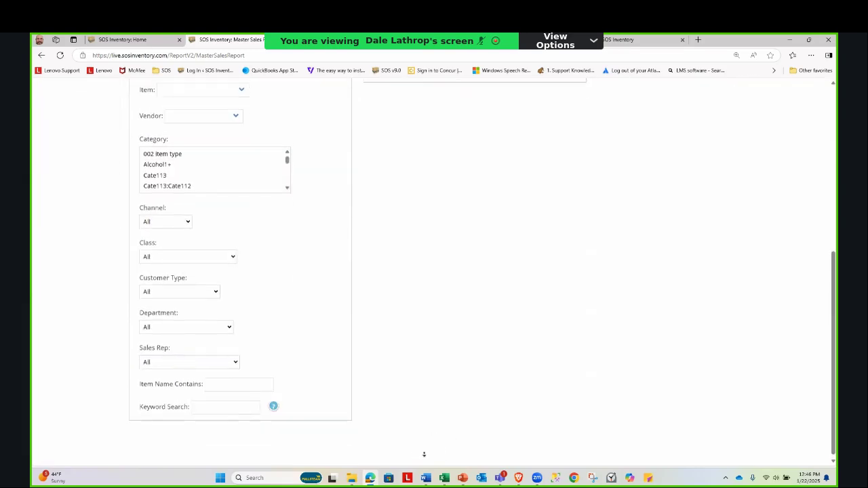
scroll(472, 422, up, 5)
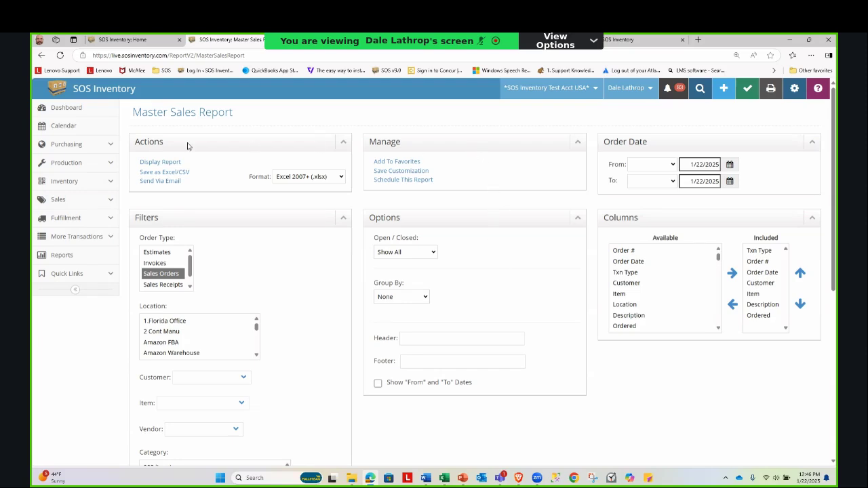
click(68, 180)
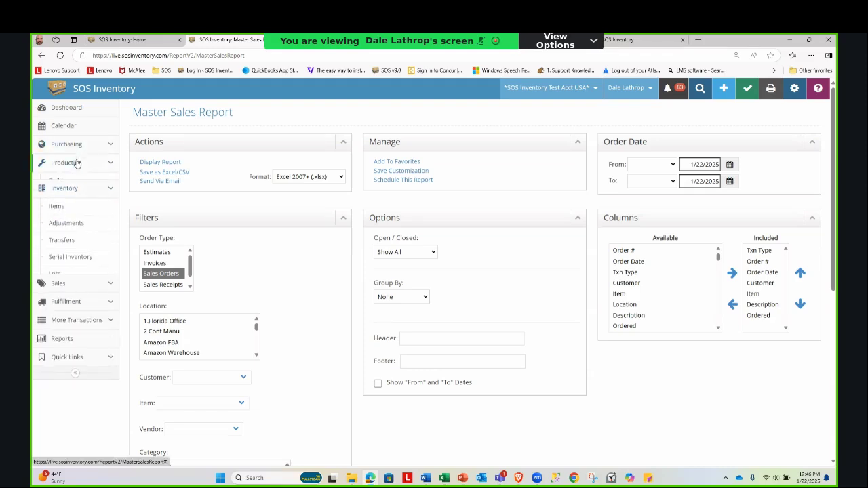
click(67, 162)
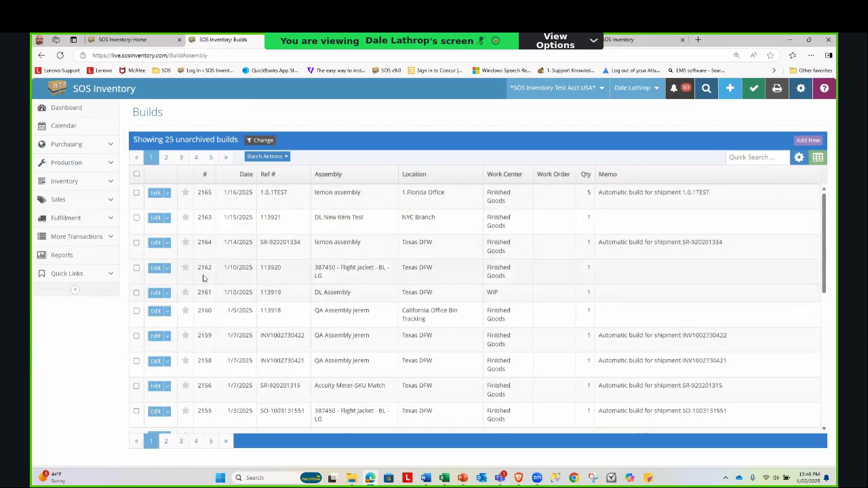
click(157, 270)
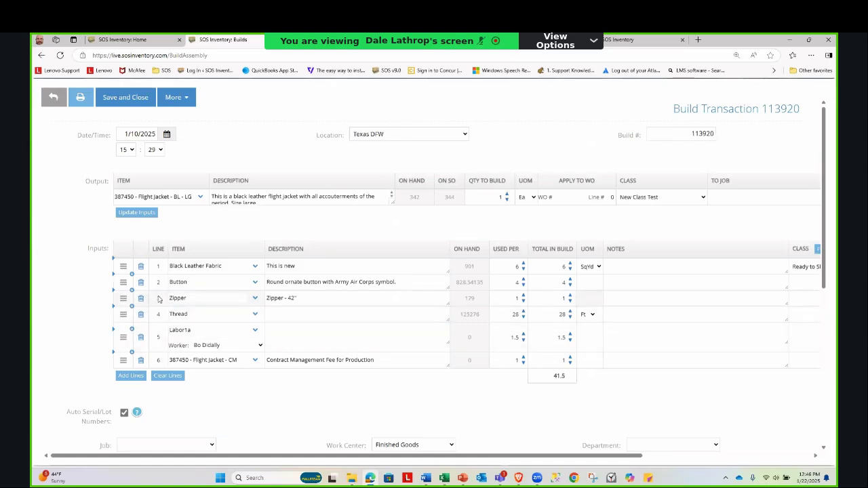
Set the Button line's used-per quantity to 3 and delete the Zipper line from the build's inputs
click(518, 283)
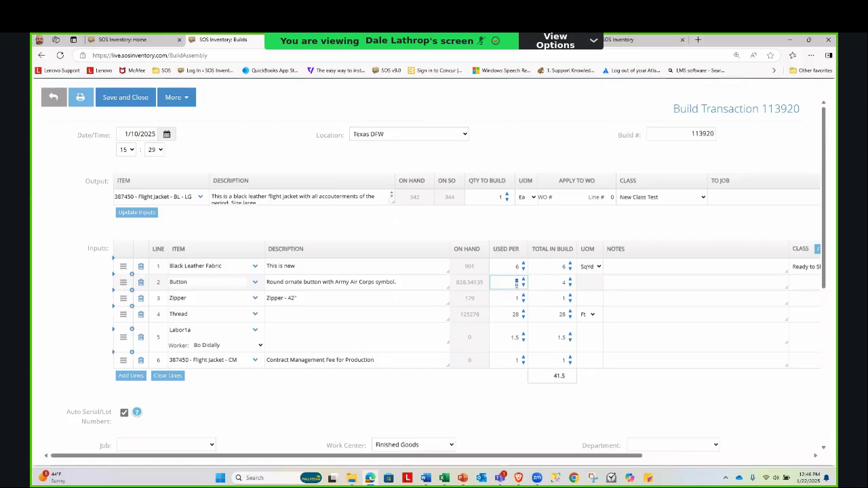
text(3)
key(Tab)
click(140, 299)
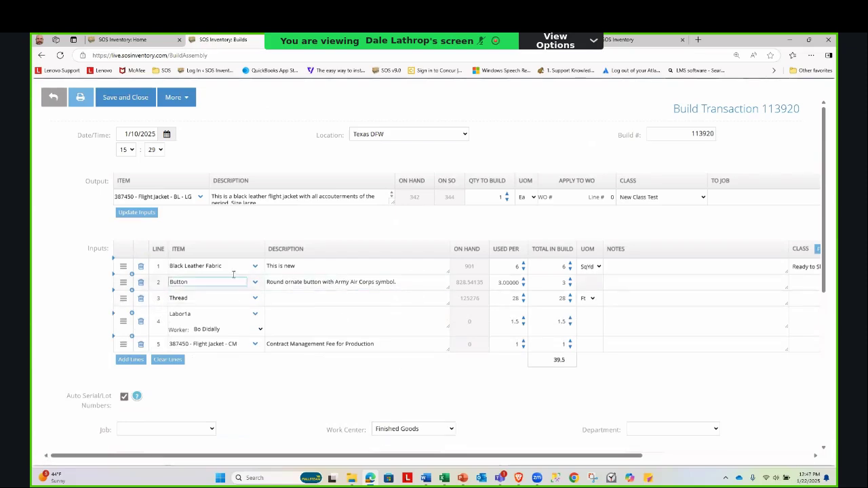
Add blank input lines to the flight jacket build and abandon all changes to return to the Builds list
click(131, 359)
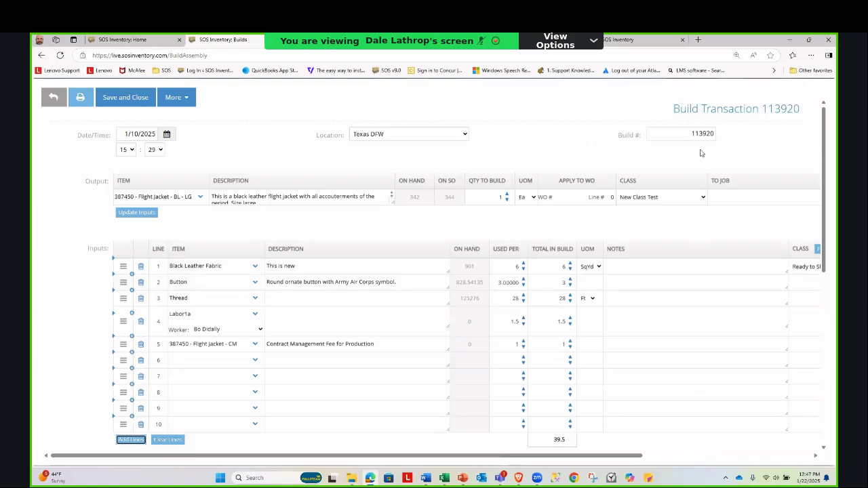
click(252, 364)
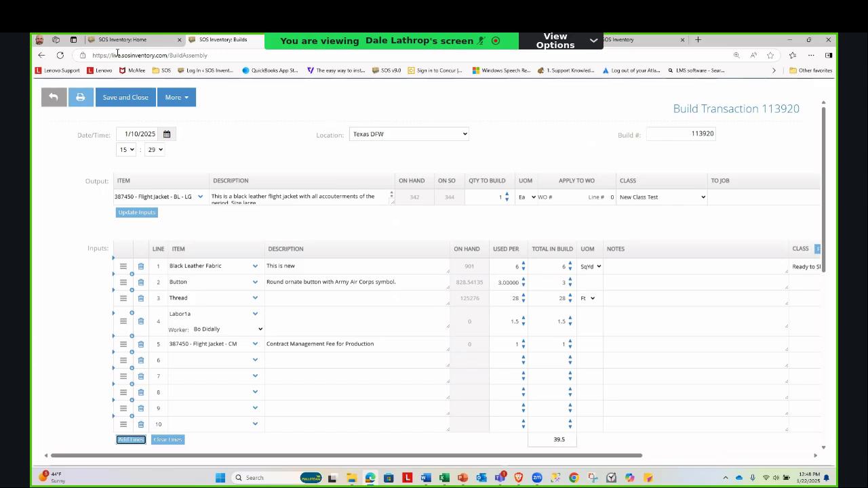
click(53, 97)
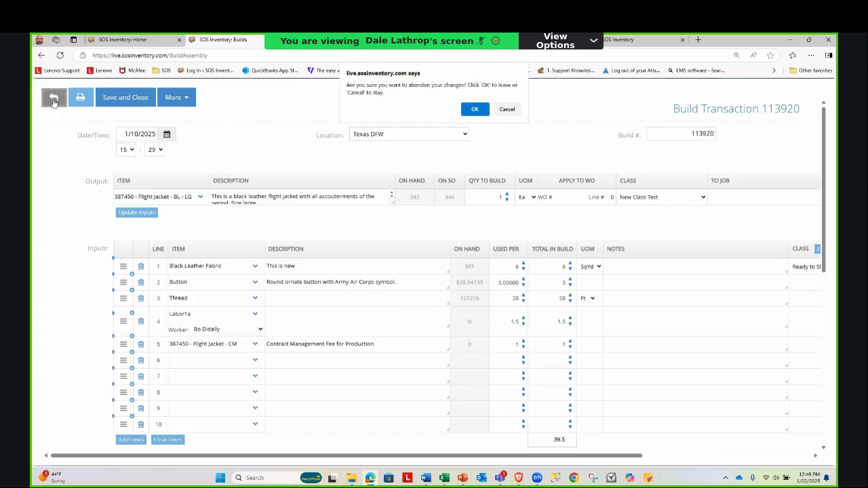
click(474, 110)
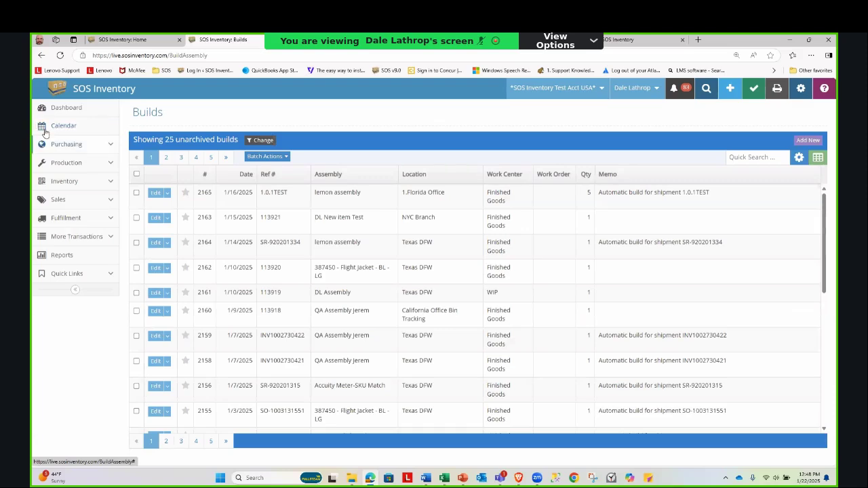
Open the second Anderson Supply Co item receipt, review its payment type choices, and return to the Item Receipts list unchanged
click(66, 148)
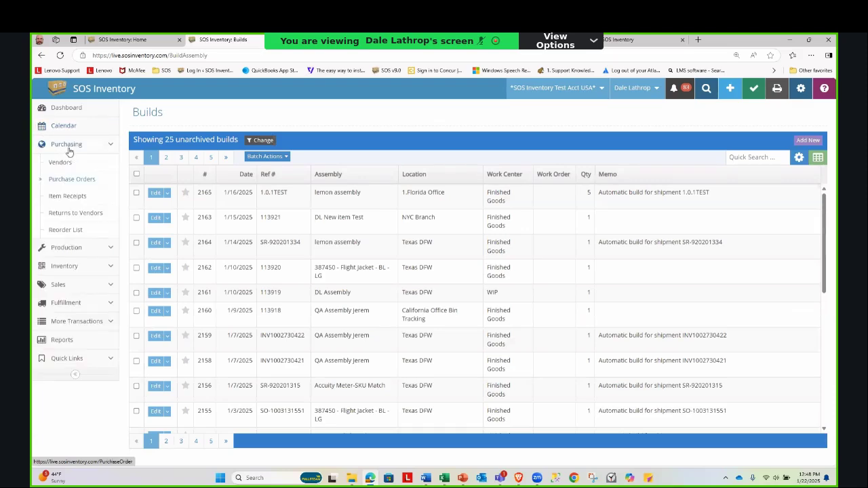
click(78, 203)
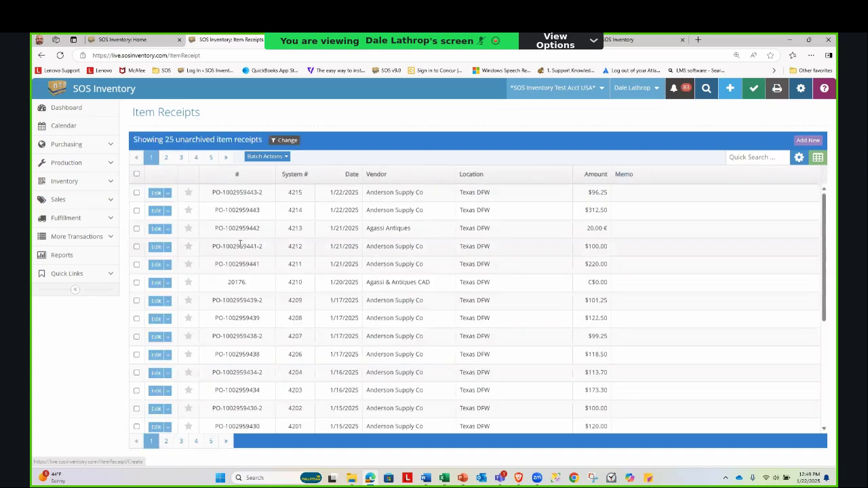
click(156, 213)
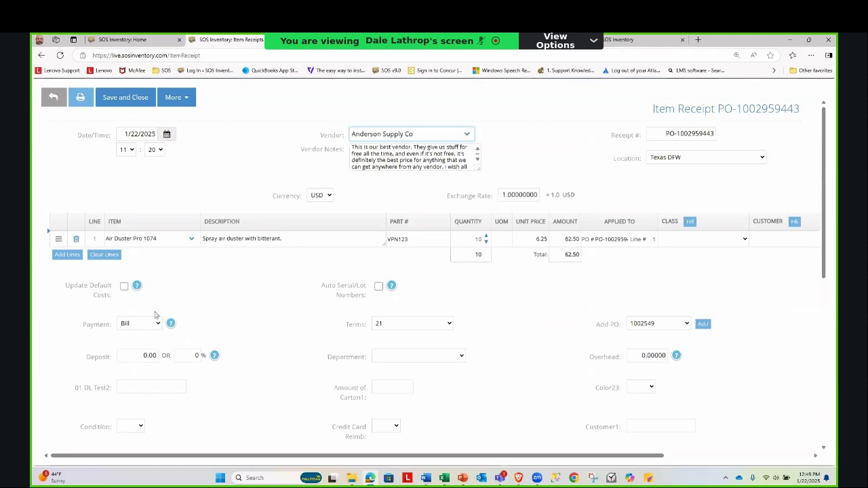
click(139, 325)
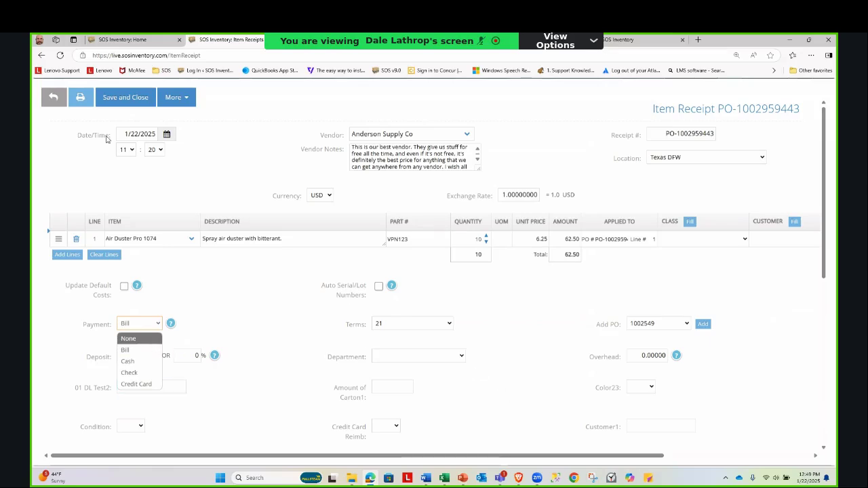
click(57, 102)
click(58, 101)
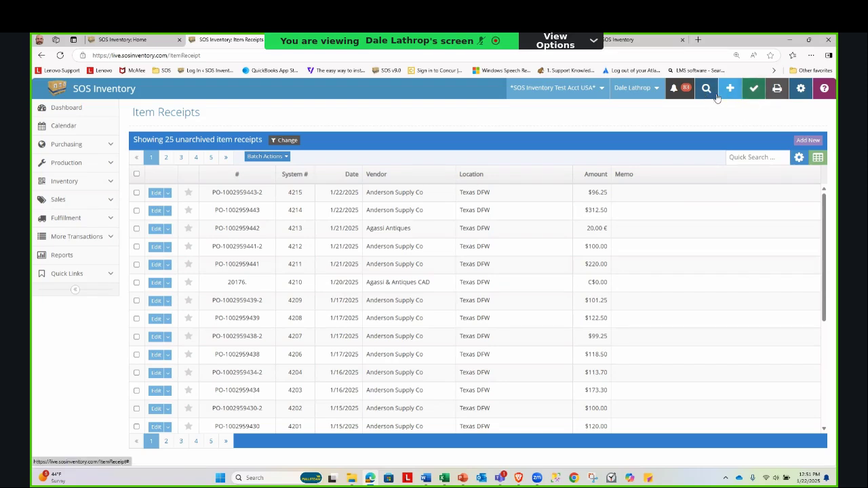
Review the synced QuickBooks Journal Entries and look over the available settings, from purchasing and QuickBooks to cart and API connections
click(757, 91)
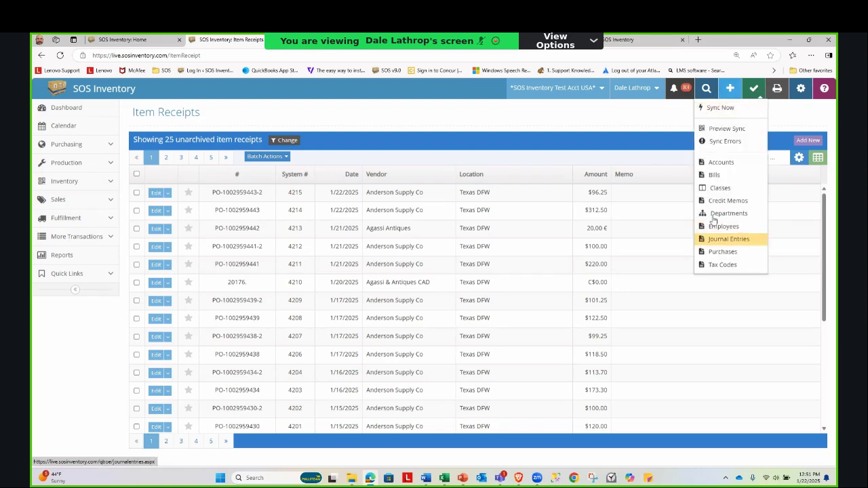
click(718, 242)
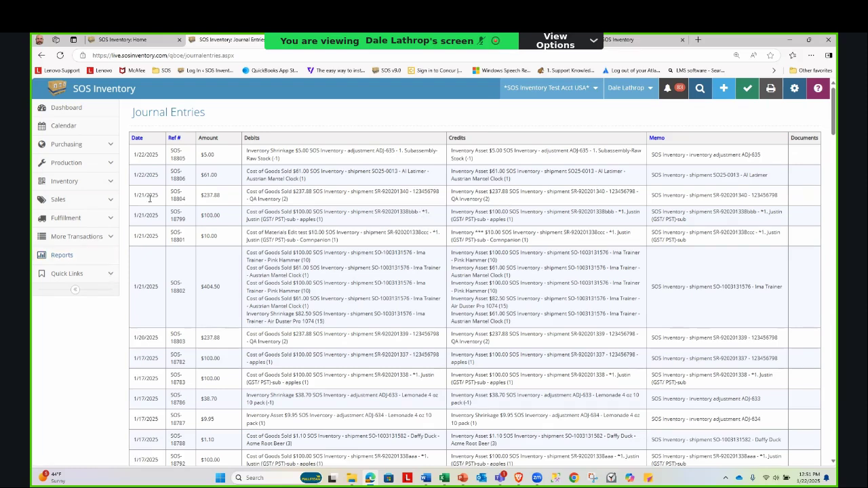
click(800, 98)
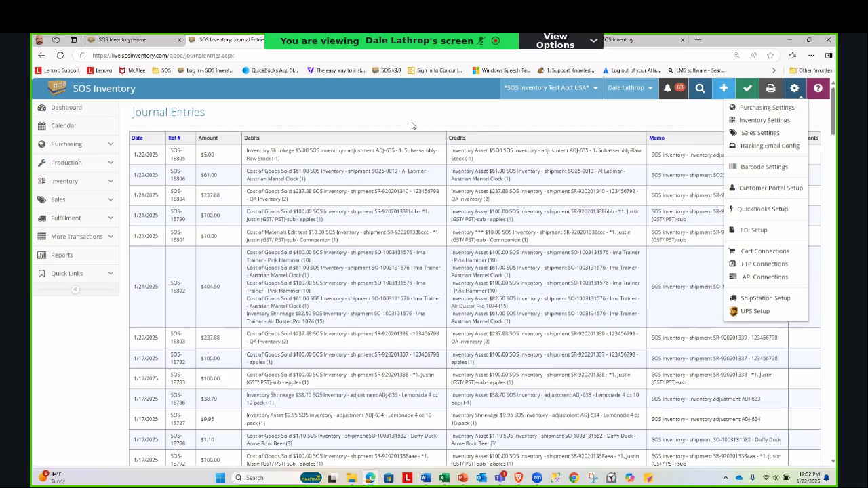
click(378, 112)
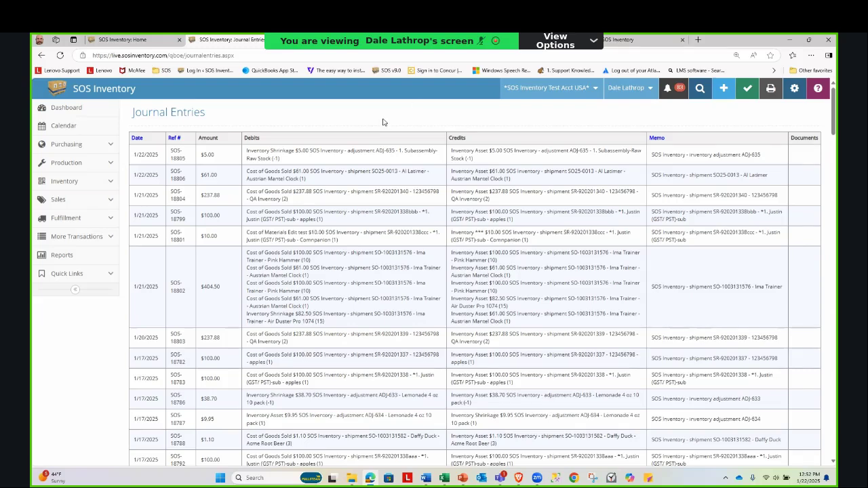
View the SOS Inventory Developer Portal, and open the first order in the V9 Beta site's Sales orders list
click(497, 39)
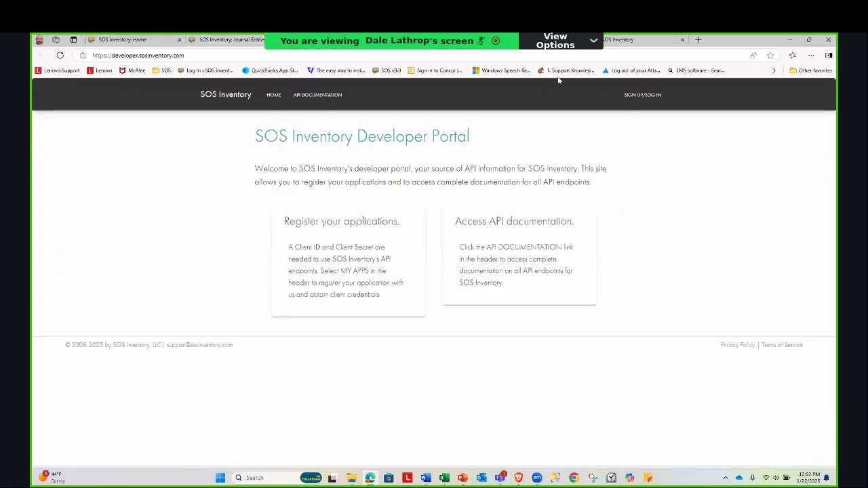
click(614, 40)
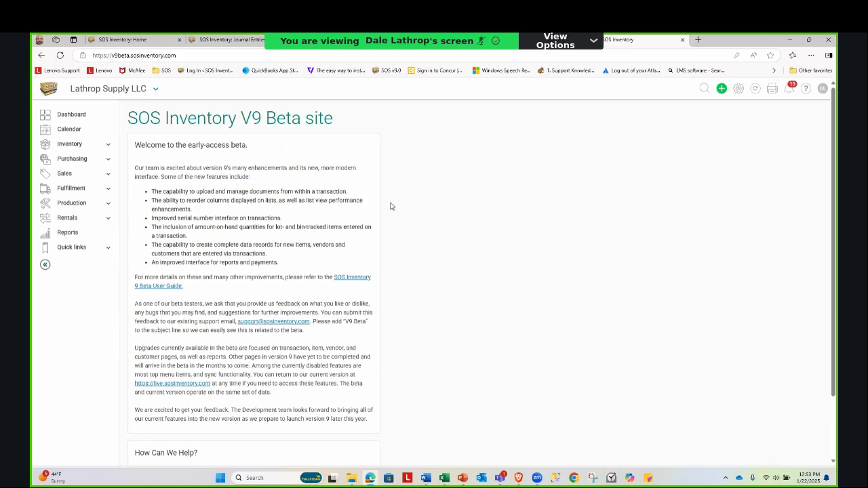
click(66, 176)
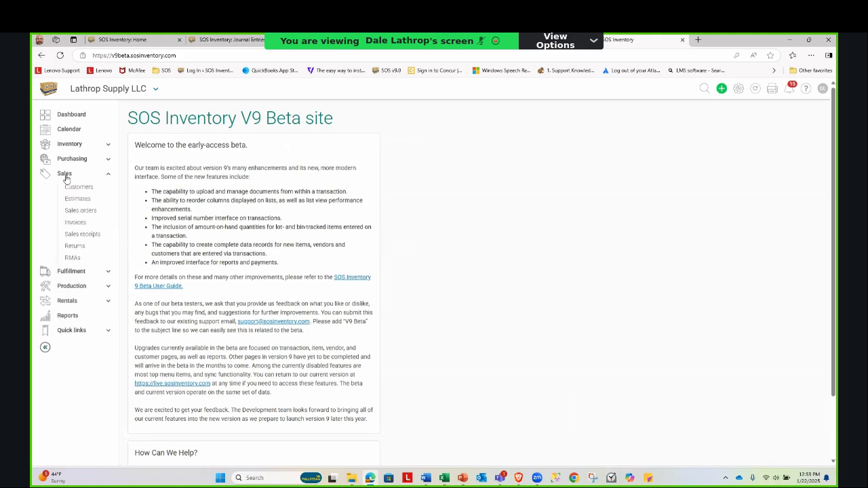
click(84, 213)
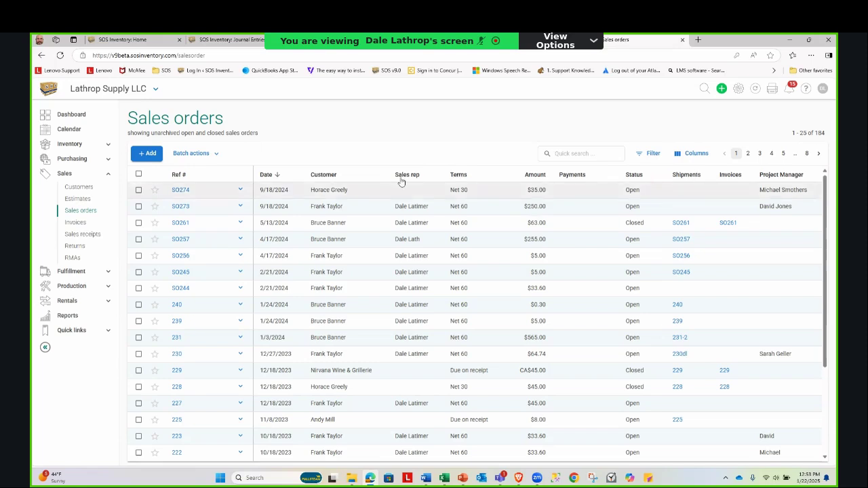
click(181, 192)
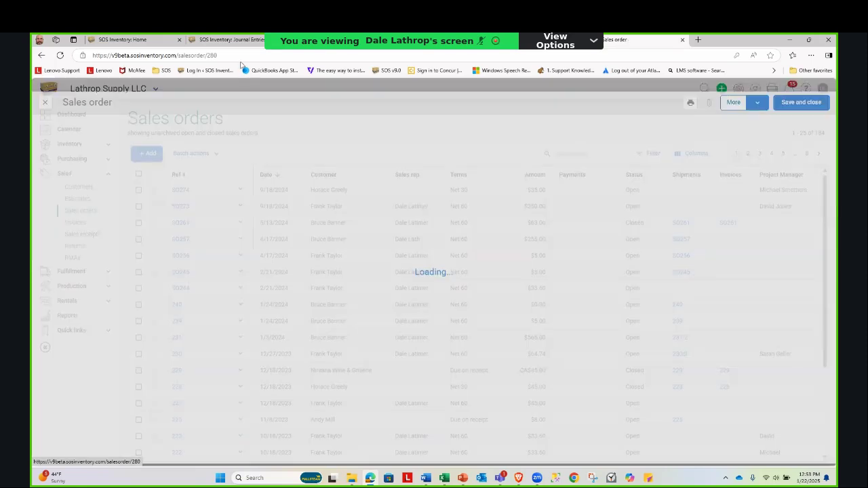
Return to the live SOS Inventory site and locate Files & Documents among the company's miscellaneous options
click(234, 41)
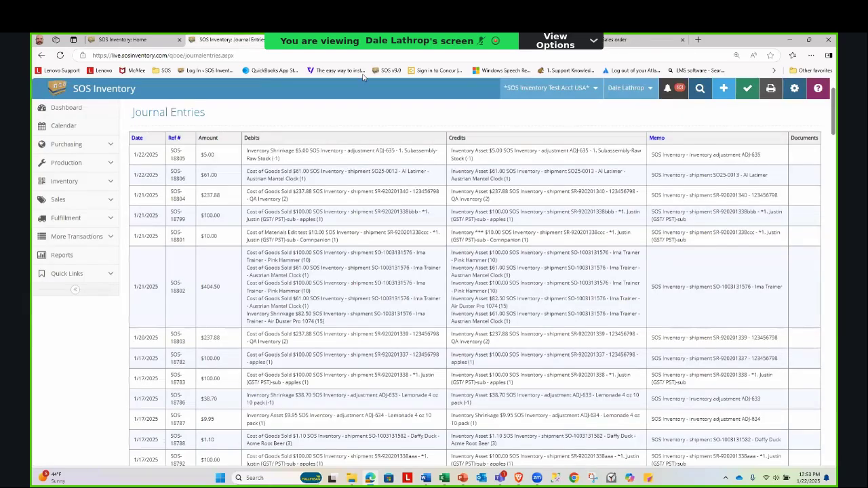
click(66, 201)
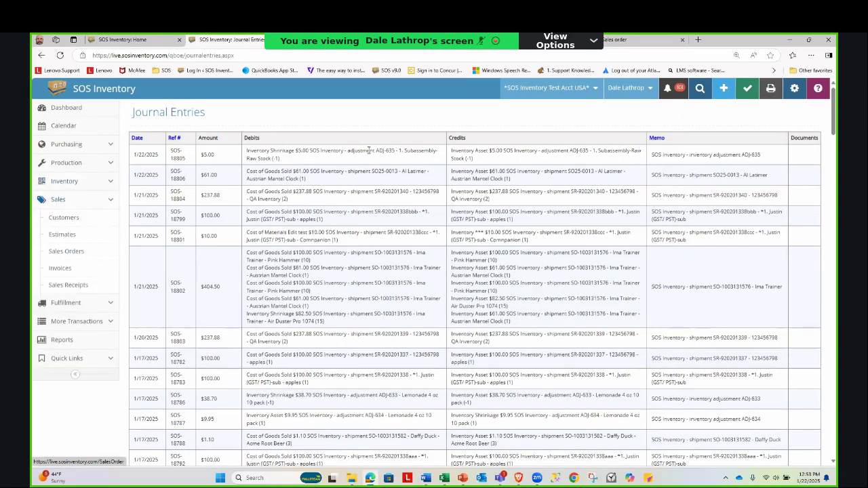
click(532, 89)
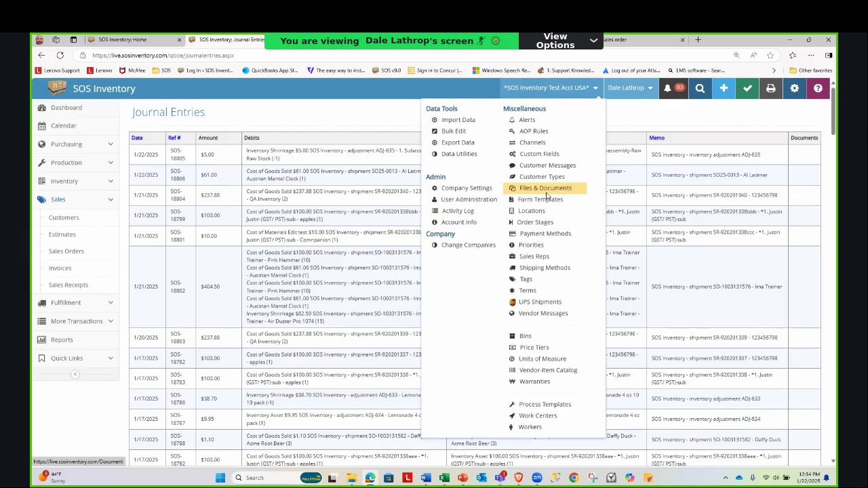
Switch back to the V9 Beta sales order, check its attached documents, and close the Documents dialog
click(634, 39)
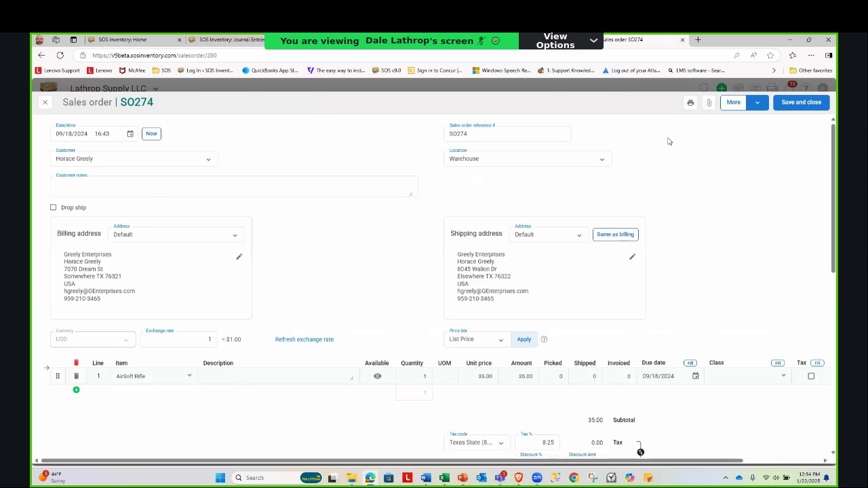
click(709, 104)
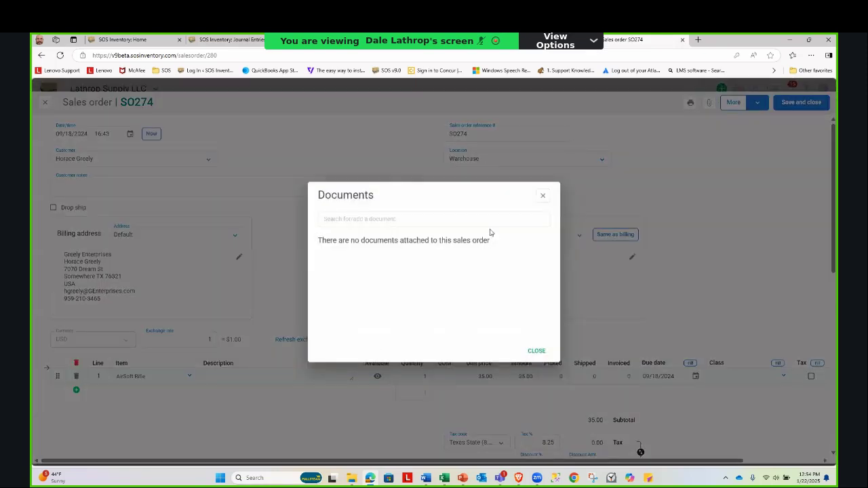
click(536, 351)
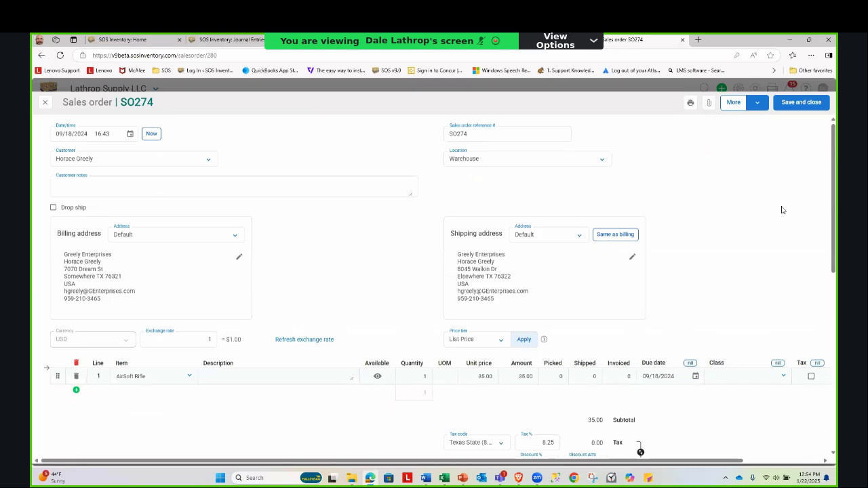
Examine the V9 Beta sales order's layout, from line items and totals to terms, messages and custom fields
scroll(703, 339, down, 2)
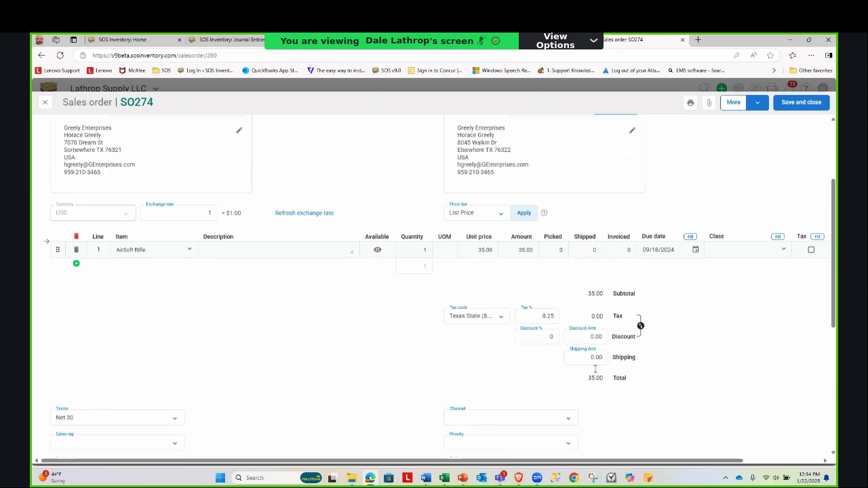
scroll(335, 369, down, 2)
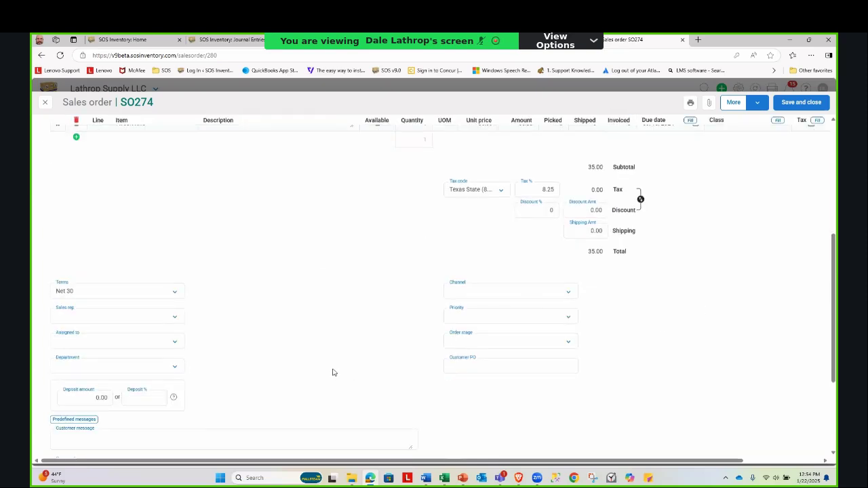
scroll(332, 372, down, 2)
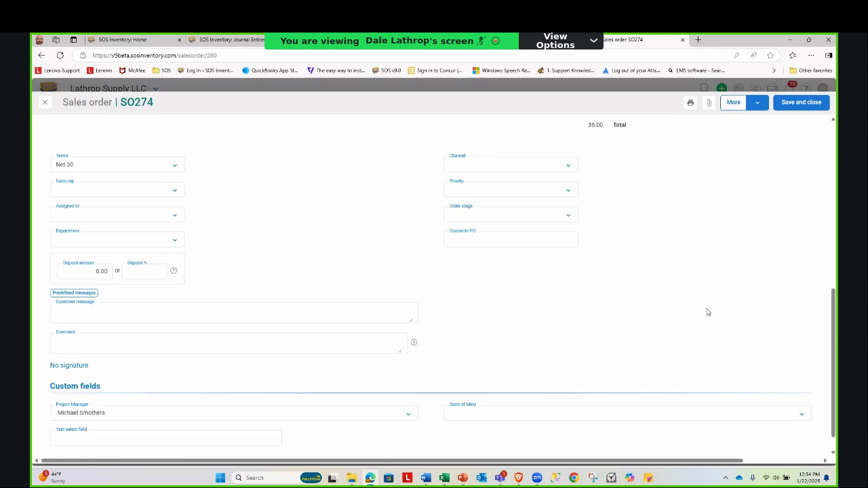
scroll(706, 314, up, 3)
scroll(707, 317, up, 4)
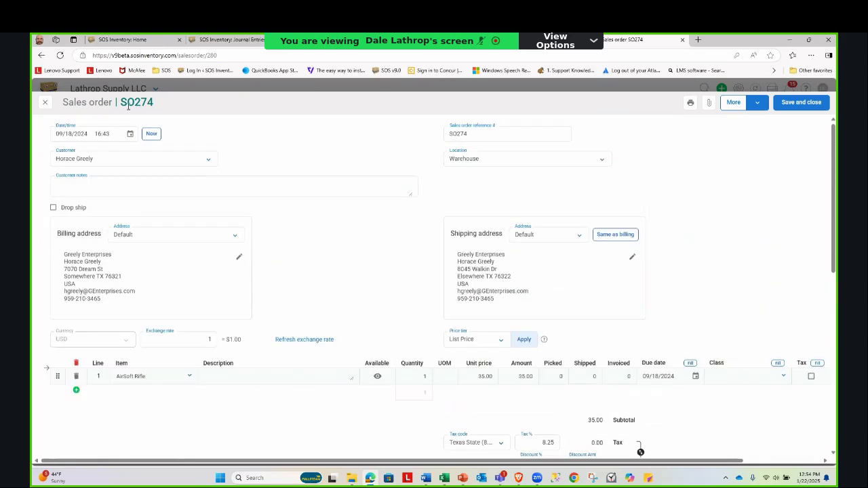
Close the V9 Beta sales order and open the Items list from the inventory section
click(43, 103)
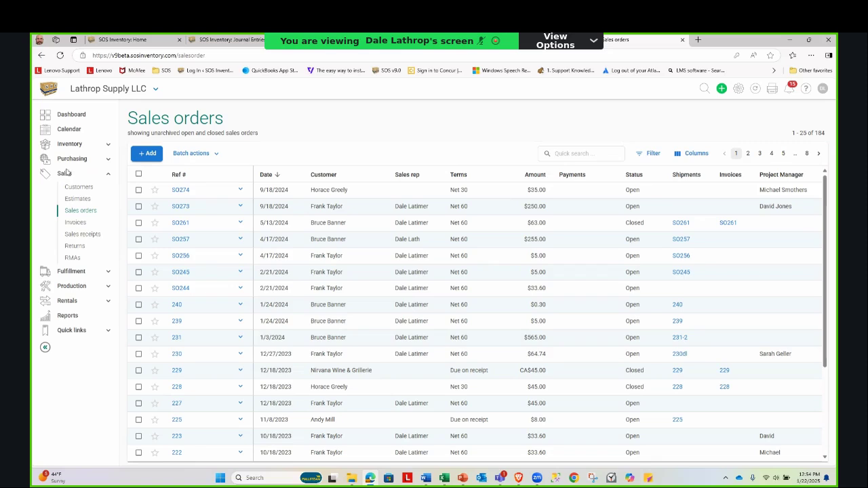
click(72, 145)
click(72, 157)
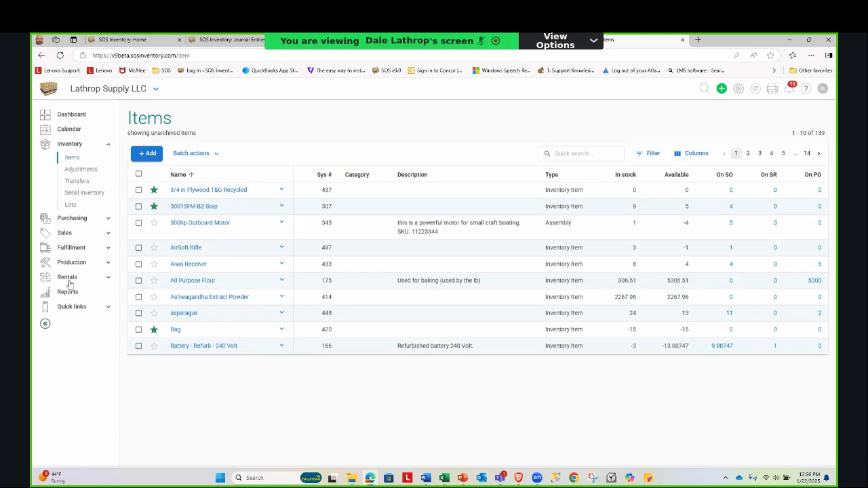
Switch to the live SOS Inventory site, open the Rentals list, and show the related rental and return transaction types
click(251, 43)
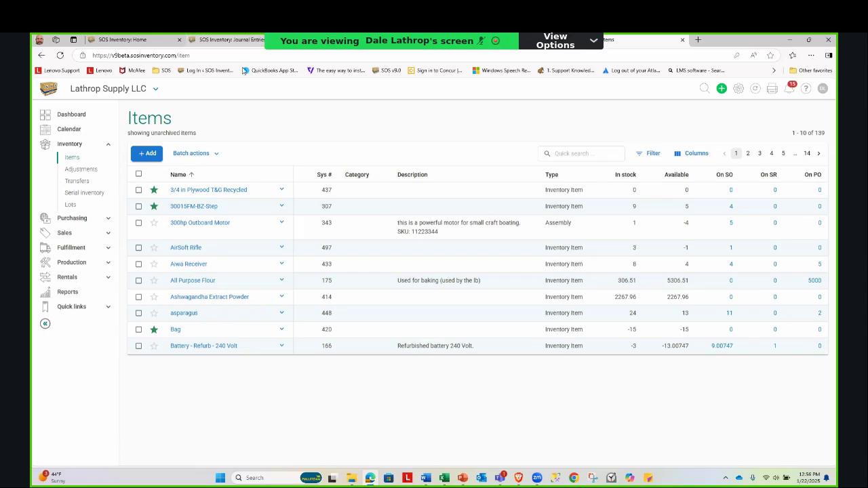
click(71, 323)
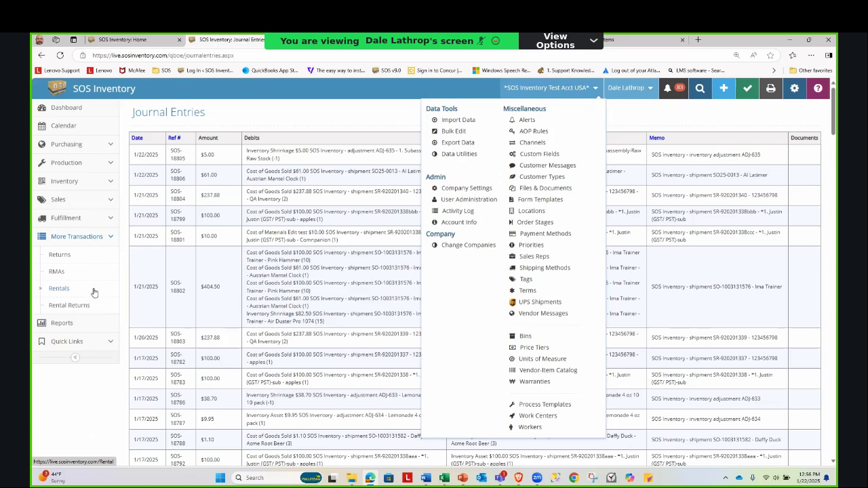
click(63, 291)
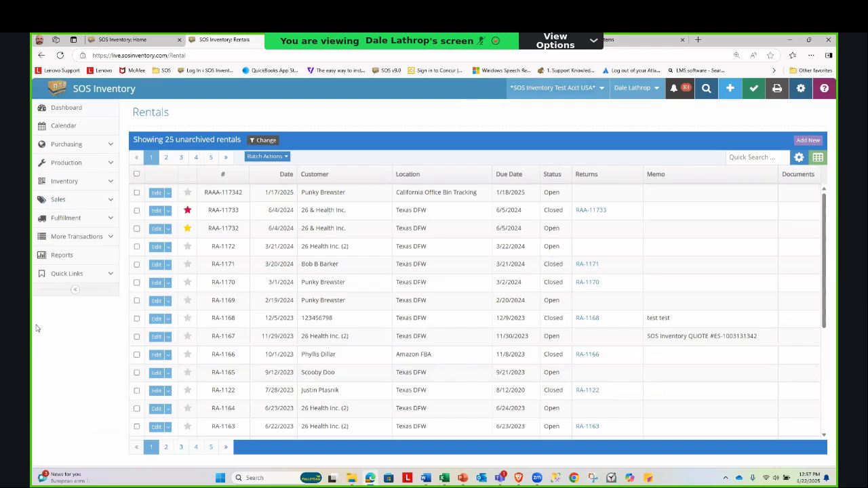
click(68, 237)
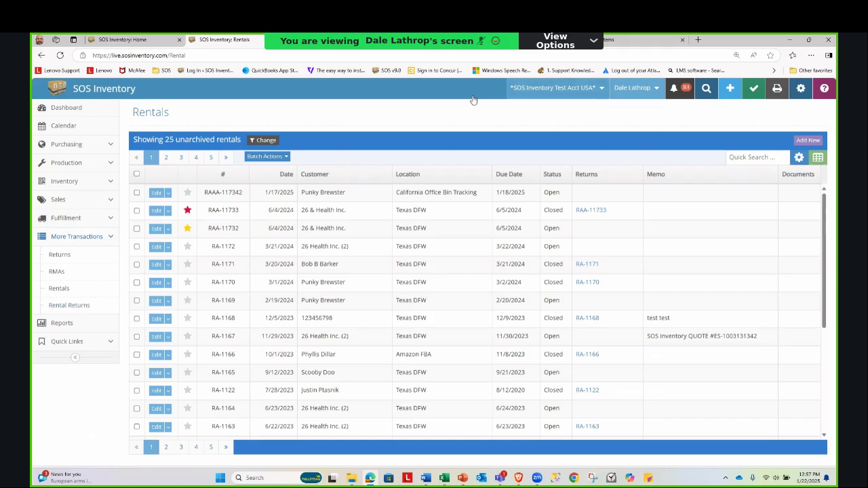
View the live site's setup options, and revisit the Developer Portal and V9 Beta Items page before returning to the live Rentals page
click(601, 89)
mouse_move(802, 99)
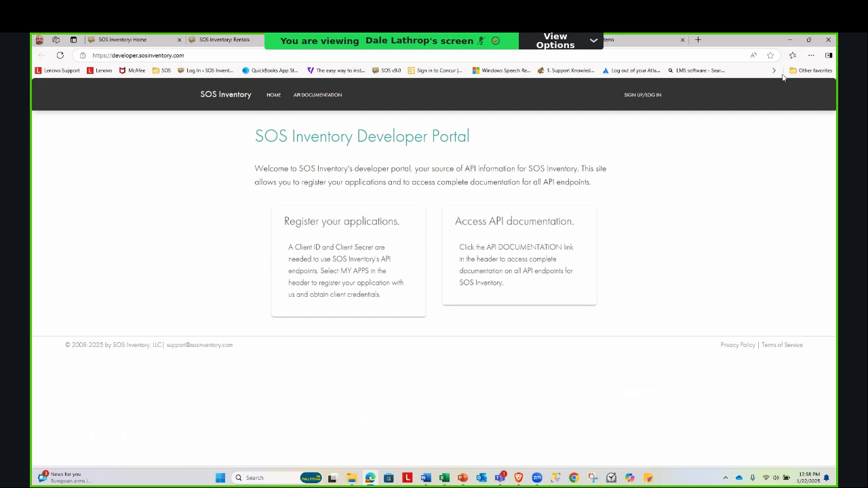
click(644, 46)
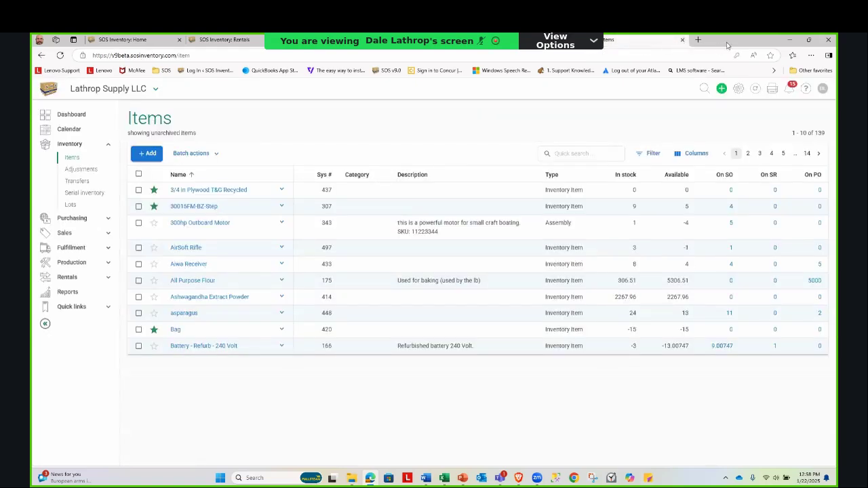
click(224, 40)
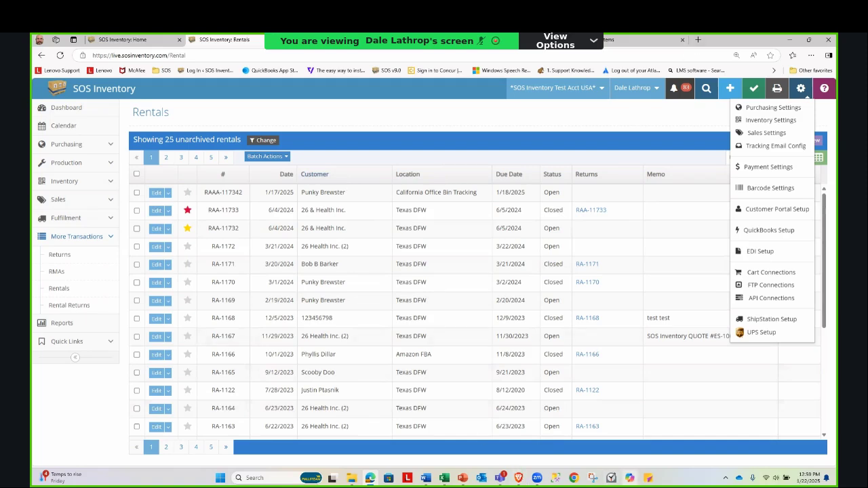
Restore the browser from full screen to a smaller window and move it lower on the desktop
mouse_move(500, 478)
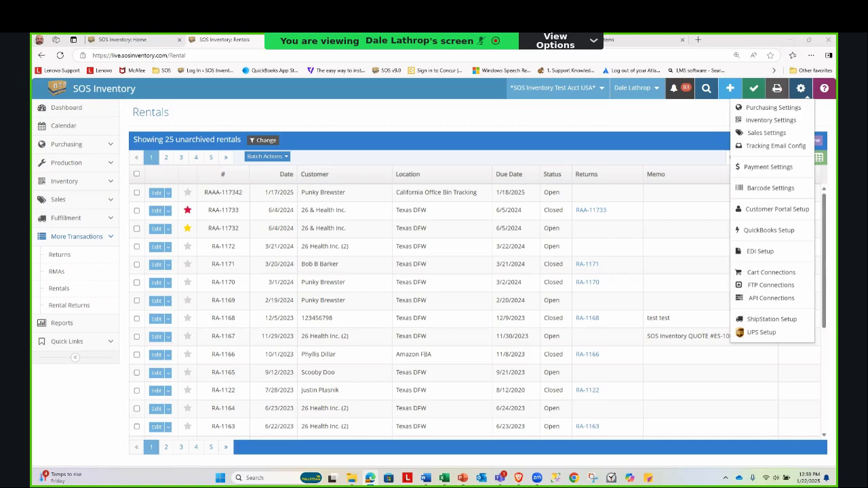
click(808, 39)
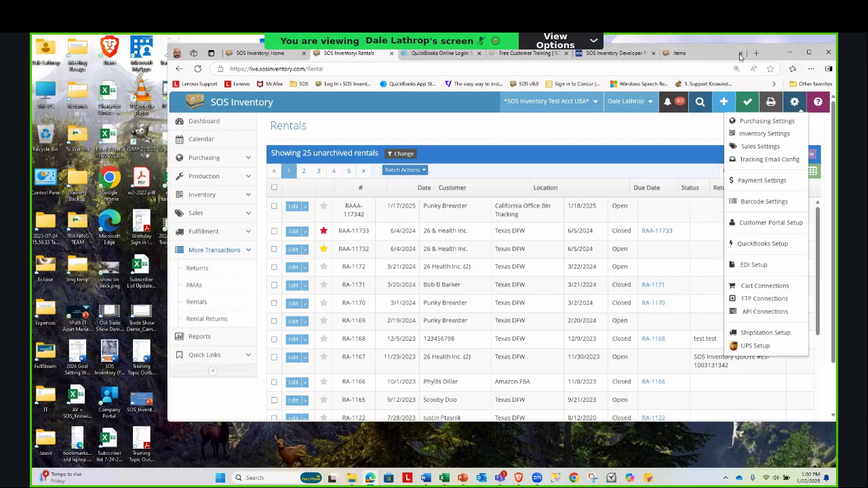
drag(774, 59, 706, 111)
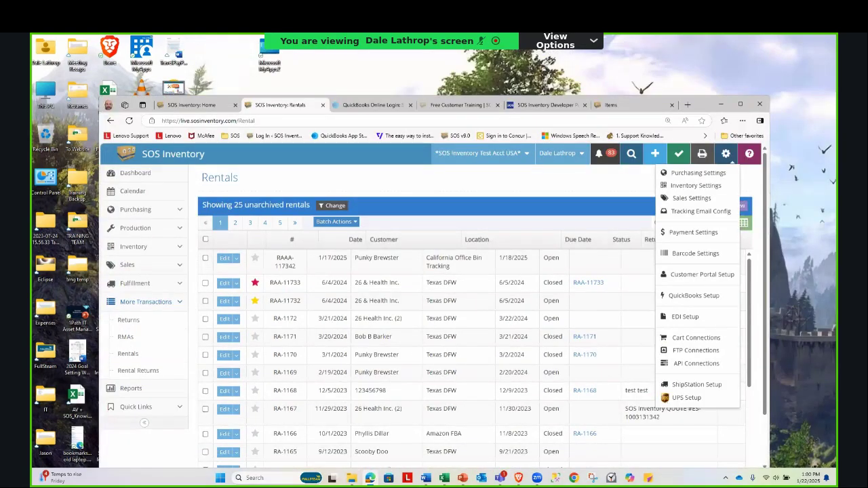